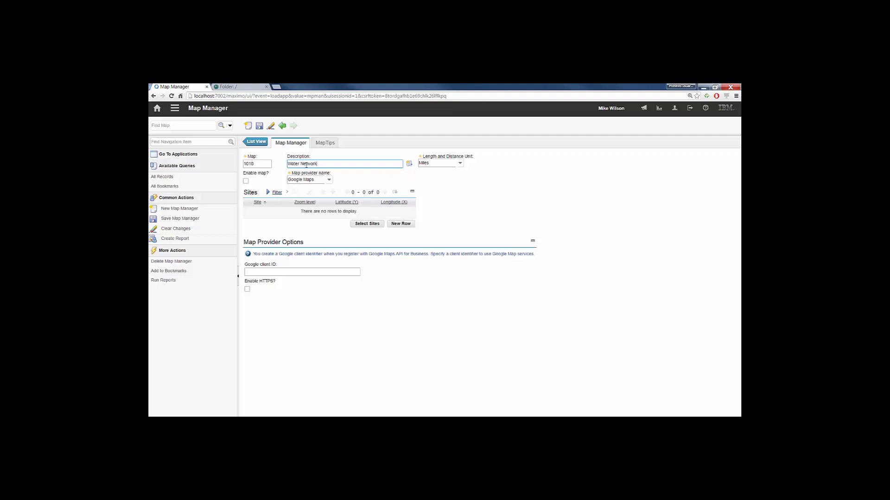
- Set the Water Network map's provider to Maximo Spatial and add BEDFORD as its site
left_click(329, 179)
left_click(316, 205)
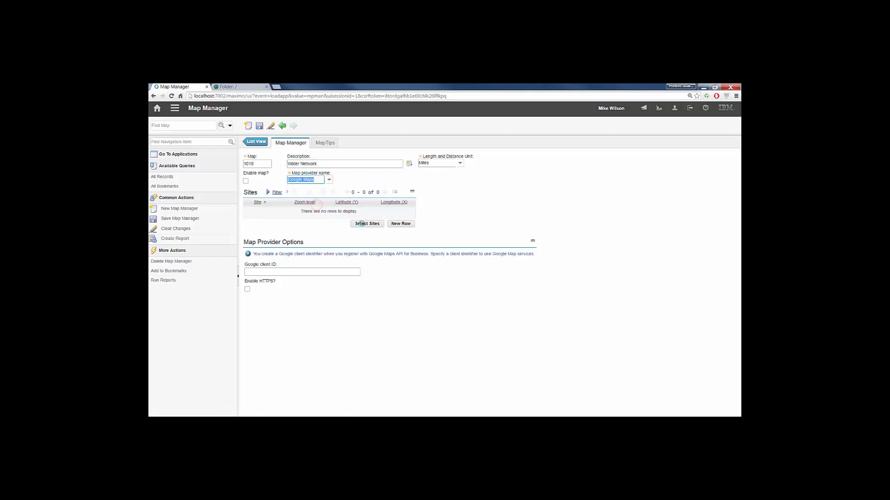
left_click(367, 224)
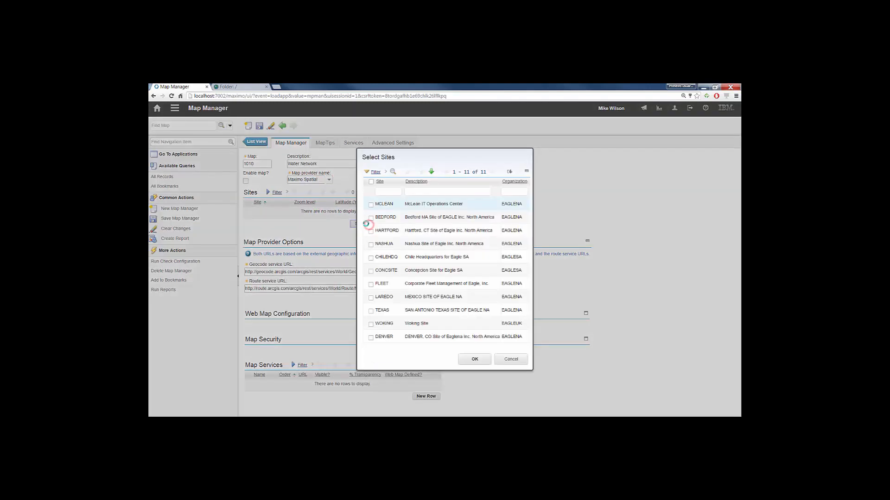
left_click(370, 218)
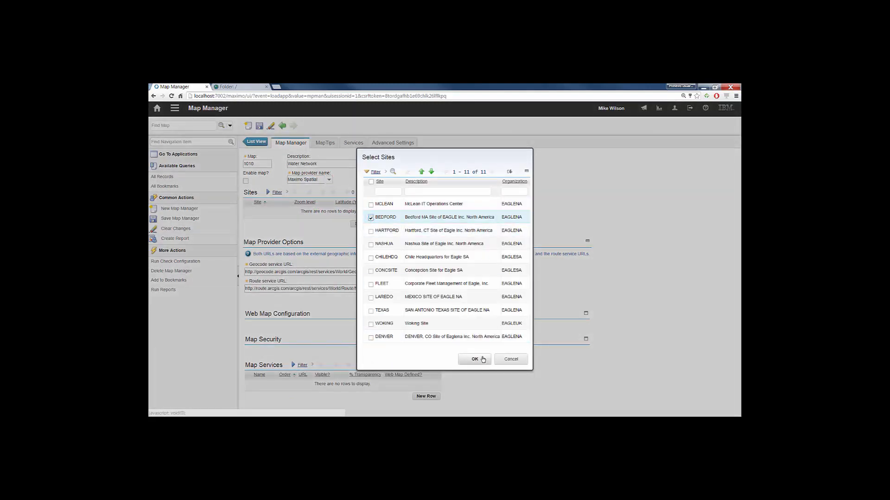
left_click(475, 359)
- Enable the Water Network map and save the record
left_click(246, 182)
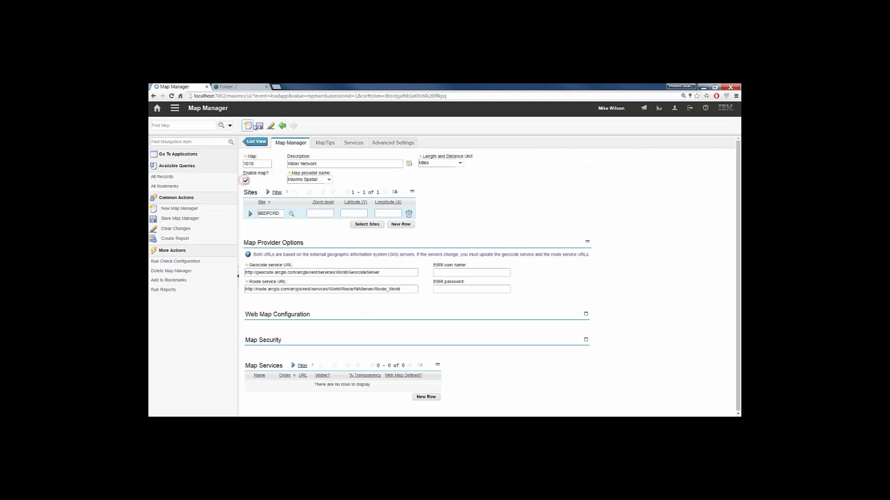
left_click(258, 126)
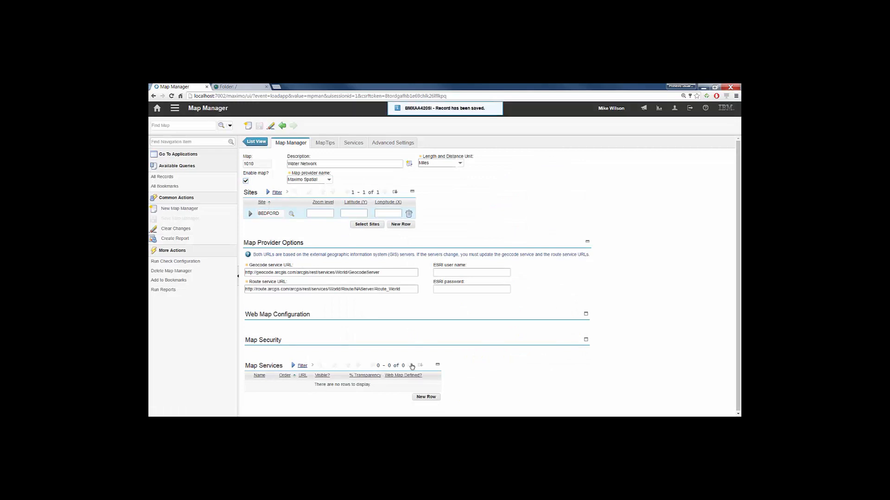
- Add an empty map service row, then copy the URL of the Water MapServer from the ArcGIS REST Services Directory
left_click(412, 367)
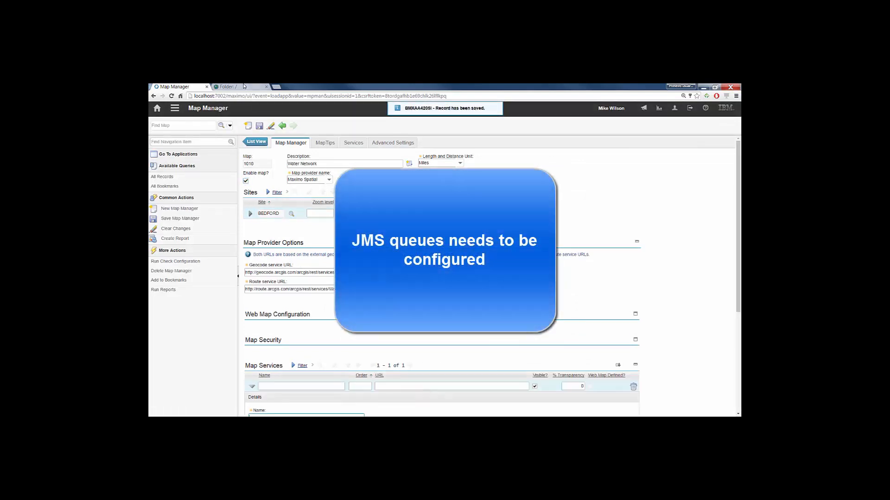
left_click(244, 87)
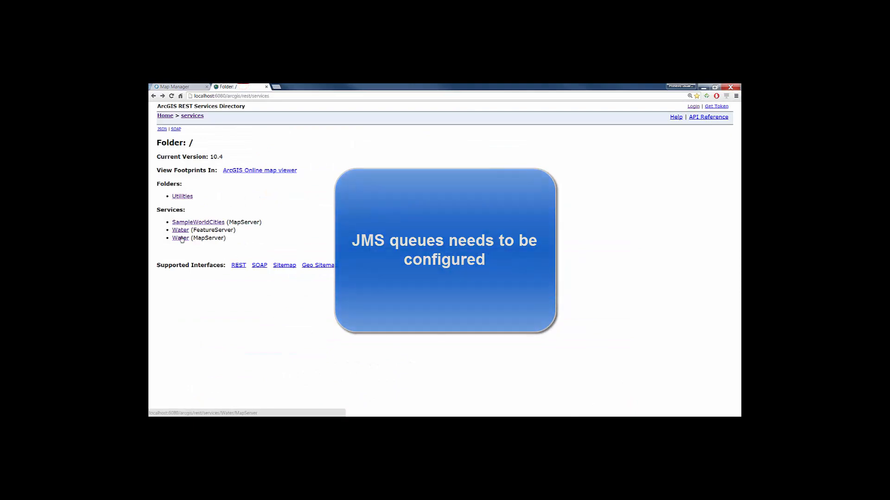
left_click(180, 238)
left_click(267, 95)
right_click(267, 95)
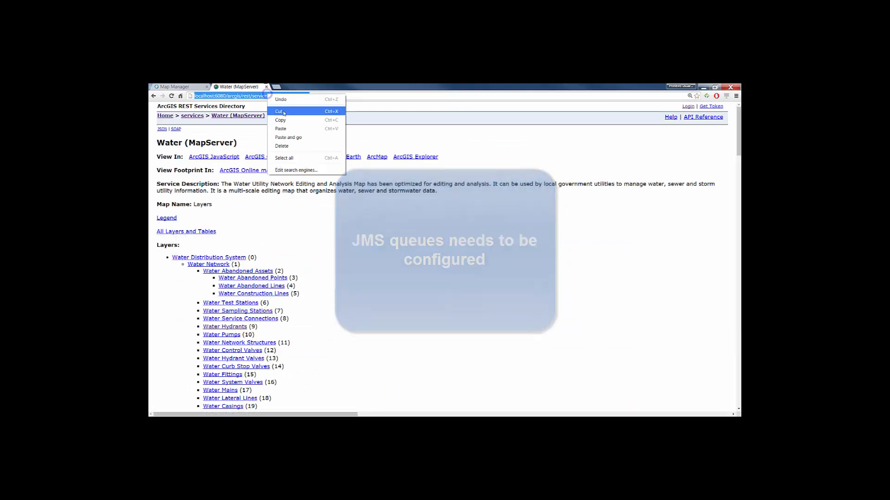
left_click(283, 120)
- Back in Map Manager, name the map service Water, fill in the copied MapServer URL, set its order to 100, and save
key("ctrl+Tab")
scroll(356, 355, "down", 1)
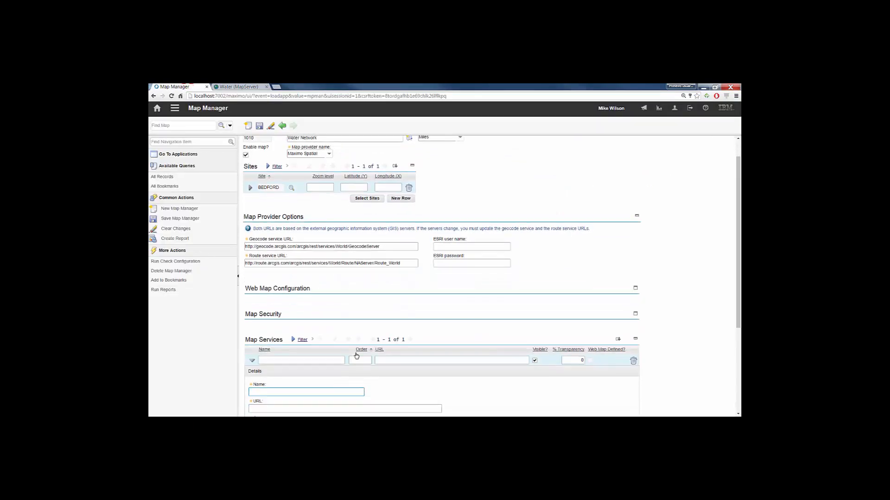
scroll(357, 355, "down", 3)
type("Wal")
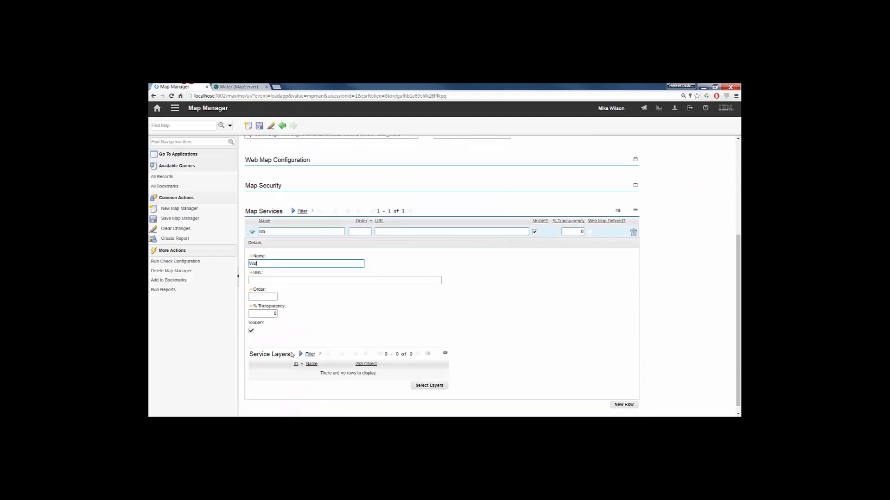
type("ter")
key("Tab")
key("ctrl+v")
key("Tab")
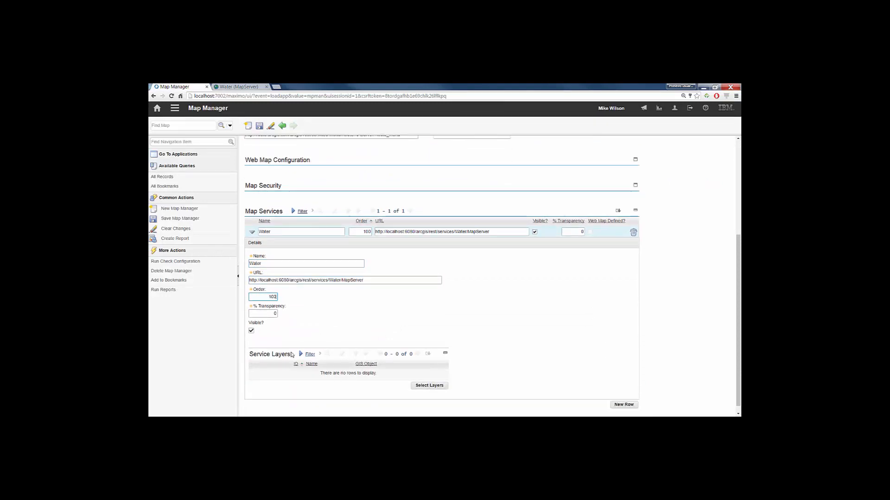
left_click(259, 126)
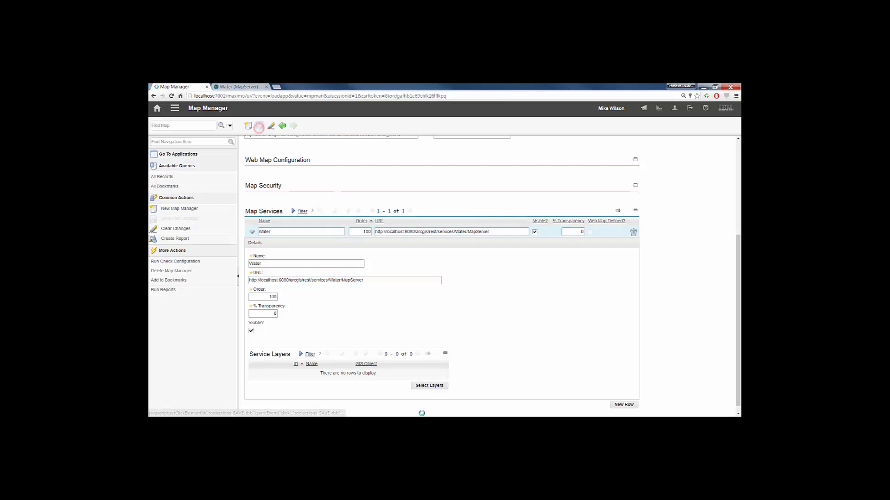
- Add layer 9, Water Hydrants, to the service layers of the Water map service
left_click(427, 386)
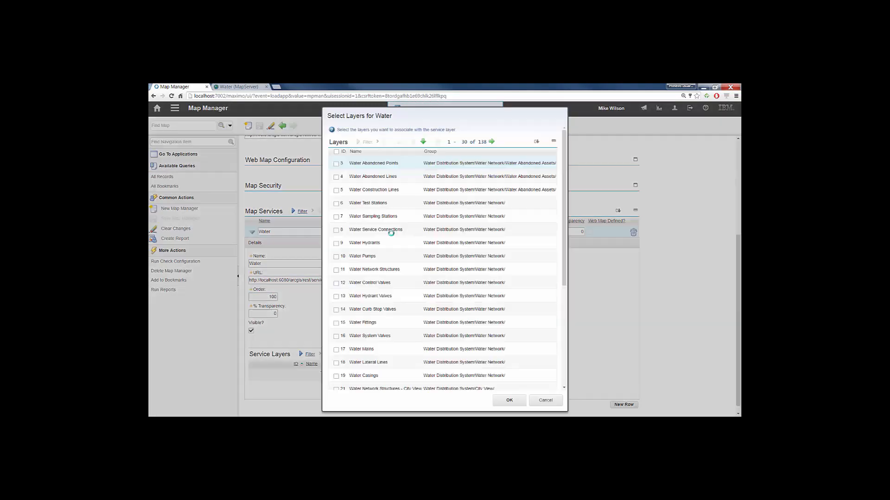
left_click(336, 243)
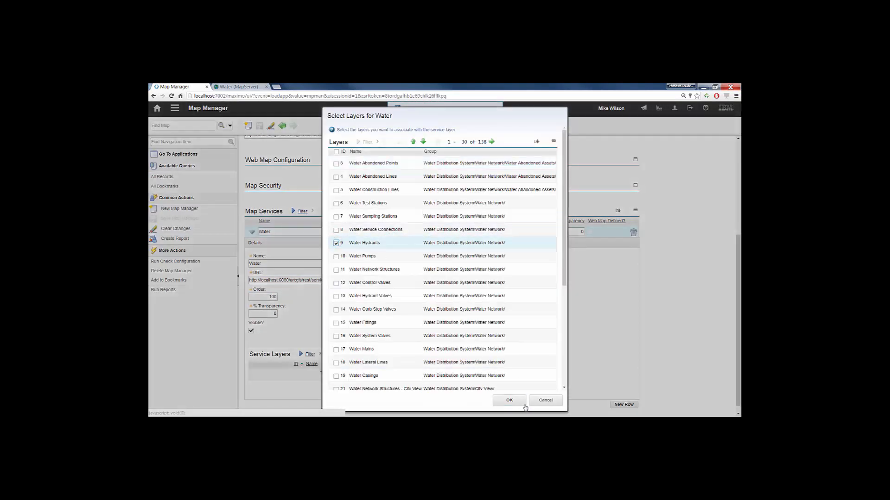
left_click(509, 400)
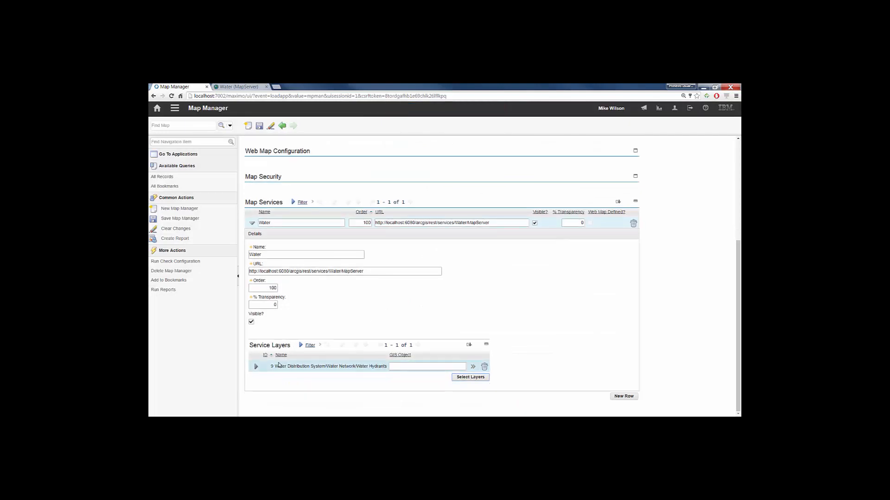
- Execute the GIS configuration for Water Hydrants with object name GIS_WATERHYD, parent MBO ASSET, ArcGIS as system of record, and all attributes selected
left_click(257, 367)
scroll(257, 366, "down", 5)
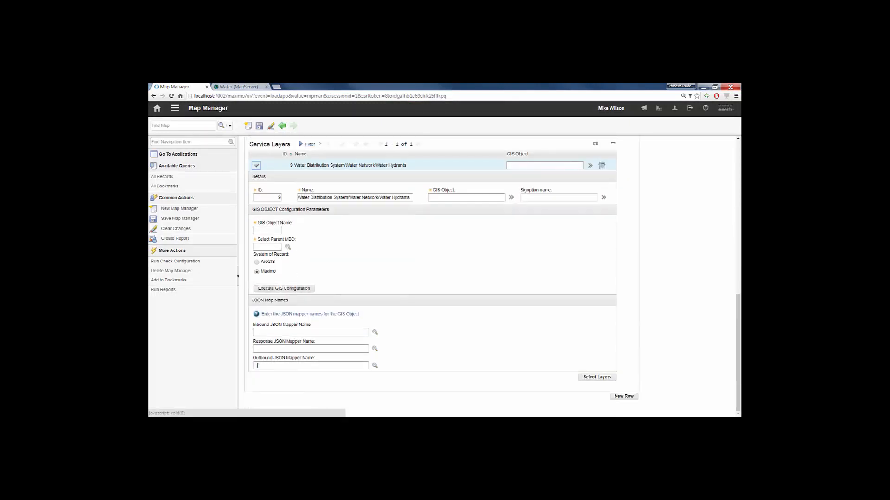
left_click(265, 230)
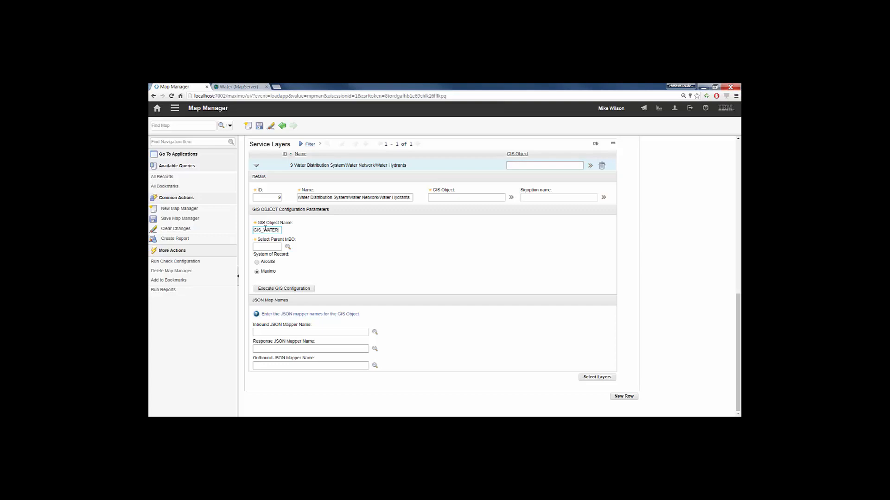
type("GIS_WATERHYD")
key("Tab")
left_click(288, 246)
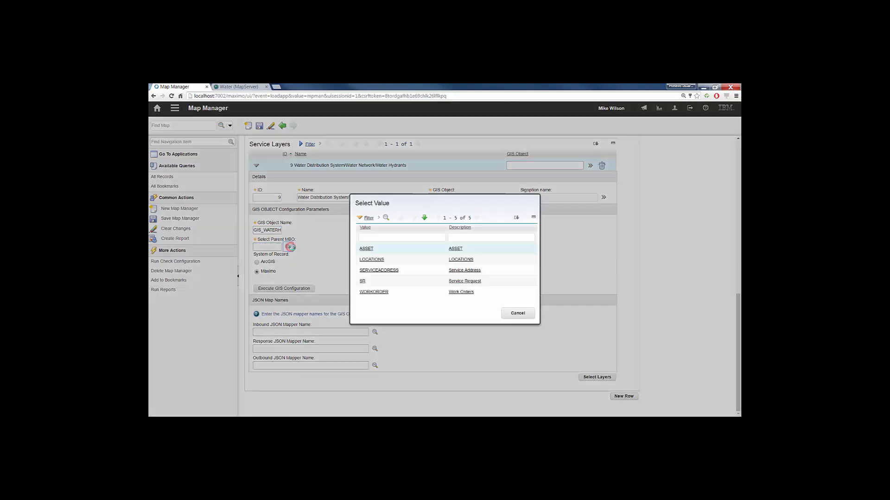
left_click(366, 249)
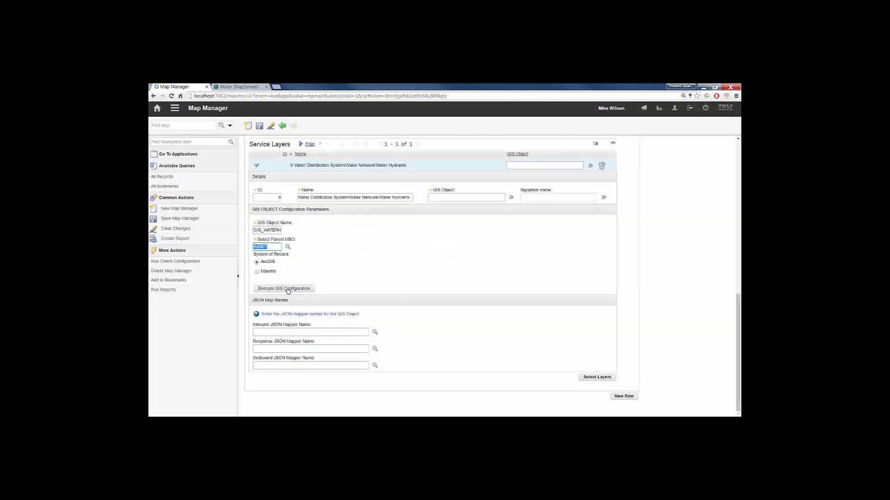
left_click(288, 290)
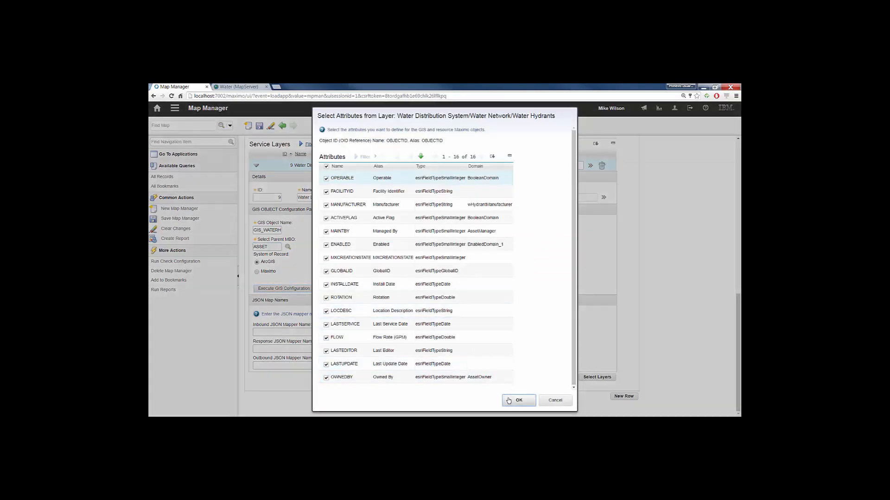
left_click(518, 400)
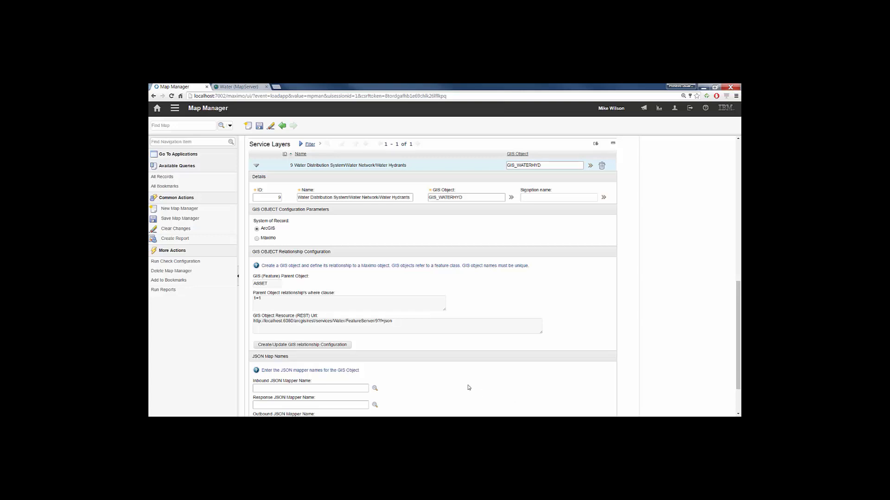
- Create the GIS relationship GIS_FACILITYID = FACILITYID for the Water Hydrants layer and save the map
left_click(333, 344)
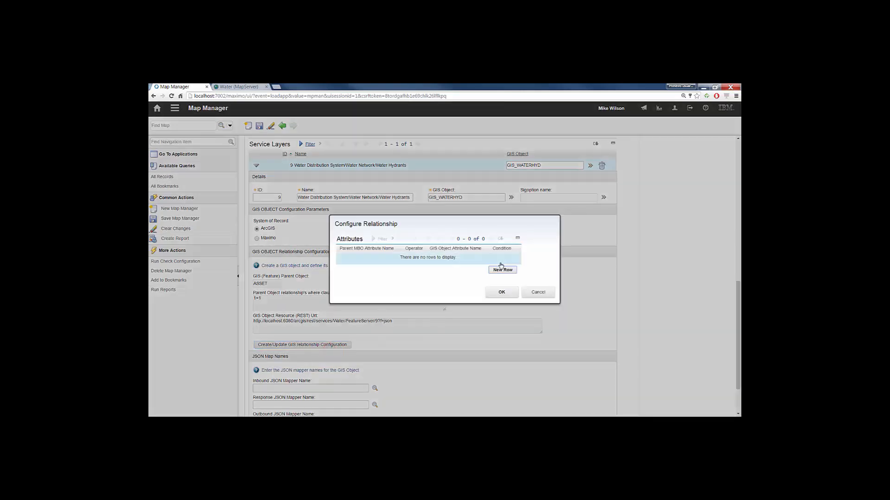
type("GIS")
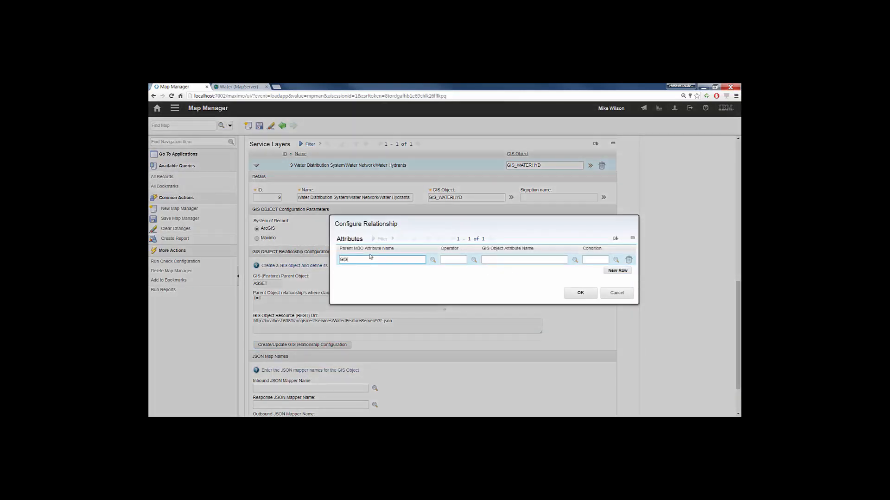
type("_FACILITYID")
left_click(465, 259)
type("=")
key("Tab")
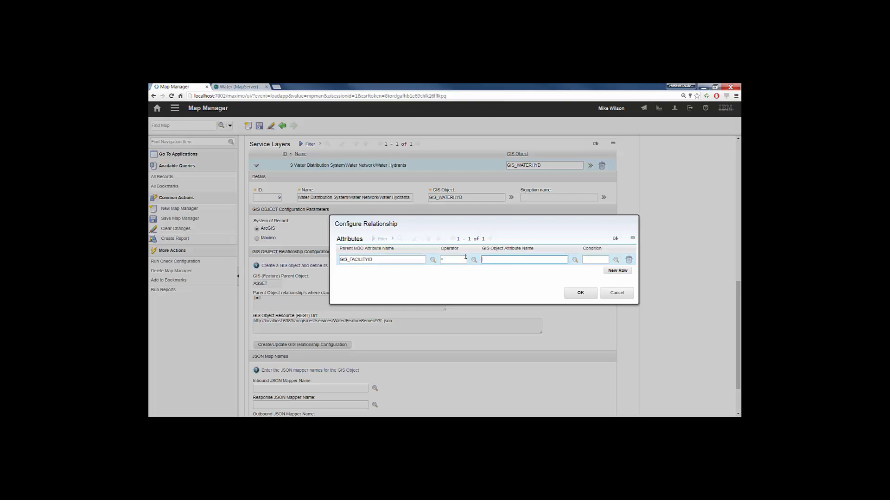
type("FACILITYID")
key("Tab")
left_click(580, 293)
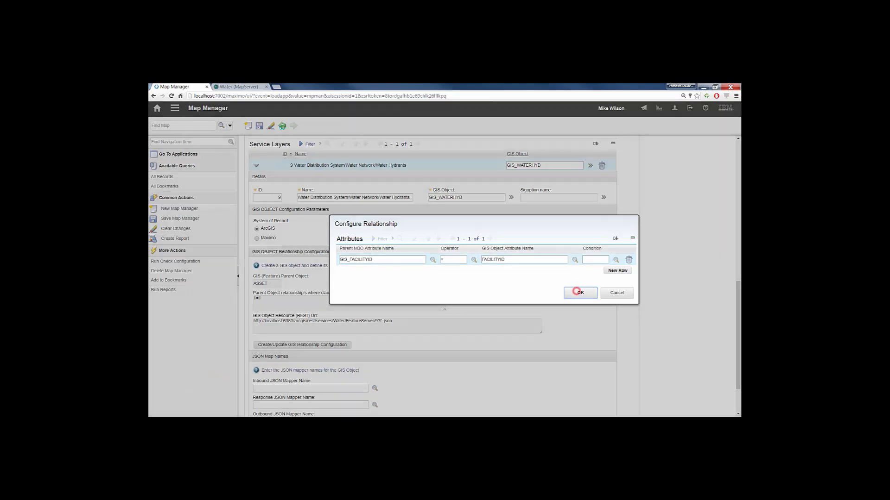
left_click(257, 126)
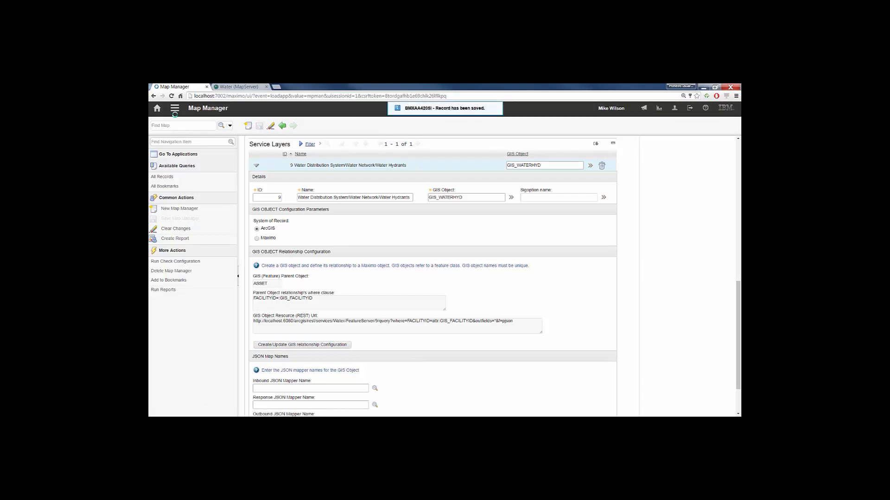
- In the JSON Mapping application, create the mapping GIS WATER HYDRANT INBOUND with object structure ARCGISASSET
left_click(176, 109)
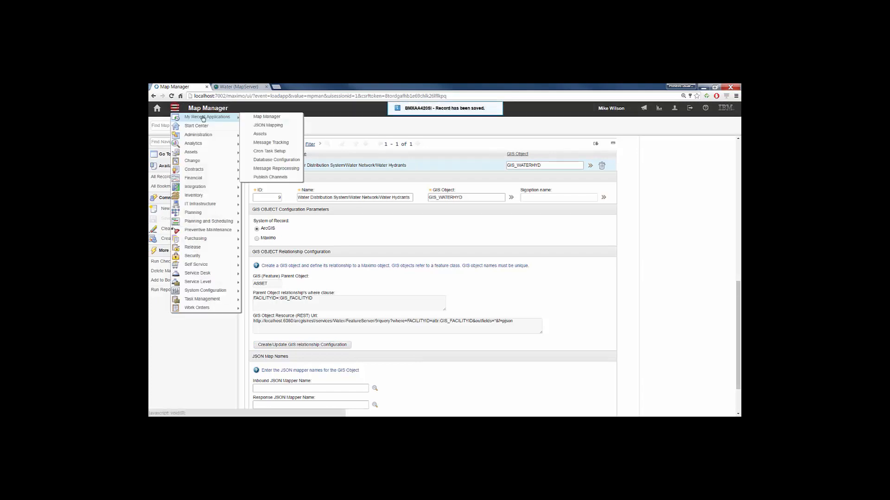
left_click(294, 126)
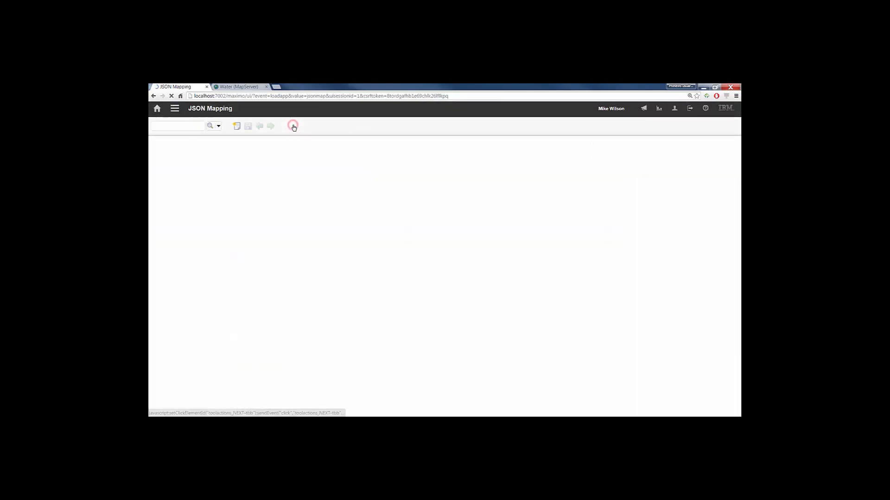
left_click(246, 127)
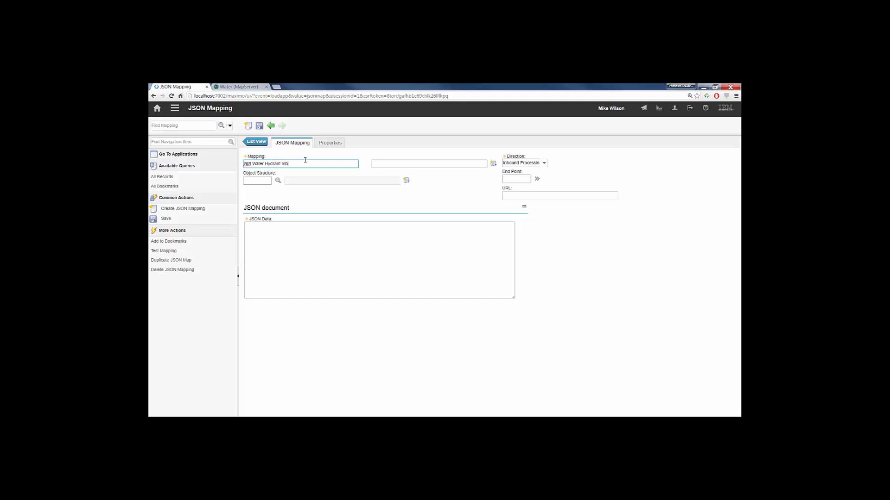
key("Tab")
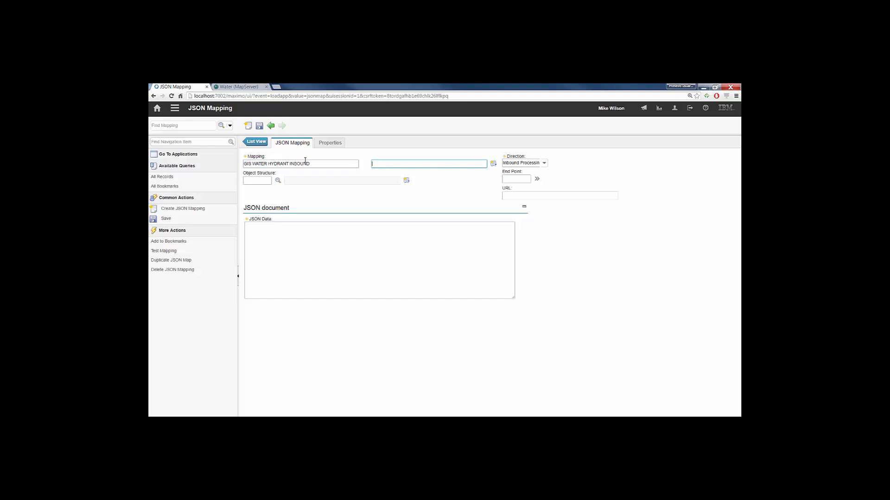
left_click(278, 180)
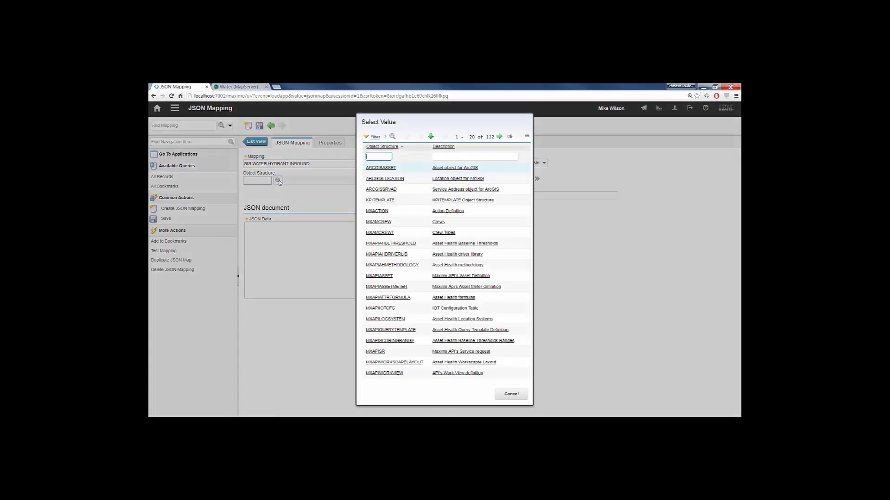
left_click(376, 168)
- In the ArcGIS REST Services Directory, open the query form of the Water Hydrants layer
left_click(234, 86)
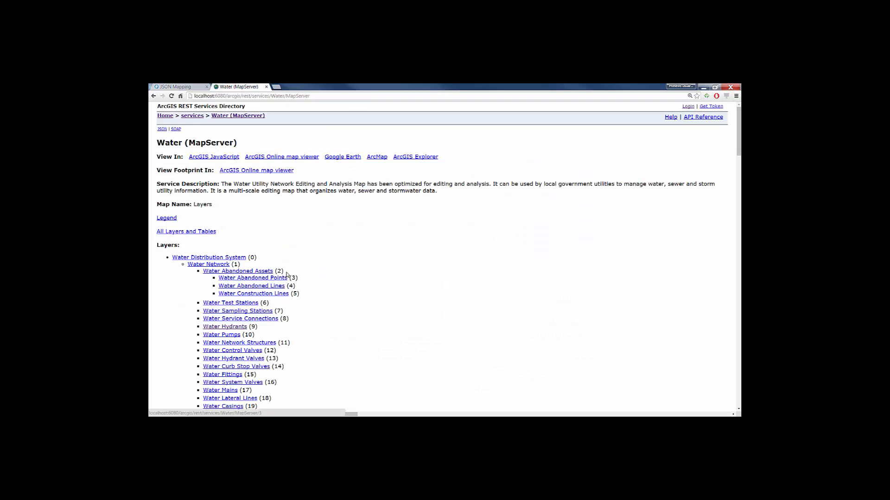
left_click(236, 328)
scroll(266, 316, "down", 15)
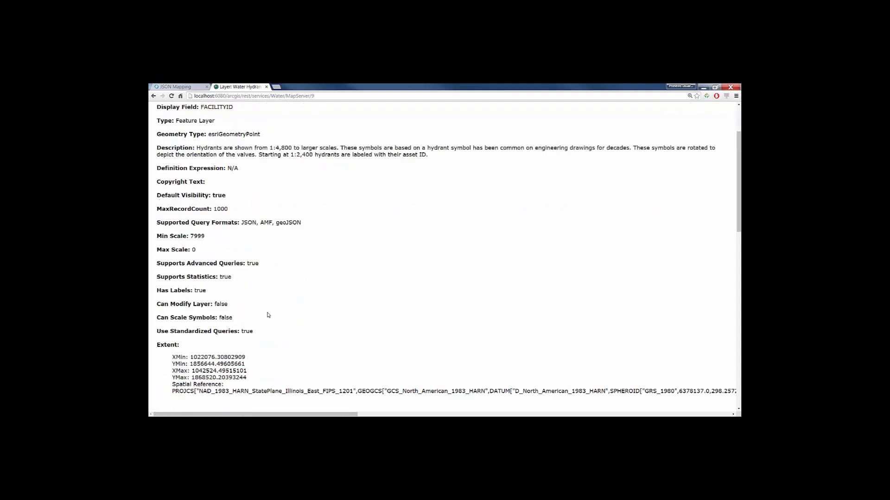
left_click(241, 386)
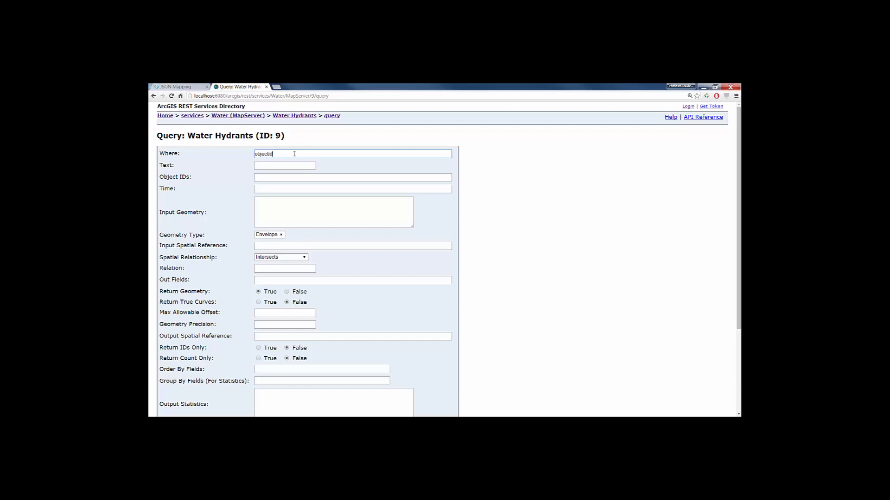
- Query the Water Hydrants layer where objectid=1, returning all fields (*) in JSON format
left_click(271, 280)
type("*")
scroll(259, 367, "down", 3)
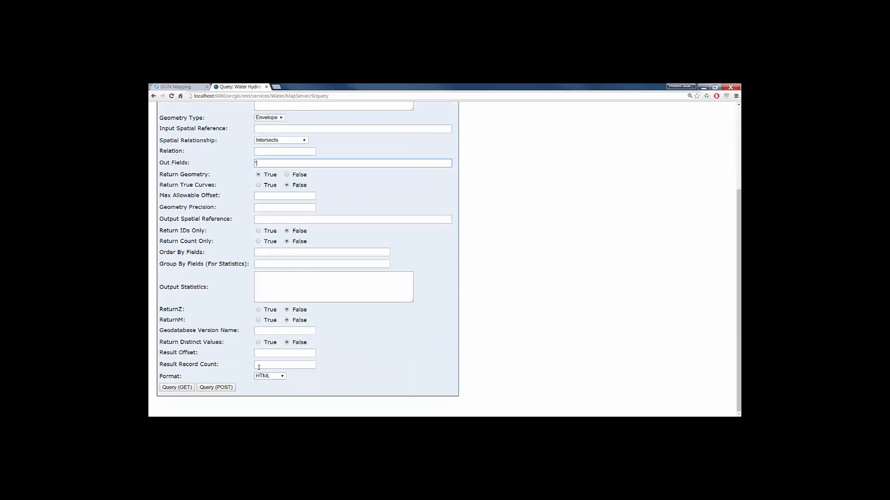
left_click(269, 376)
left_click(266, 390)
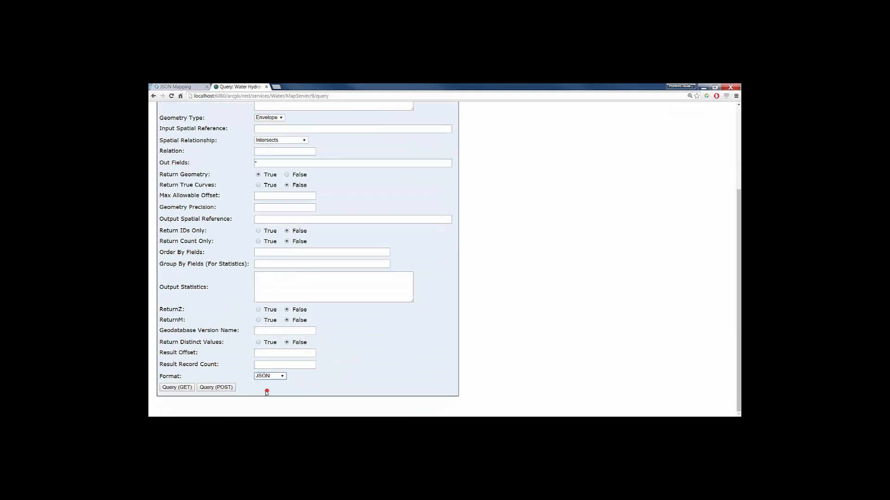
left_click(180, 388)
- Use the hydrant query's address as the URL of the GIS WATER HYDRANT INBOUND mapping in Maximo, and save the record
left_click(381, 94)
key("ctrl+c")
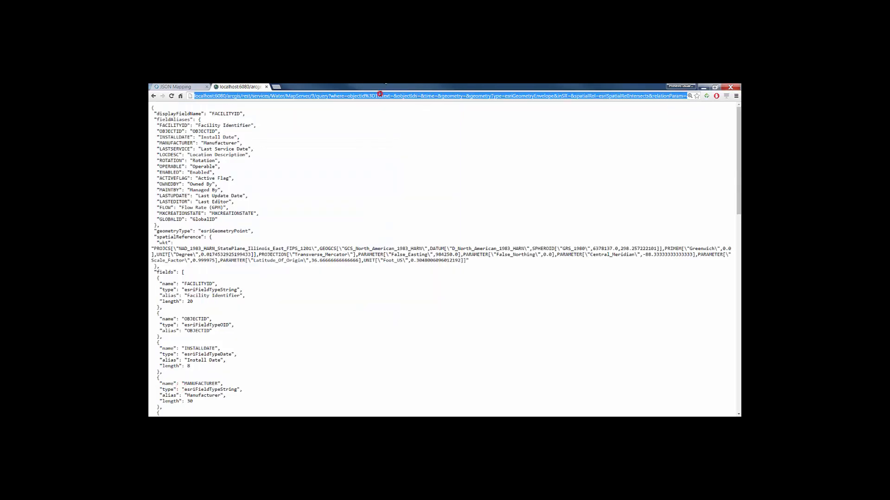
left_click(180, 86)
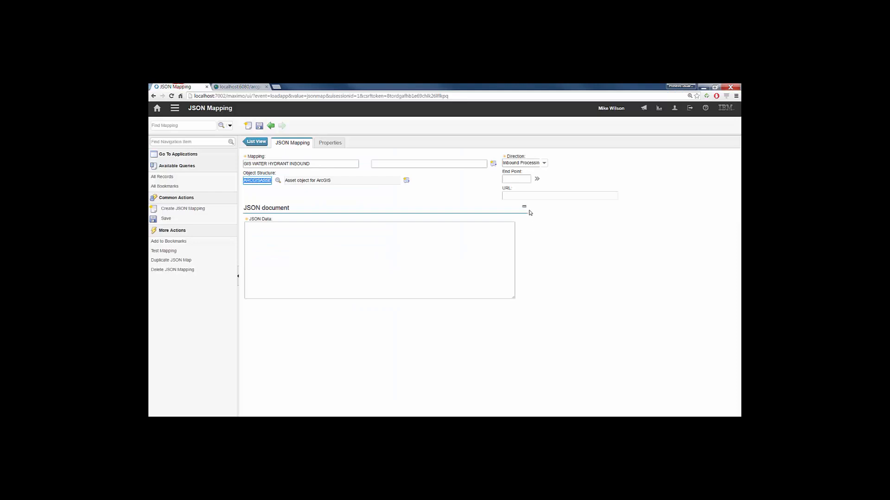
left_click(526, 195)
key("ctrl+v")
key("Tab")
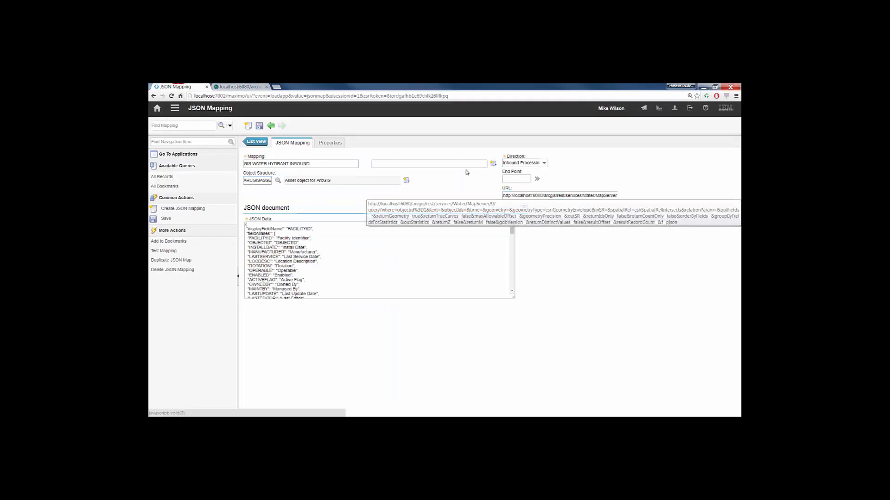
left_click(259, 129)
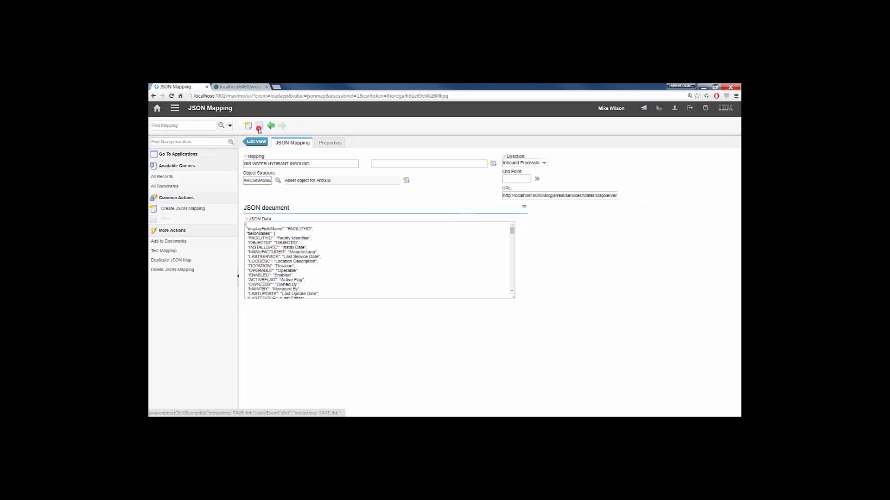
- Map an additional ASSET object in the mapping's properties with the property path //features
left_click(330, 143)
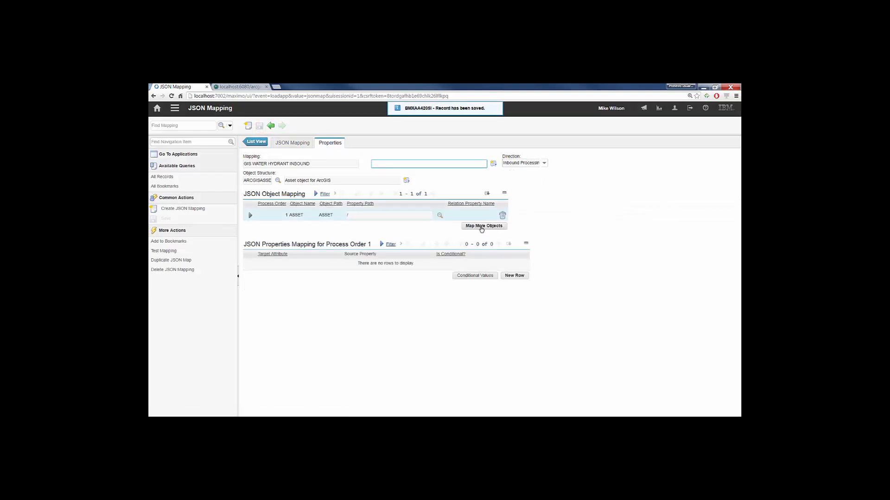
left_click(482, 227)
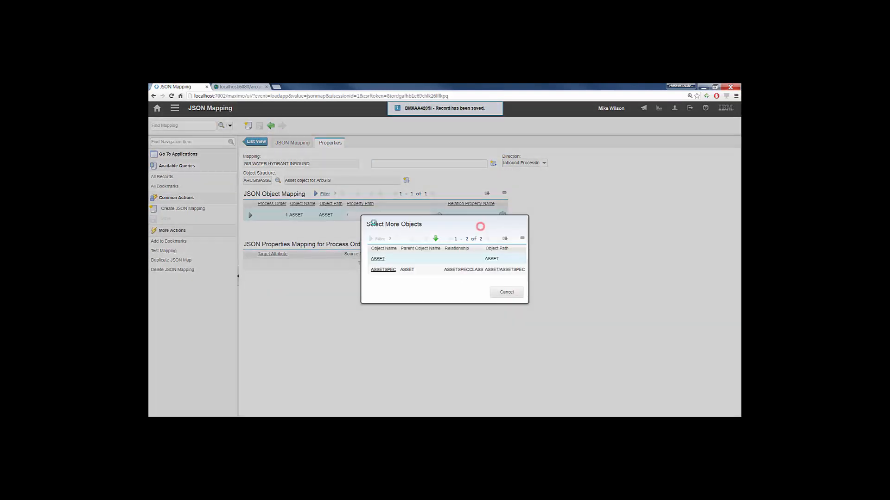
left_click(372, 259)
left_click(439, 227)
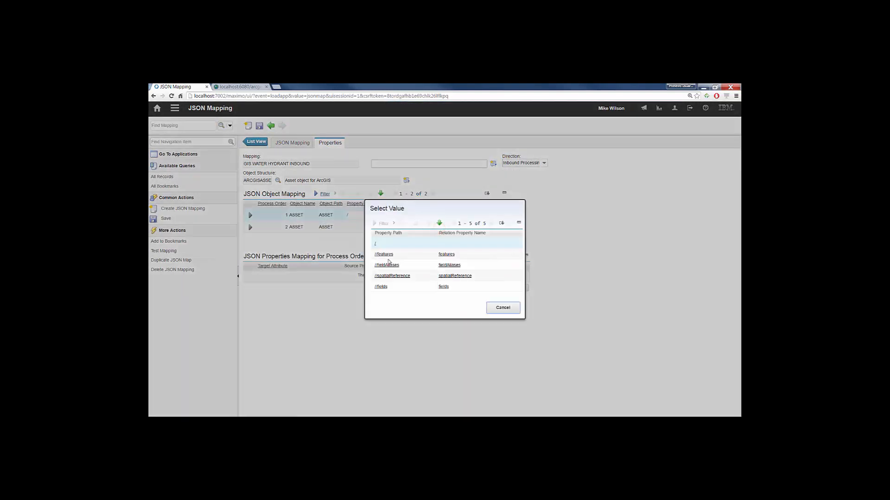
left_click(386, 256)
left_click(386, 256)
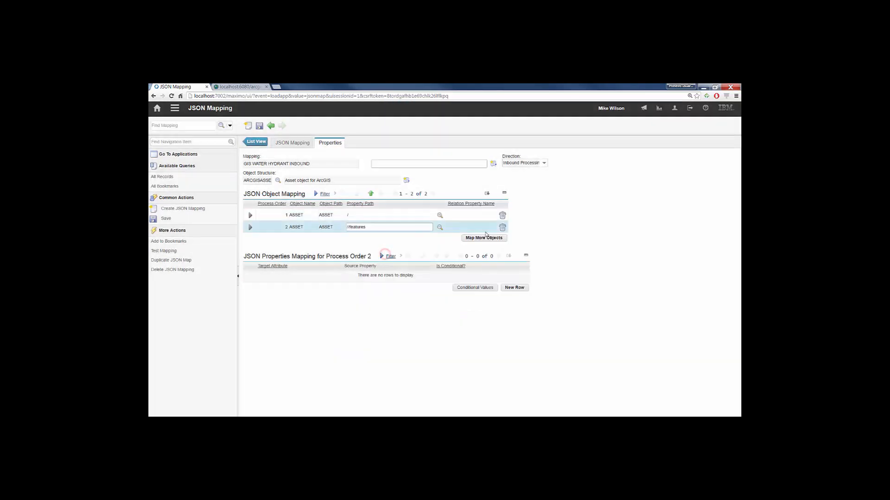
- Map a third ASSET object with the property path //features/attributes and save the mapping
left_click(490, 239)
left_click(376, 259)
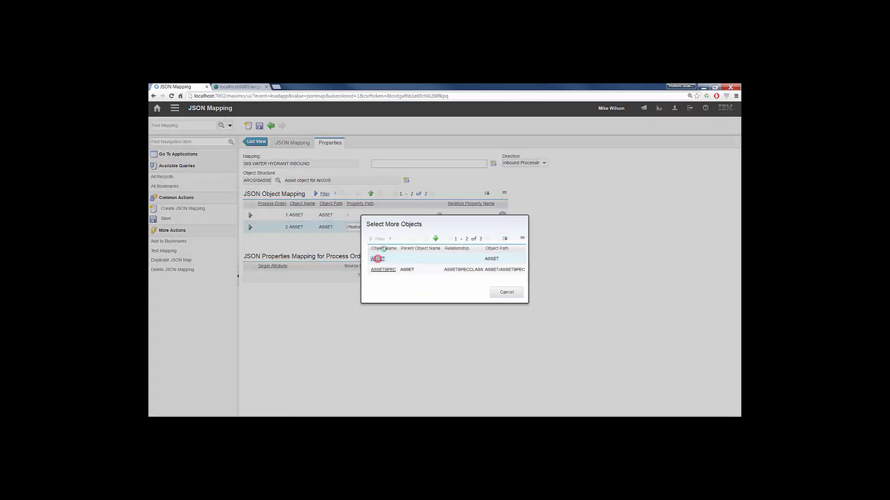
left_click(473, 249)
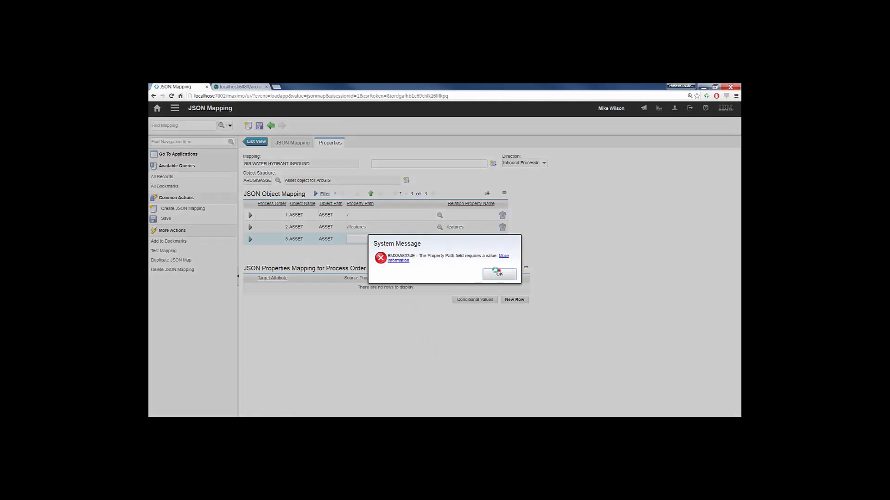
left_click(500, 273)
left_click(439, 239)
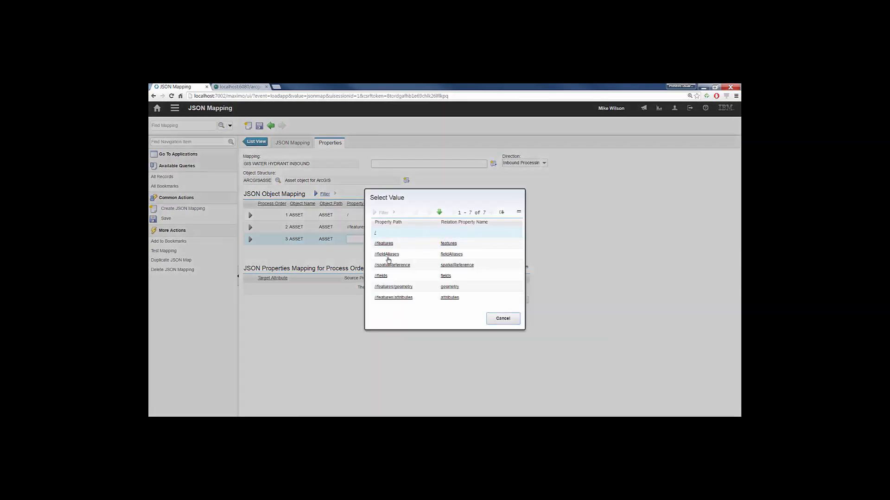
left_click(388, 297)
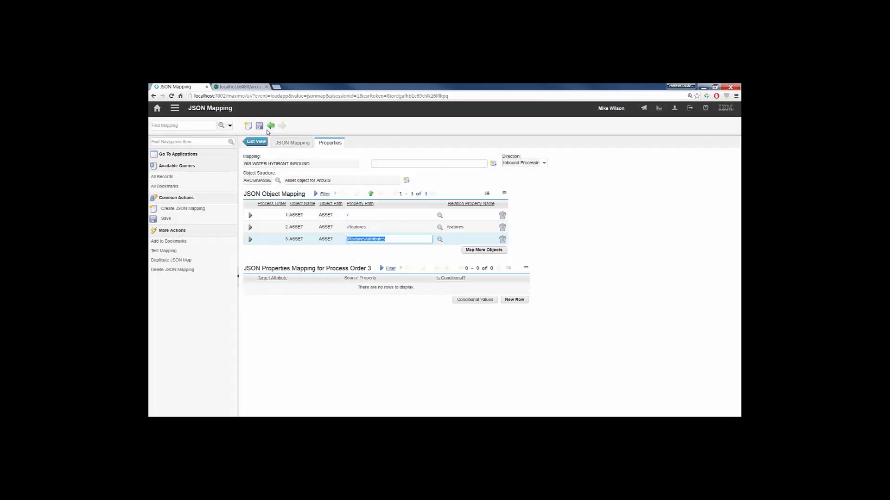
left_click(260, 126)
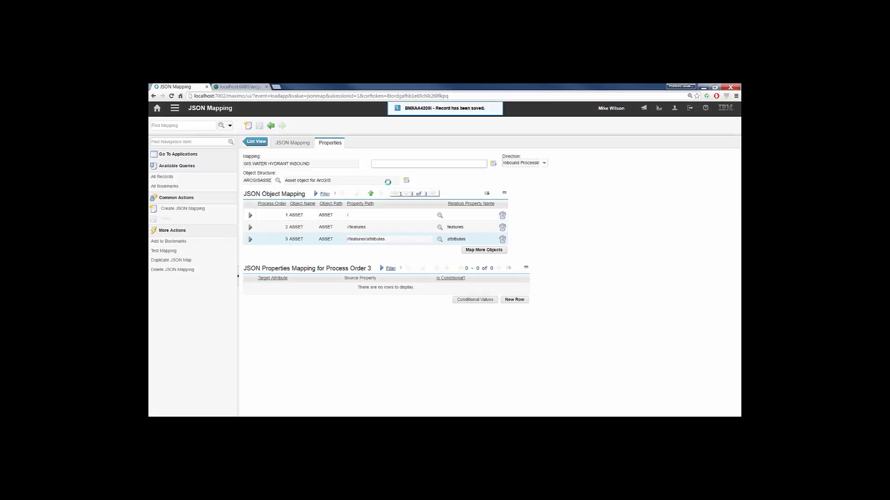
- Add a property mapping for process order 3 from "GIS " +$.FACILITYID to ASSETNUM, save it and collapse the row
left_click(514, 300)
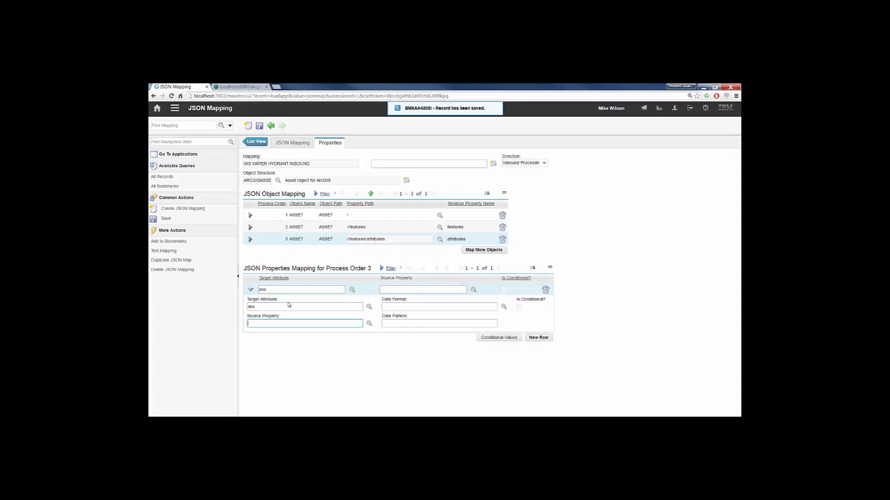
left_click(250, 308)
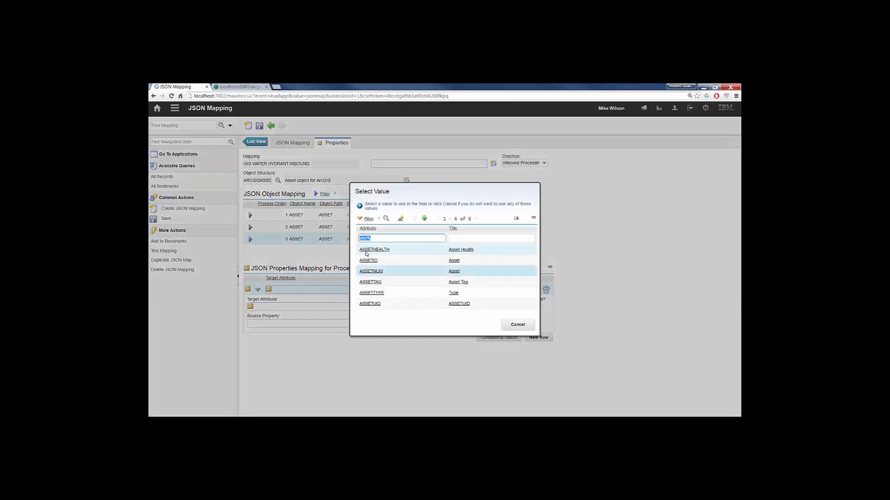
left_click(371, 271)
left_click(259, 324)
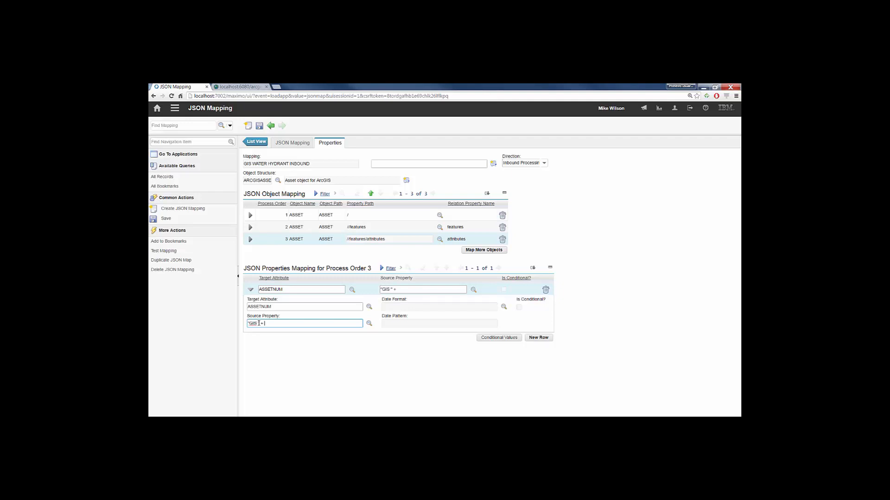
left_click(369, 323)
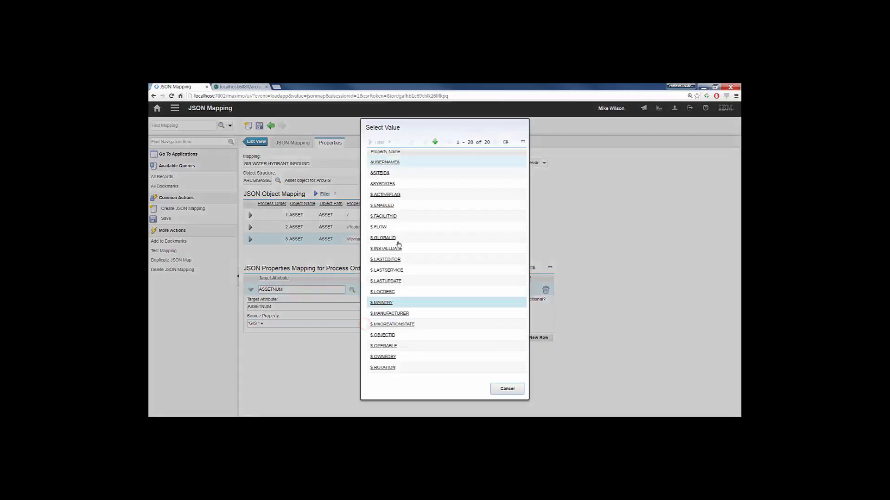
left_click(388, 216)
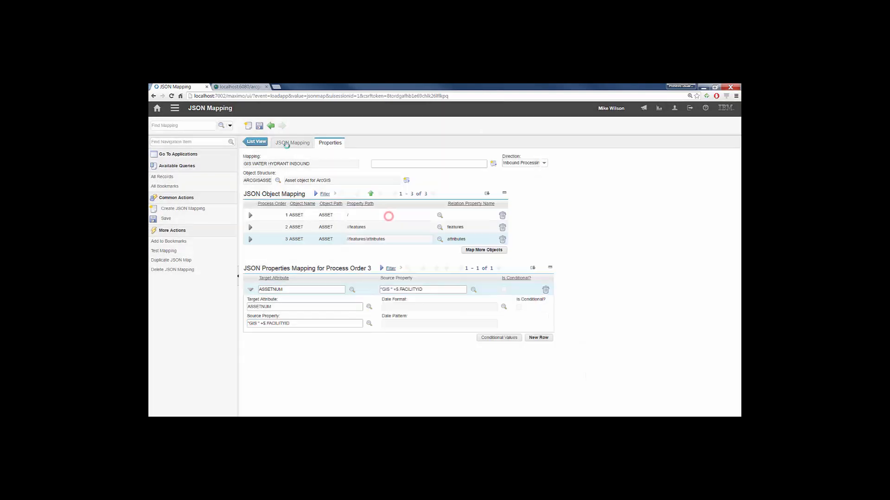
left_click(259, 126)
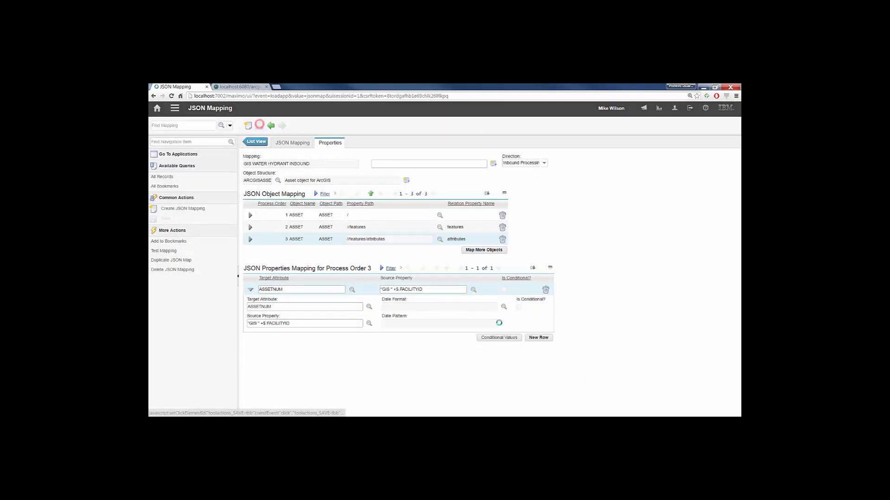
left_click(251, 291)
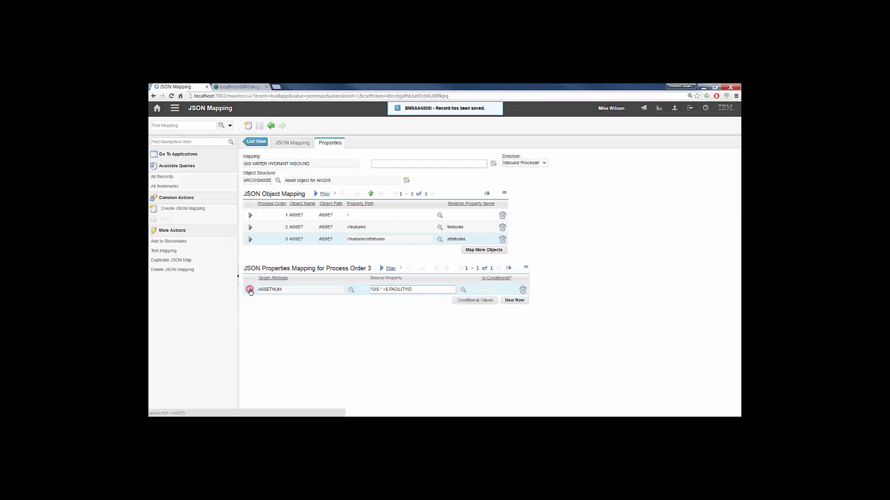
- Add a property mapping with target attribute SITEID and source property "BEDFORD"
left_click(515, 301)
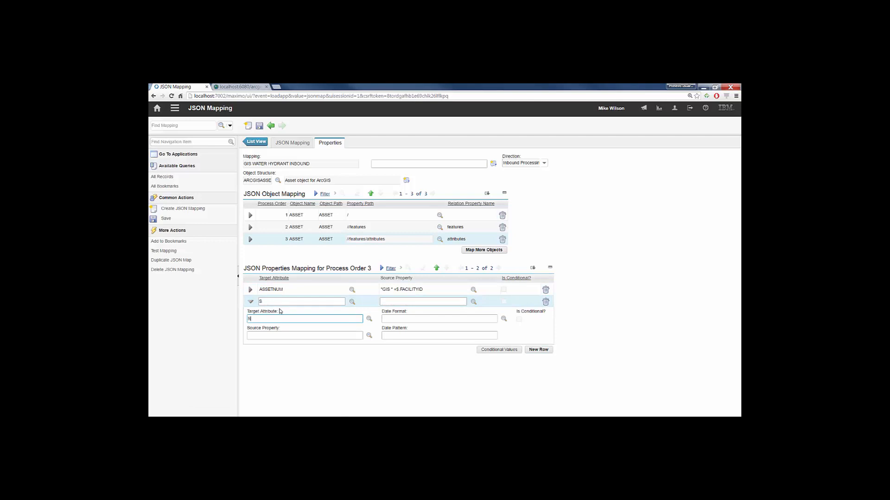
type("SITEID")
key("Tab")
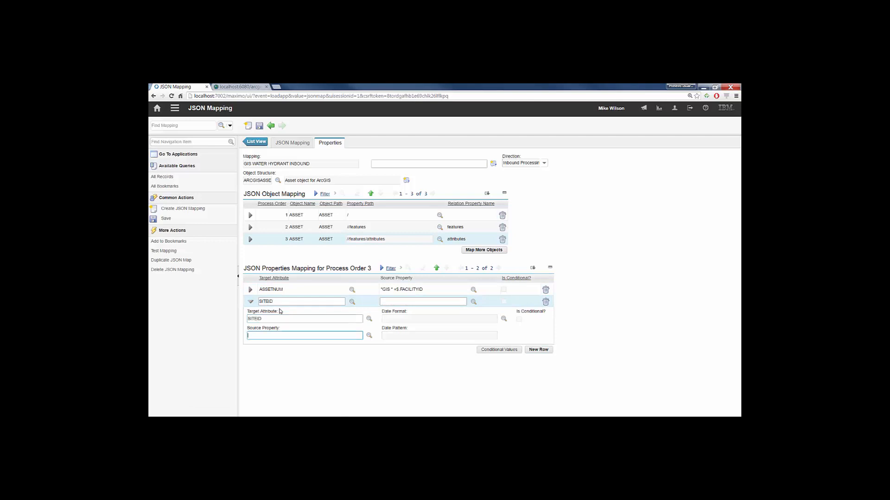
type("\"BEDFORD\"")
- Add a property mapping with target attribute DESCRIPTION and source property "GIS Hydrant - OID=>" +$.OBJECTID, and save the record
left_click(536, 351)
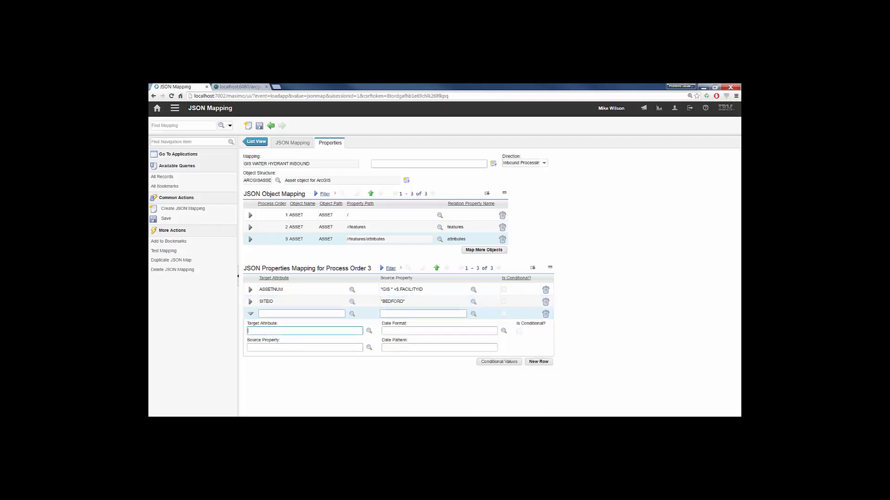
type("DESC")
left_click(284, 342)
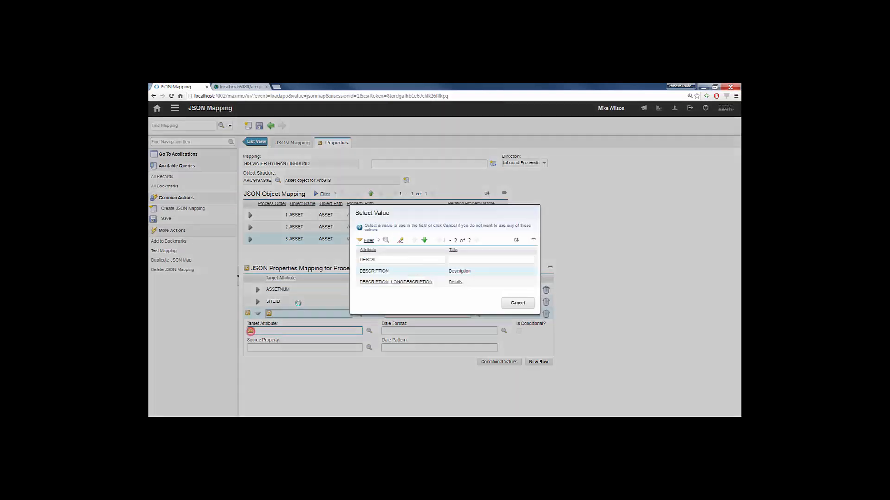
left_click(367, 273)
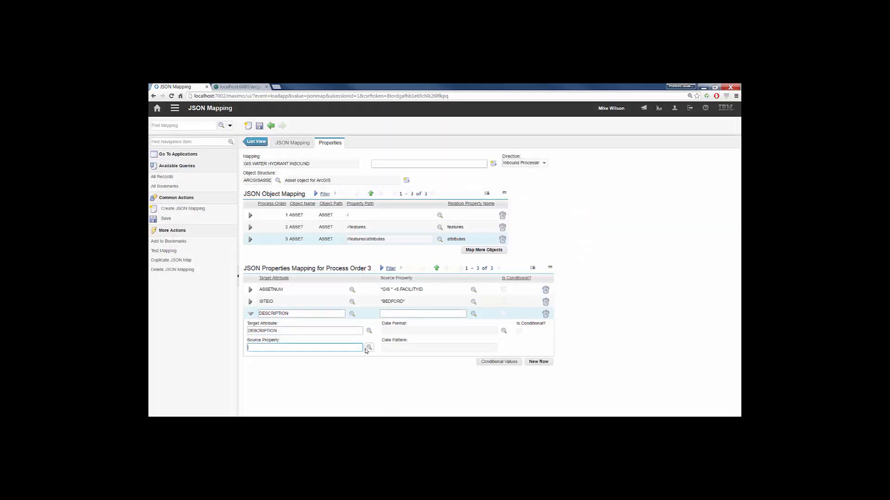
left_click(331, 347)
type("rab")
key("BackSpace")
key("BackSpace")
type("nt - Ol")
left_click(369, 348)
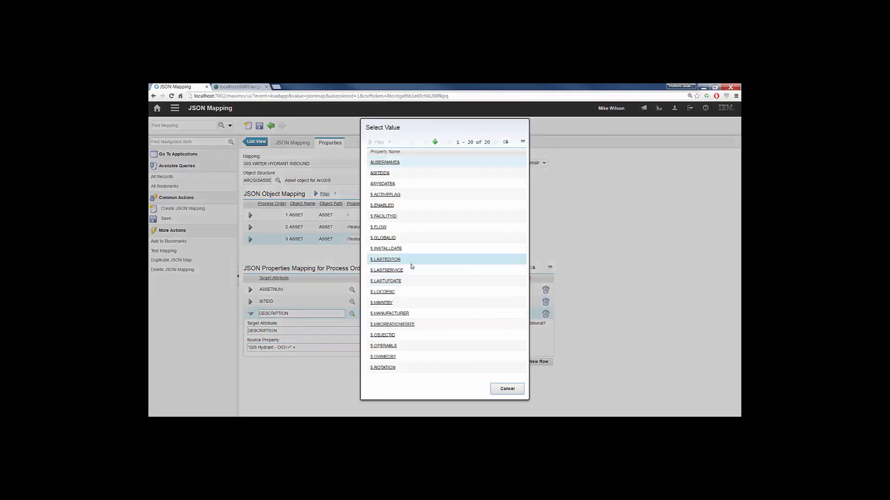
left_click(385, 335)
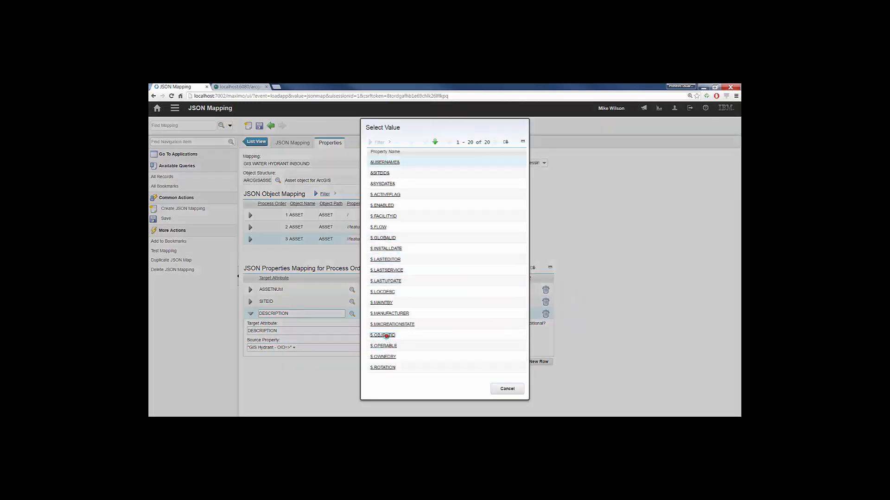
triple_click(340, 349)
left_click(259, 126)
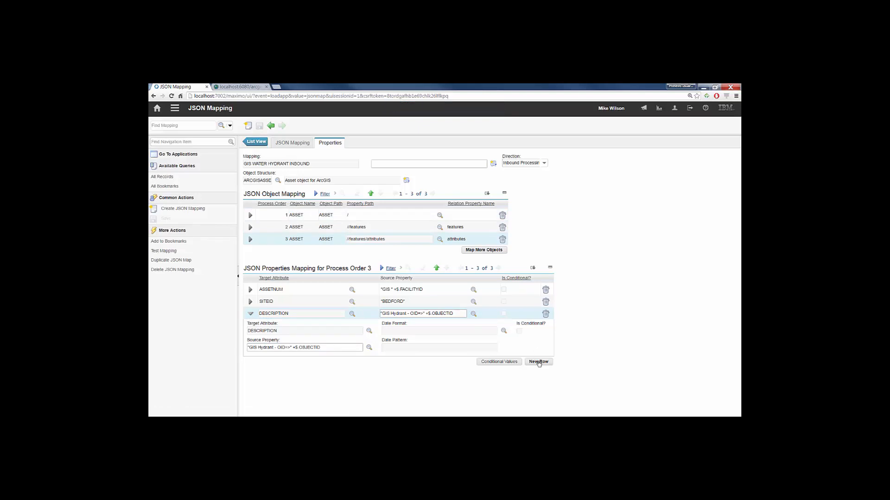
- Add a property mapping with target attribute GIS_FACILITYID and source property $.FACILITYID, and save the record
left_click(538, 362)
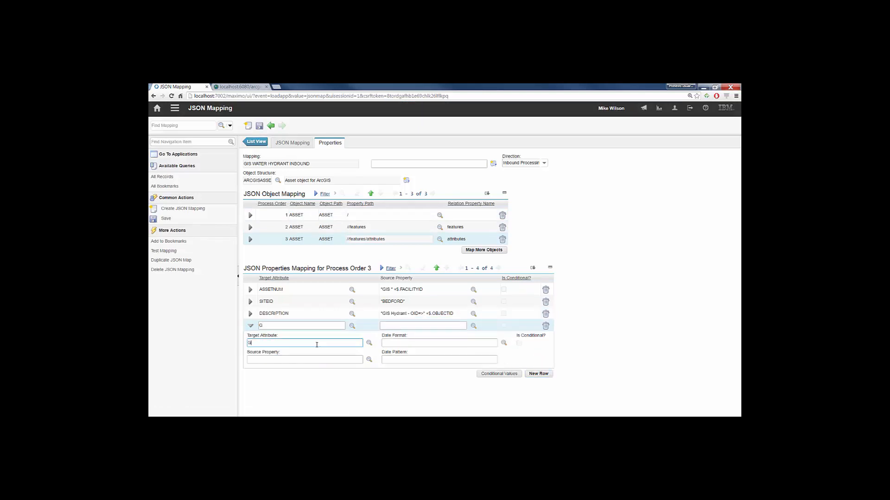
type("GIS_FACILITYID")
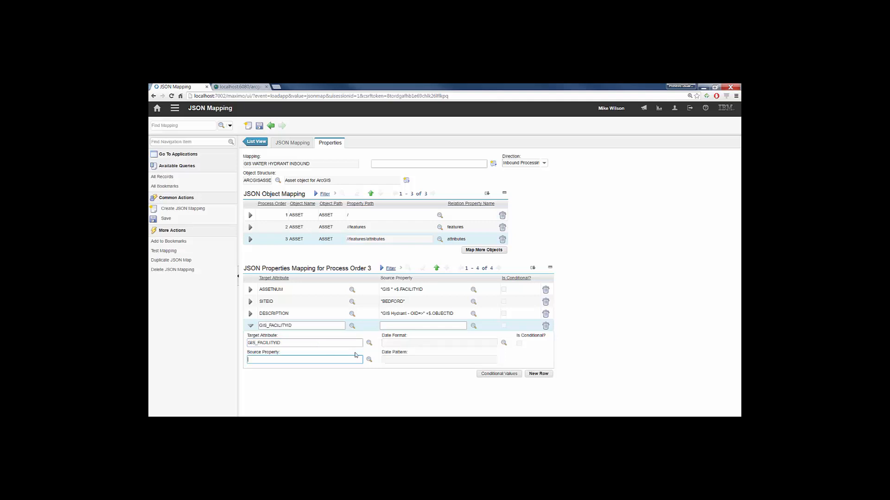
left_click(368, 360)
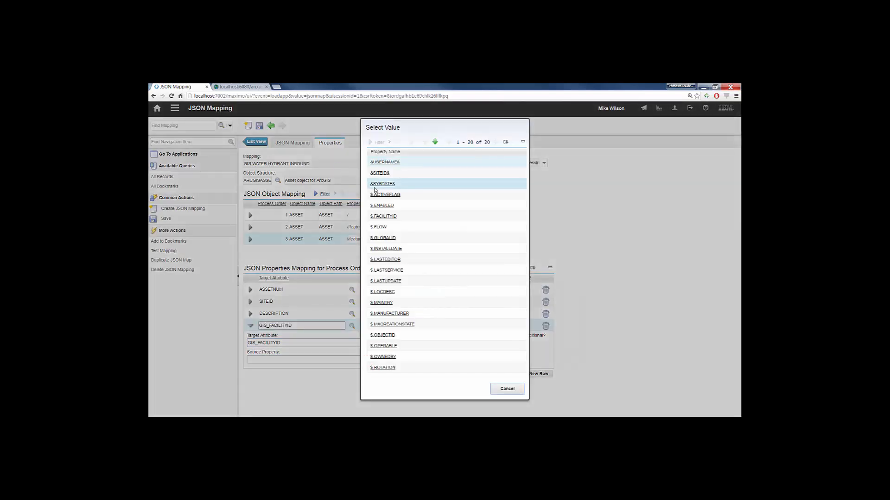
left_click(383, 216)
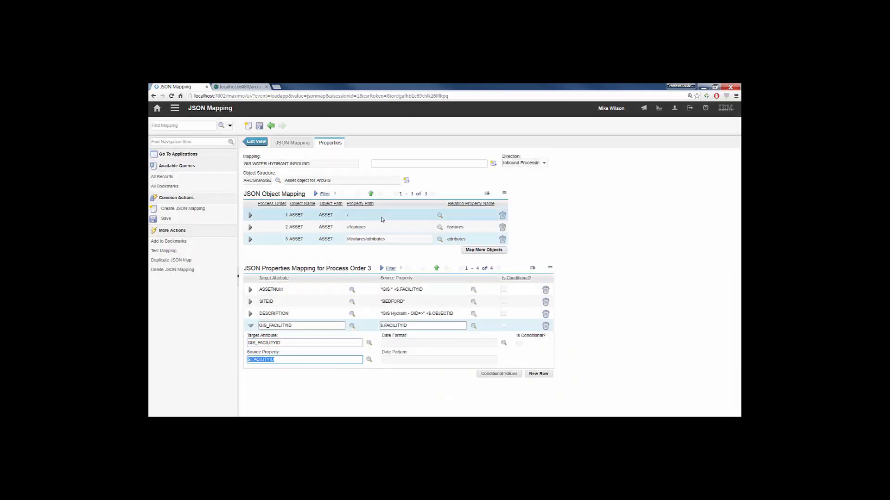
left_click(259, 126)
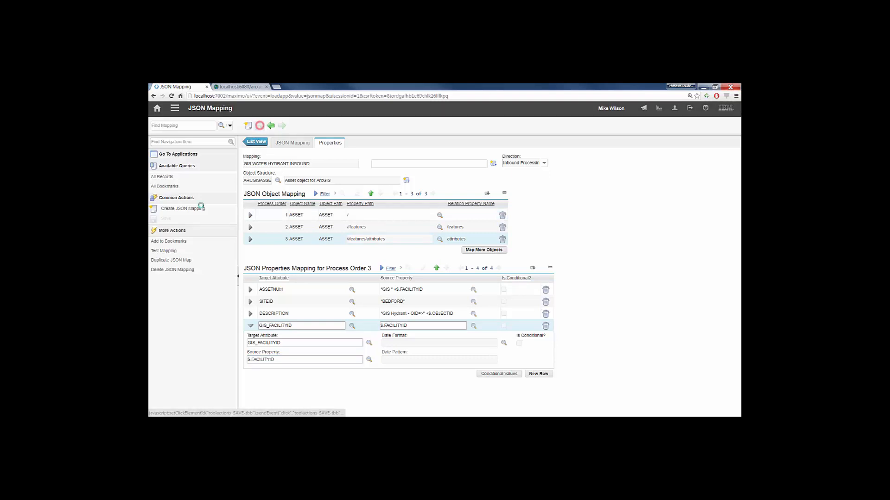
- Run a test of the GIS WATER HYDRANT INBOUND mapping with the stored test data and close the test dialog
left_click(165, 251)
left_click(599, 344)
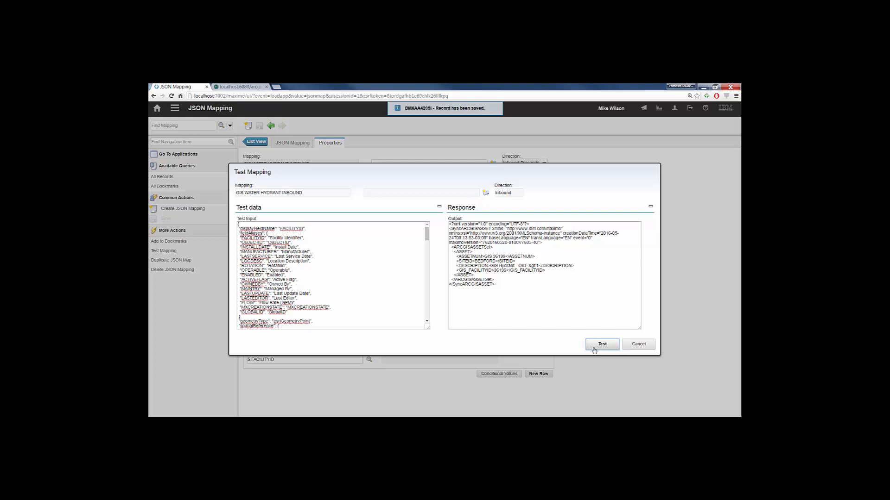
left_click(627, 344)
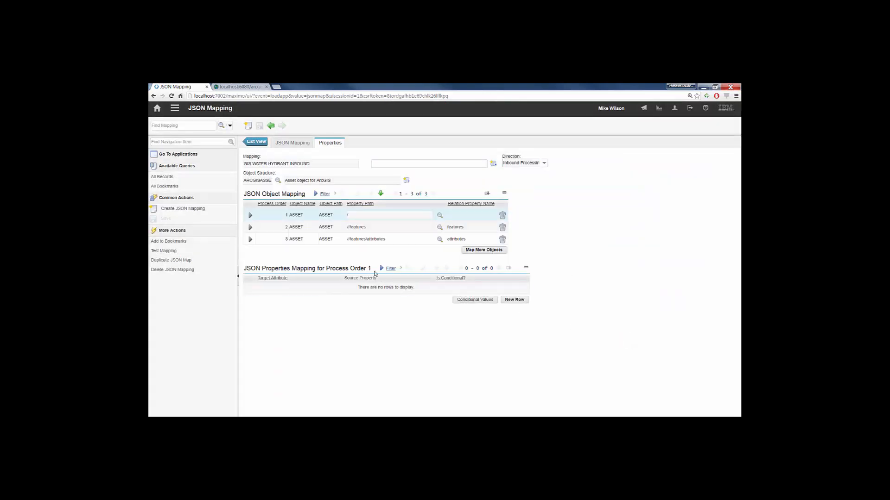
- Add a property mapping for process order 3 with target attribute PLUSSFEATURECLASS and source property "GIS_WATERHYD"
left_click(278, 239)
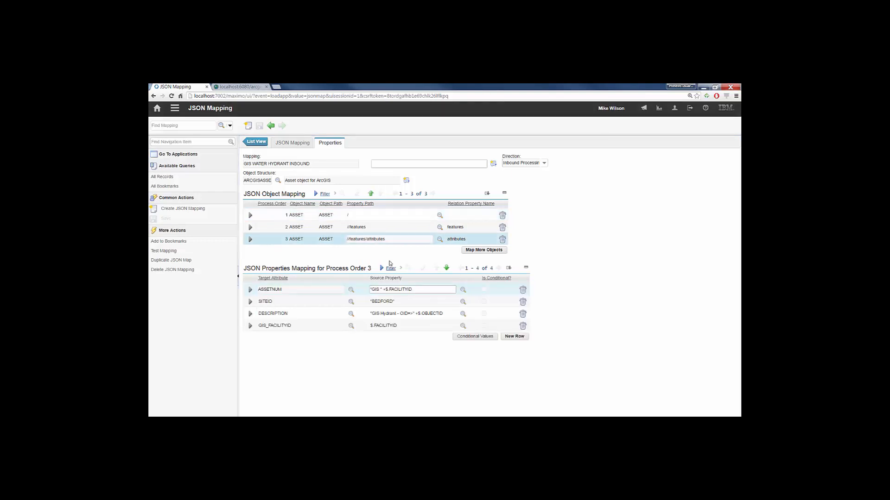
left_click(516, 337)
type("PL")
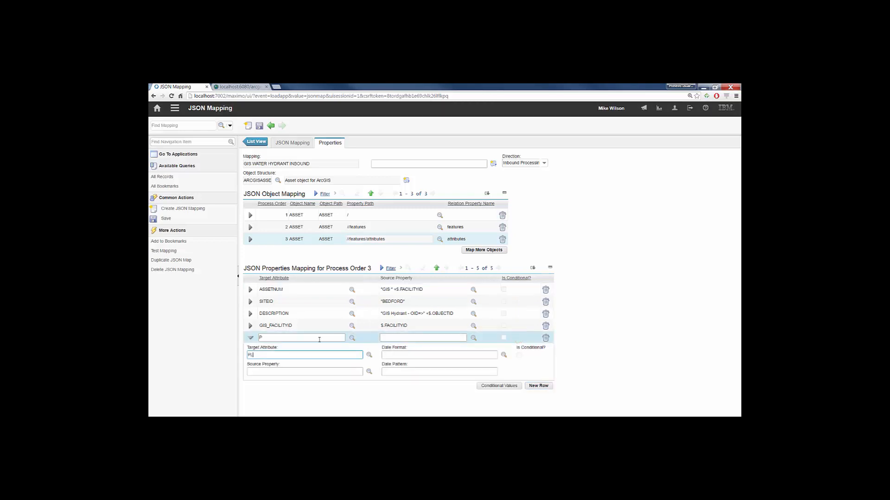
type("USSDFEATURECLASS")
key("Tab")
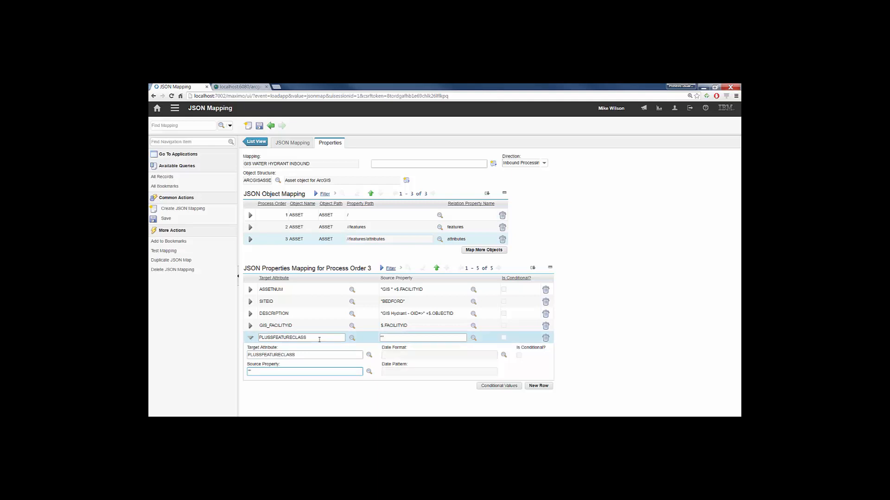
type("\"GIS_WATERHYD")
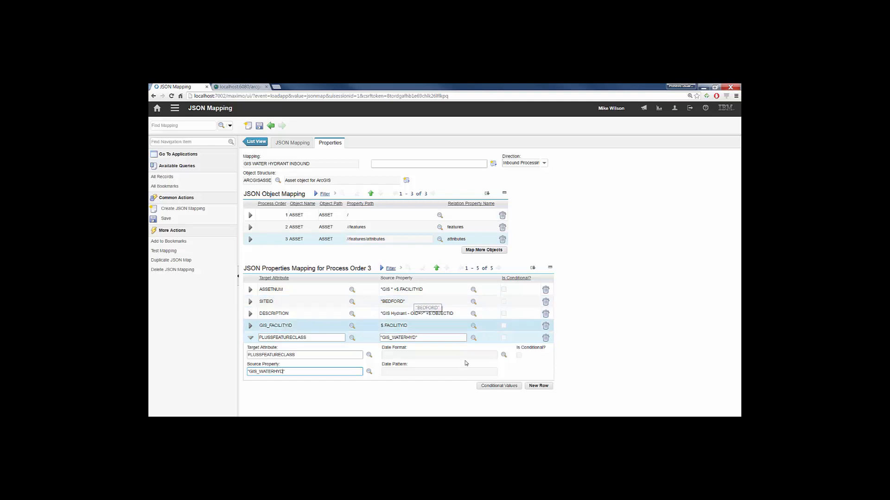
- Add a property mapping with target attribute PLUSSISGIS and source property "1", save the record and collapse the row
left_click(543, 386)
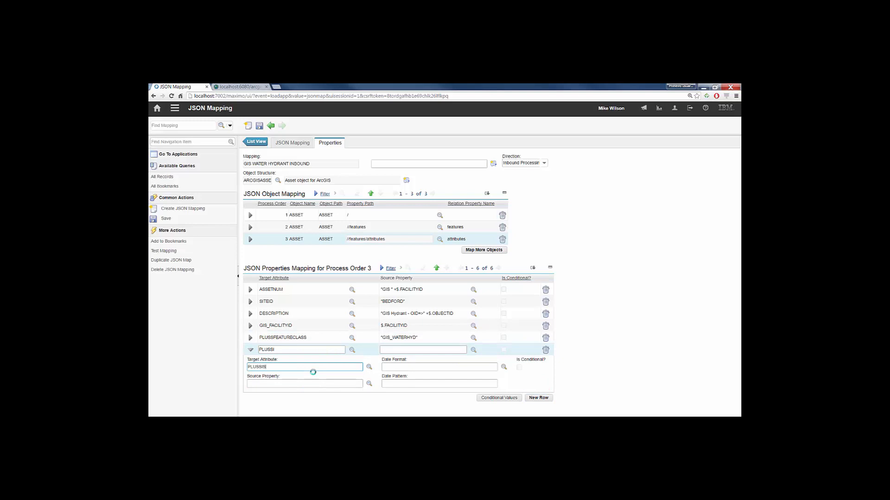
type("PLUSSISGIS")
key("Tab")
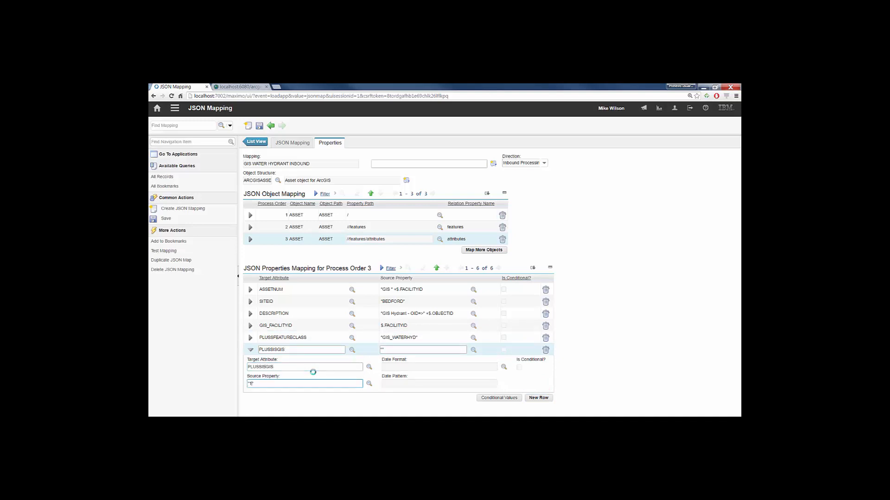
left_click(258, 127)
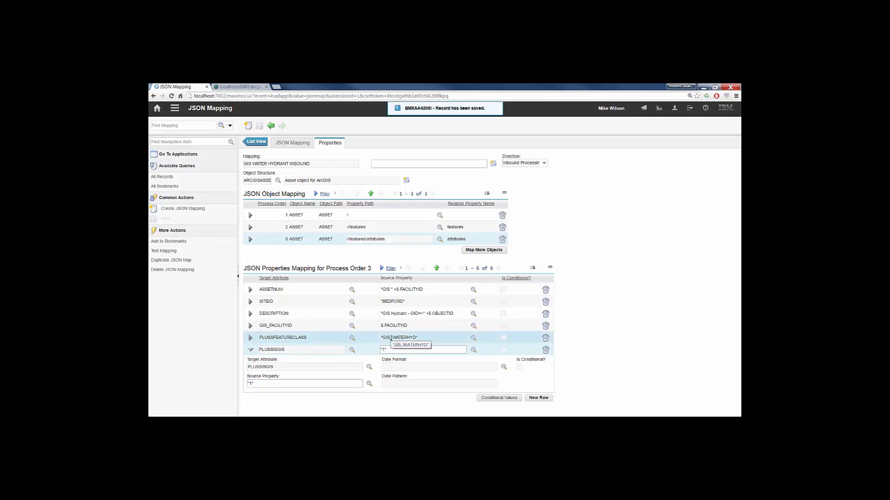
left_click(251, 350)
- Add a property mapping with target attribute STATUS and look through its available source properties without choosing one
left_click(529, 363)
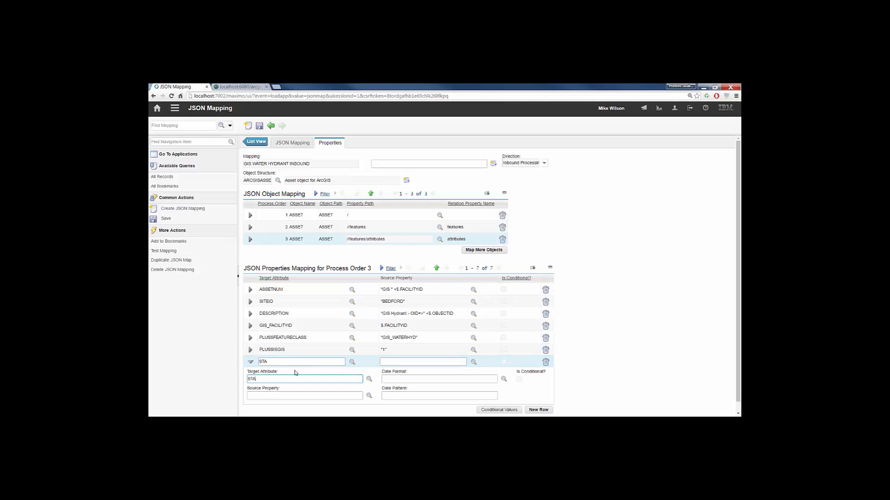
key("Tab")
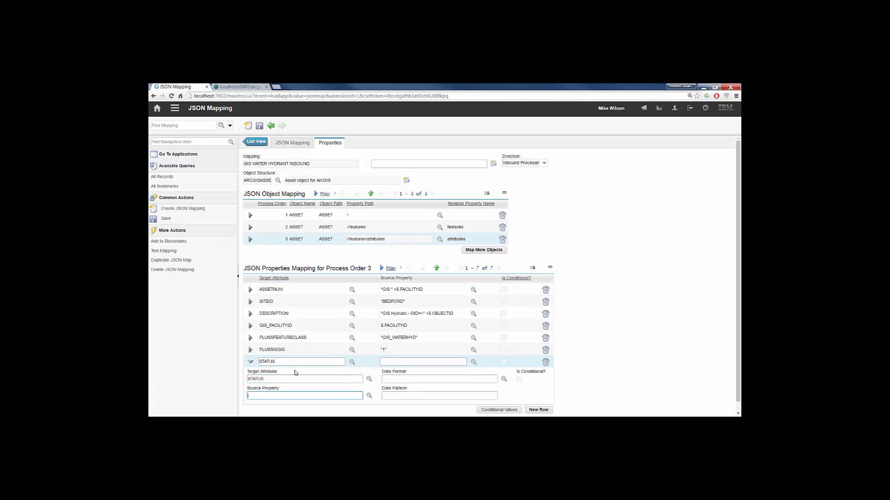
left_click(251, 379)
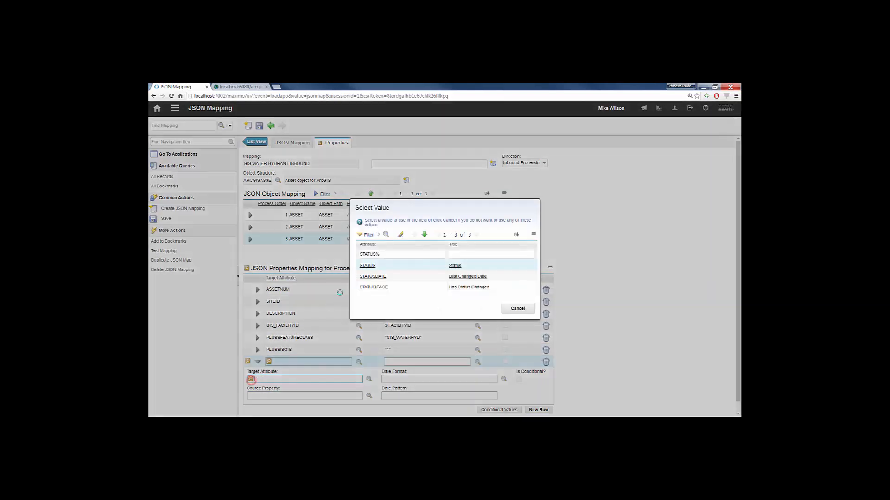
left_click(365, 266)
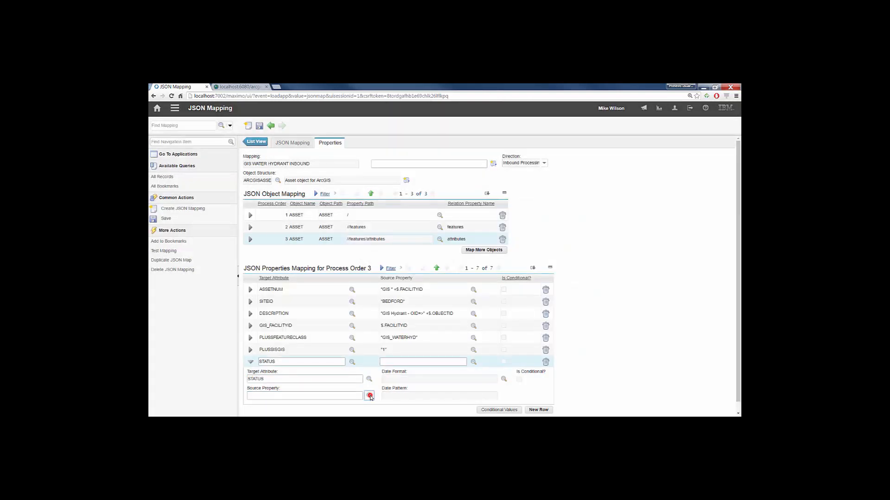
left_click(368, 396)
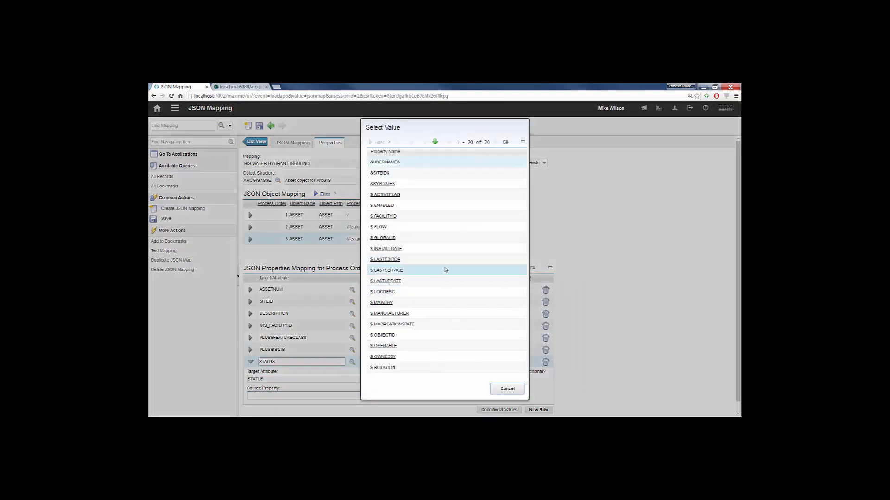
left_click(505, 388)
- Add a conditional value for STATUS with the condition $.ENABLED==0 and the value "INACTIVE"
left_click(495, 409)
left_click(497, 281)
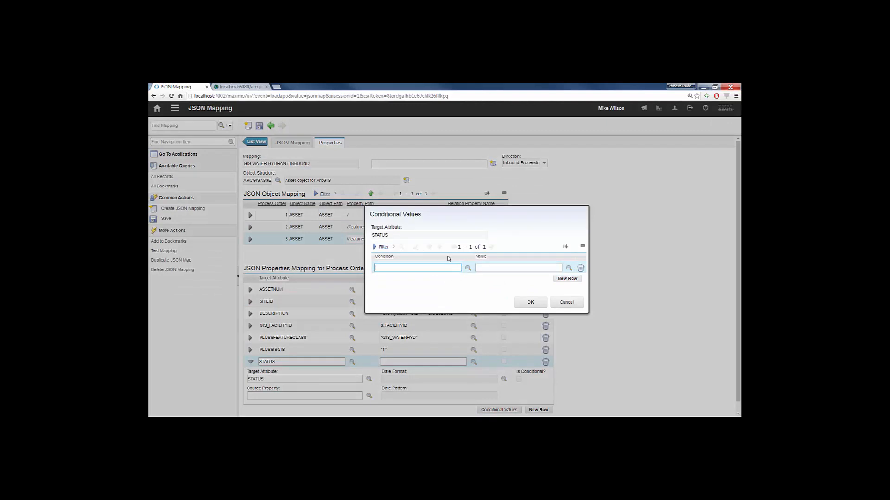
left_click(467, 267)
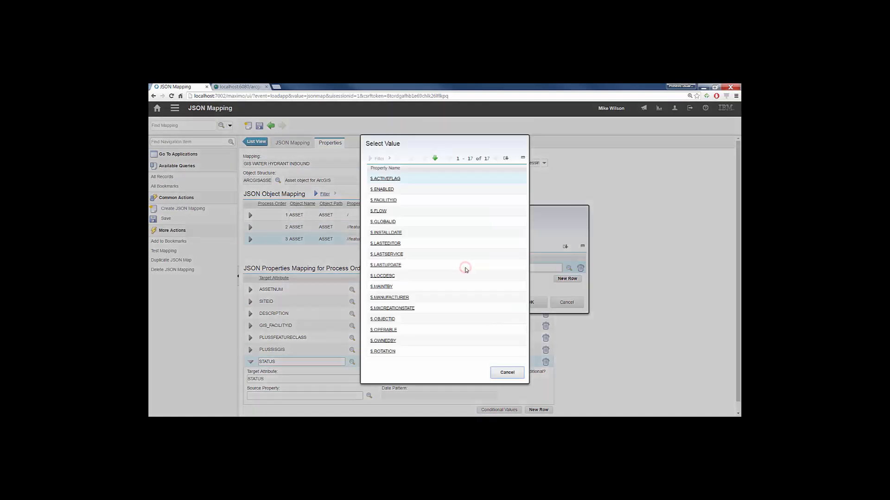
left_click(382, 189)
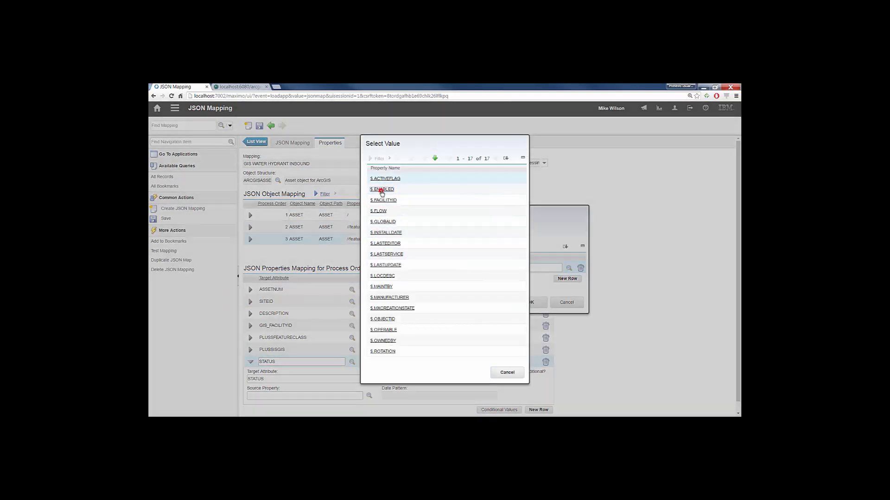
left_click(422, 267)
type("==")
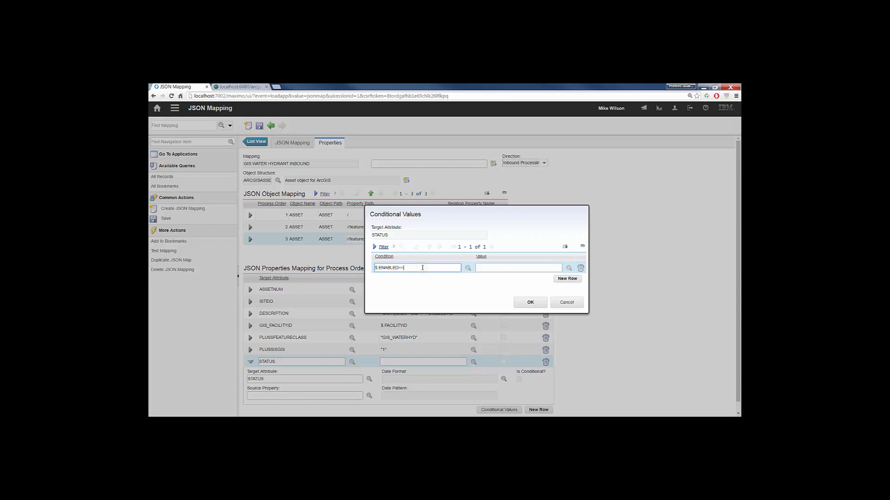
type("0")
key("Tab")
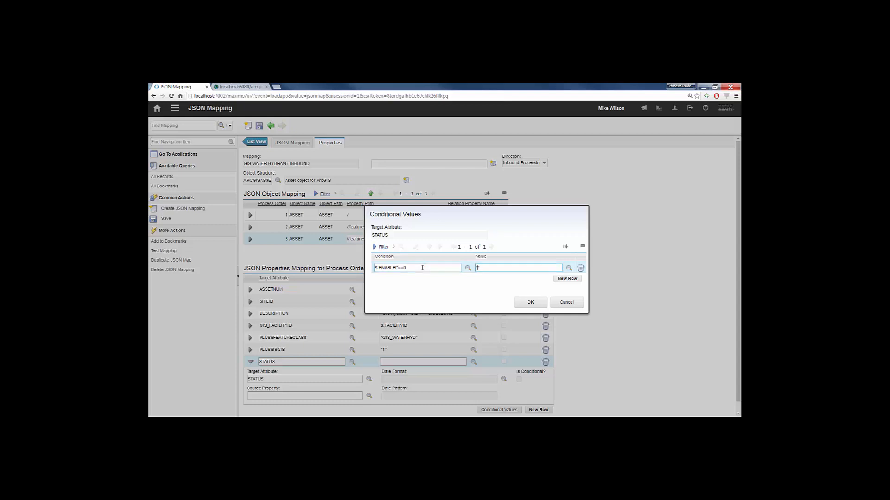
type("\"INACTIVE")
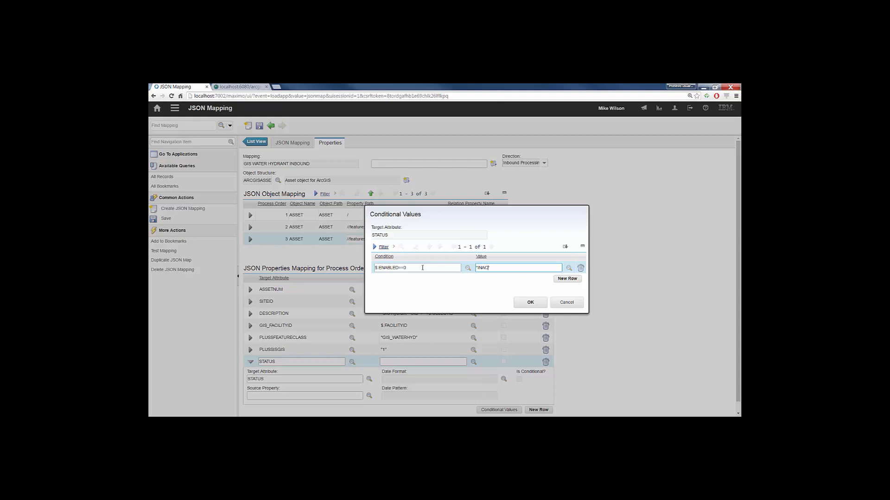
- Add a second STATUS condition $.ENABLED==1 with the value "ACTIVE" and confirm the conditional values
left_click(567, 278)
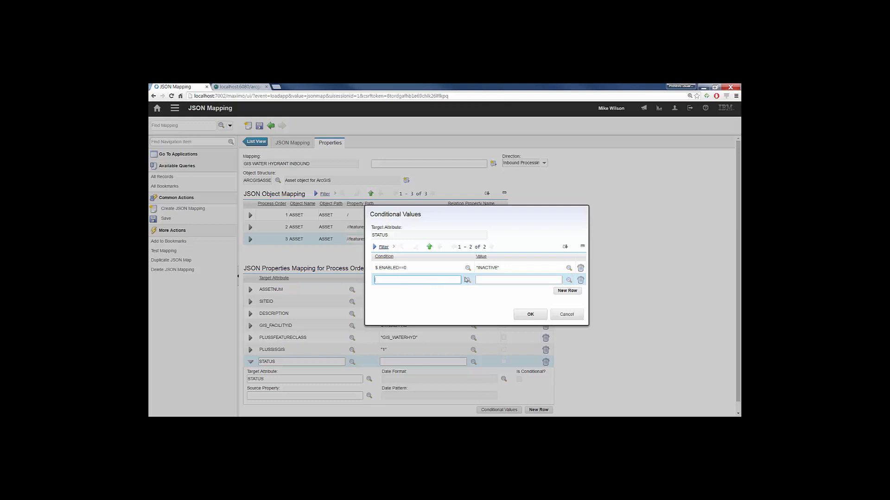
left_click(467, 279)
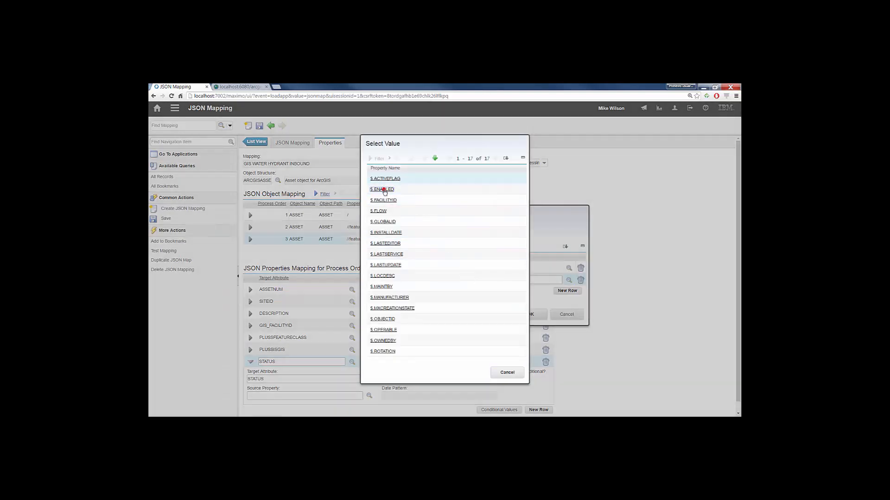
left_click(384, 190)
left_click(419, 282)
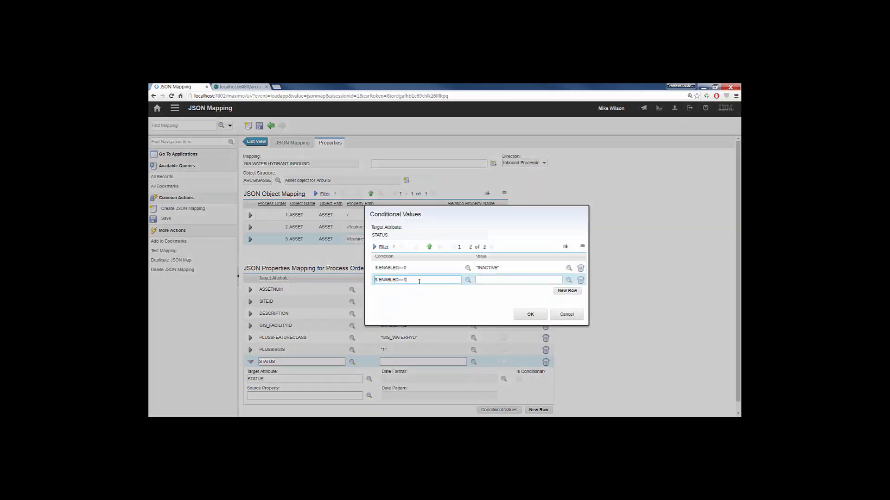
key("Tab")
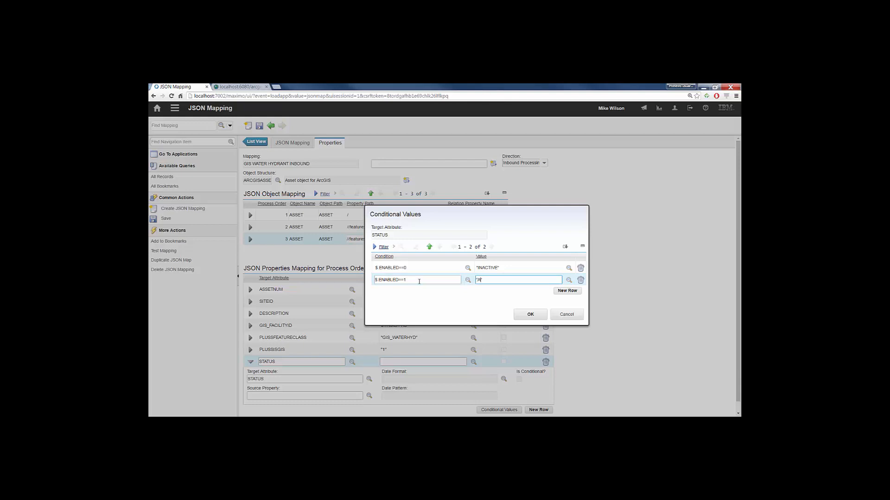
left_click(521, 313)
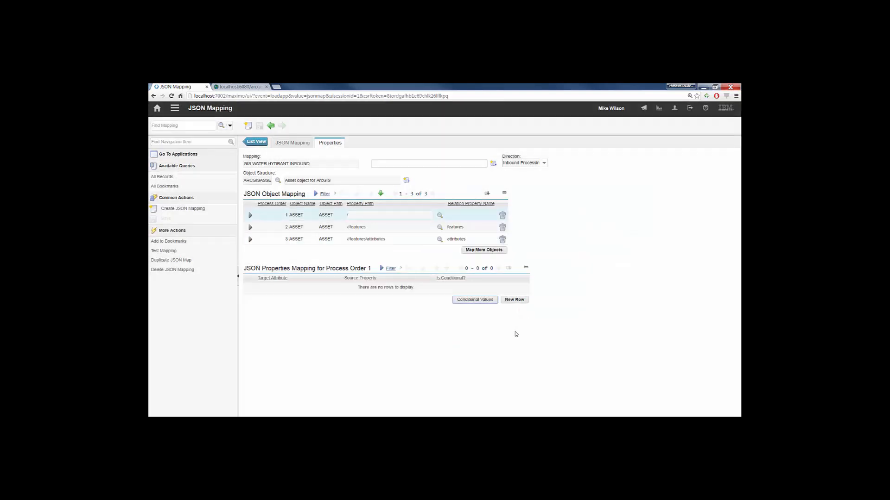
- Test the mapping, compare the ENABLED attribute in the test input with STATUS in the output, and close the test dialog
left_click(401, 239)
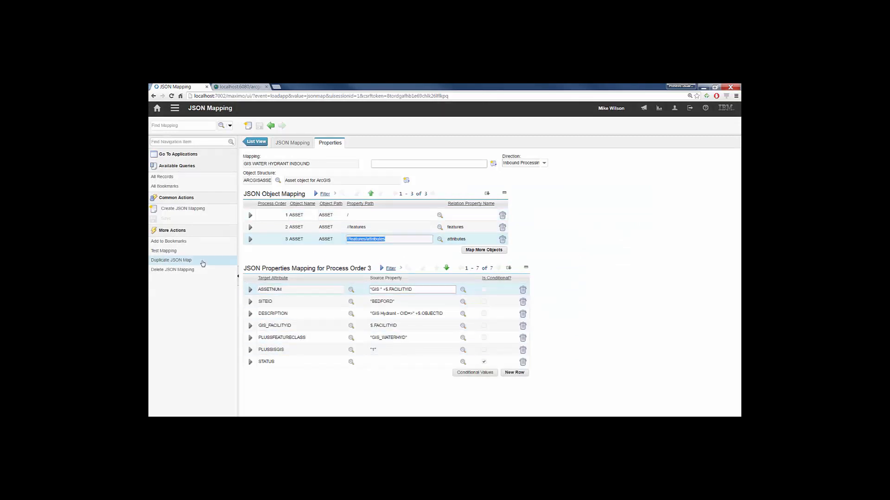
left_click(164, 251)
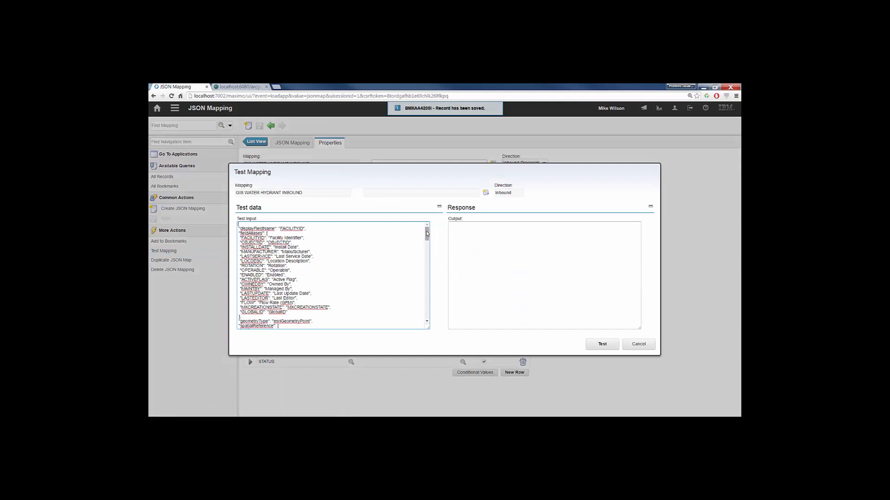
left_click_drag(427, 233, 429, 308)
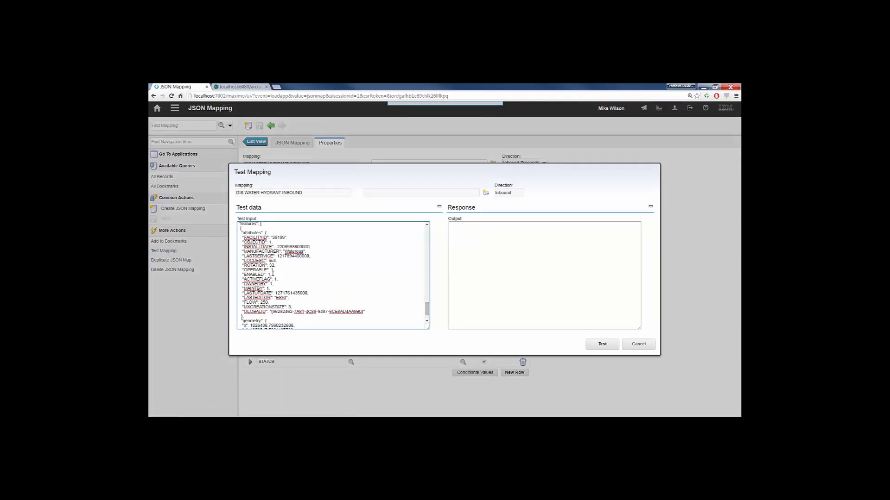
left_click_drag(273, 275, 240, 275)
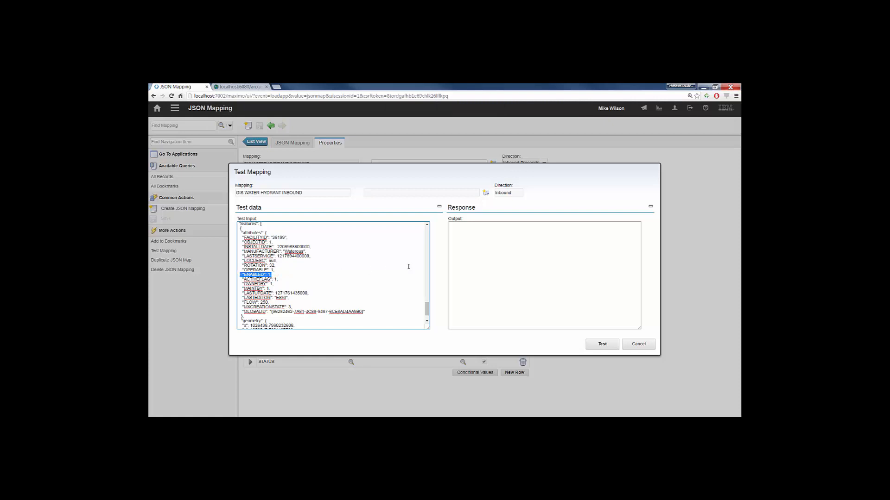
left_click(600, 344)
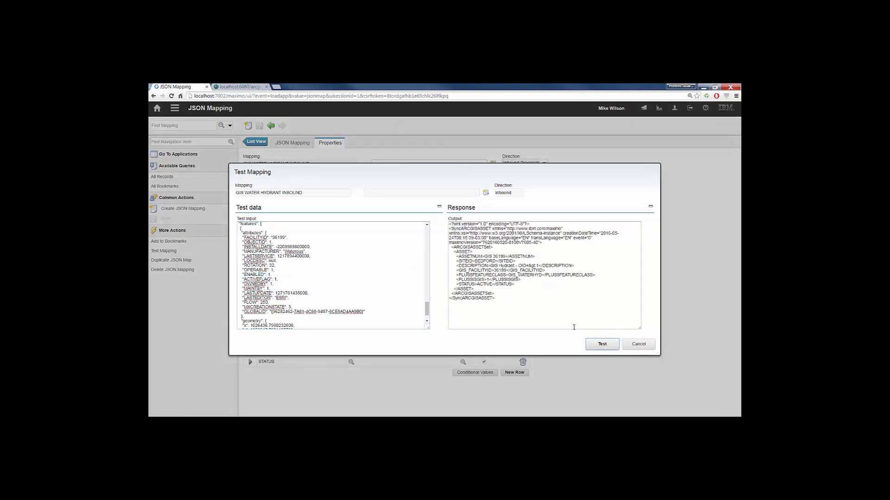
left_click_drag(515, 286, 454, 284)
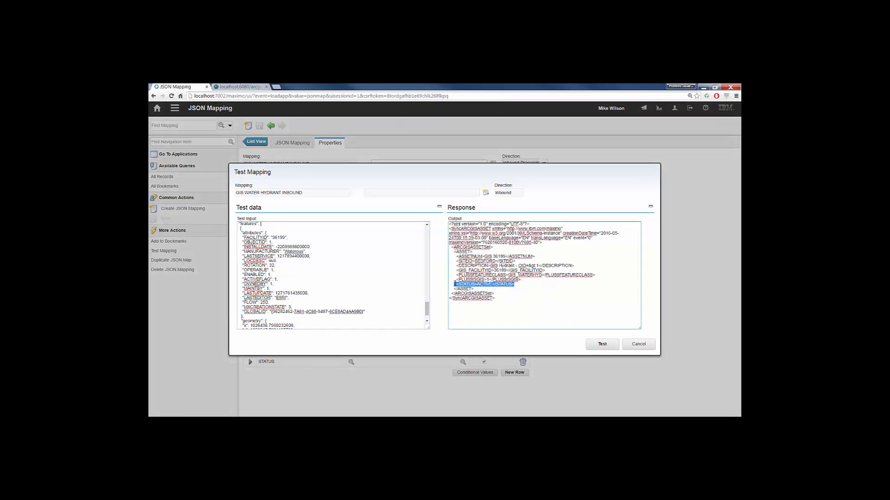
left_click(639, 344)
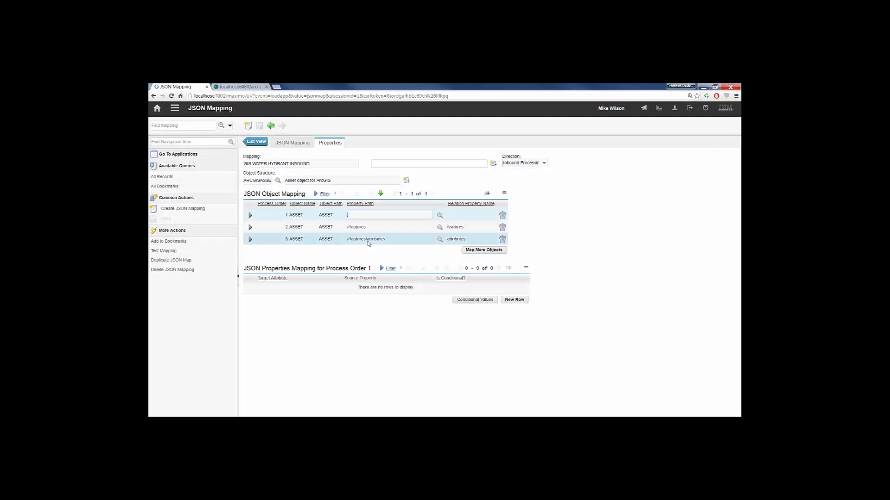
- Add a property mapping to the third ASSET object with target attribute HIERARCHYPATH and source property "WATER_HYDRANT", and save the record
left_click(365, 239)
left_click(514, 373)
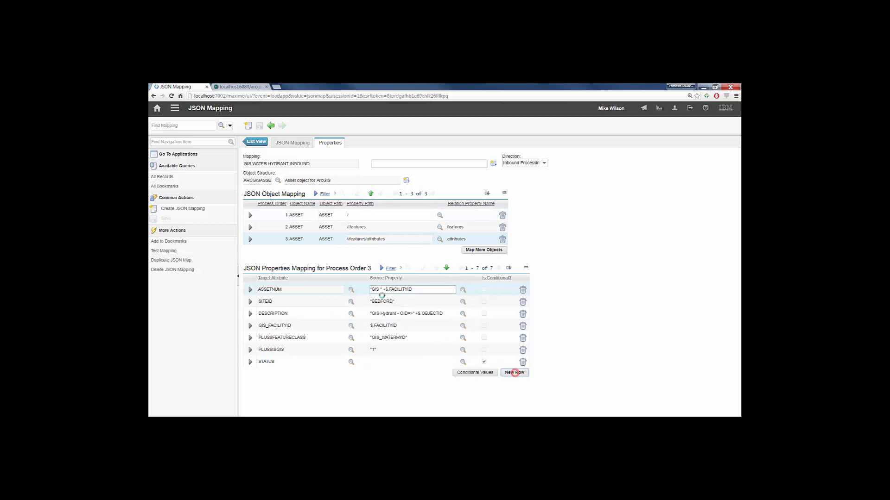
type("HEI")
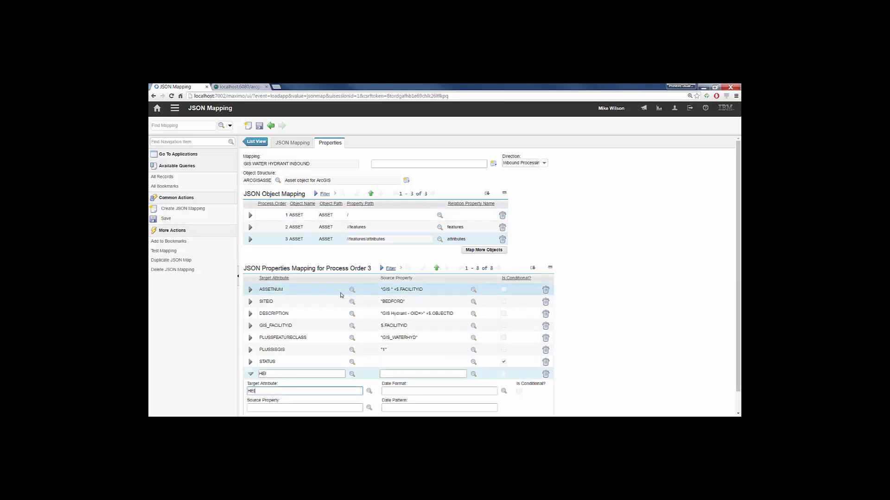
type("RARCHYPATH")
key("Tab")
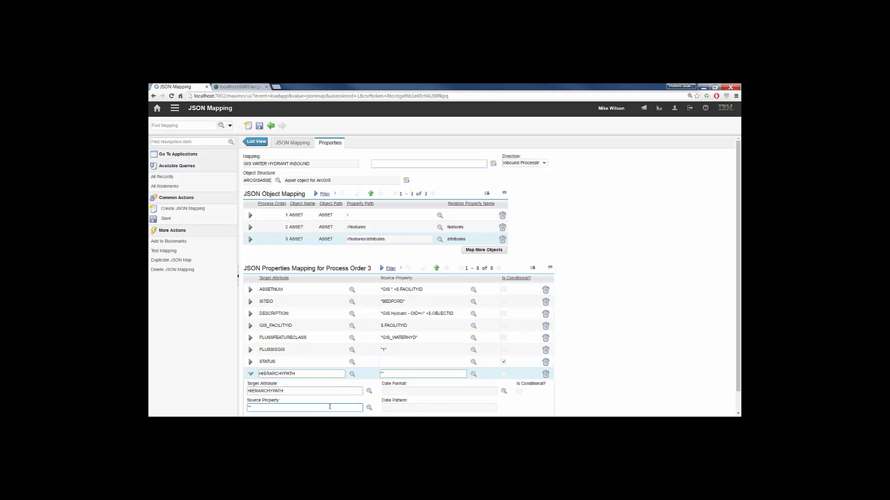
type("\"WATER_HYDRANM")
left_click(259, 125)
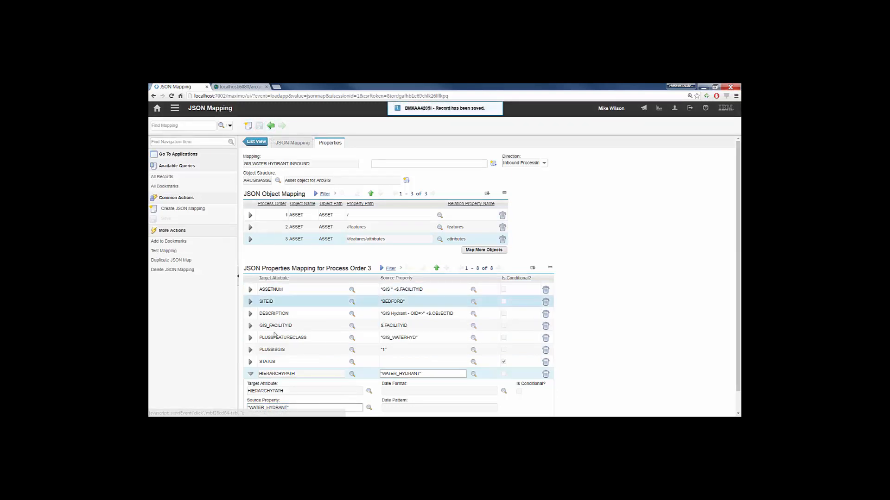
left_click(250, 375)
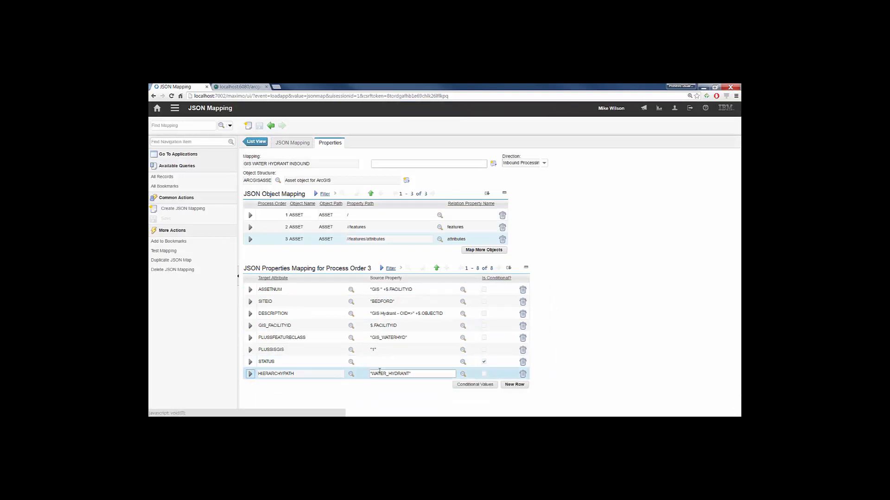
- Map the ASSETSPEC object as an additional object with the property path //features/attributes
left_click(463, 250)
left_click(384, 270)
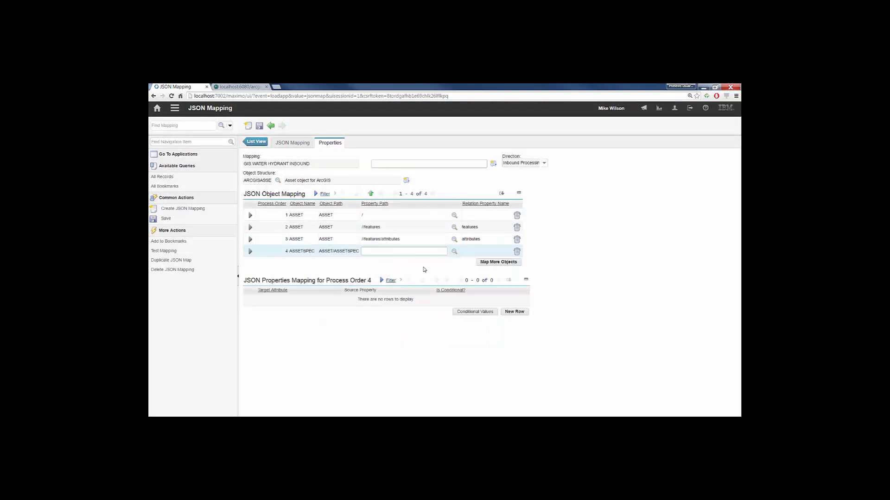
left_click(456, 251)
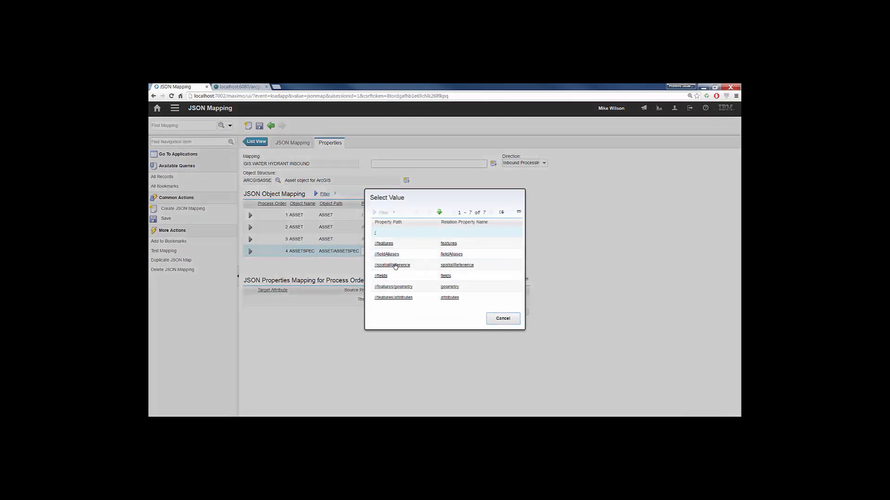
left_click(400, 298)
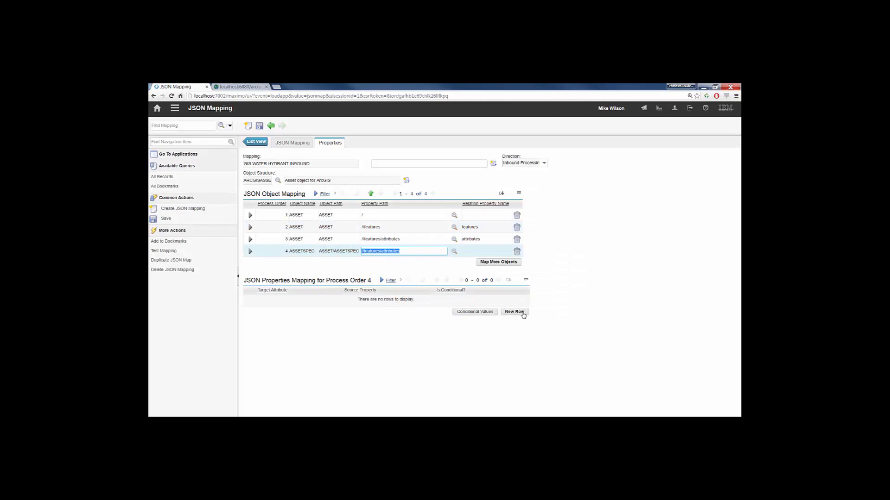
- Add a property mapping to the ASSETSPEC object with target attribute ALNVALUE and source property $.MANUFACTURER
left_click(519, 312)
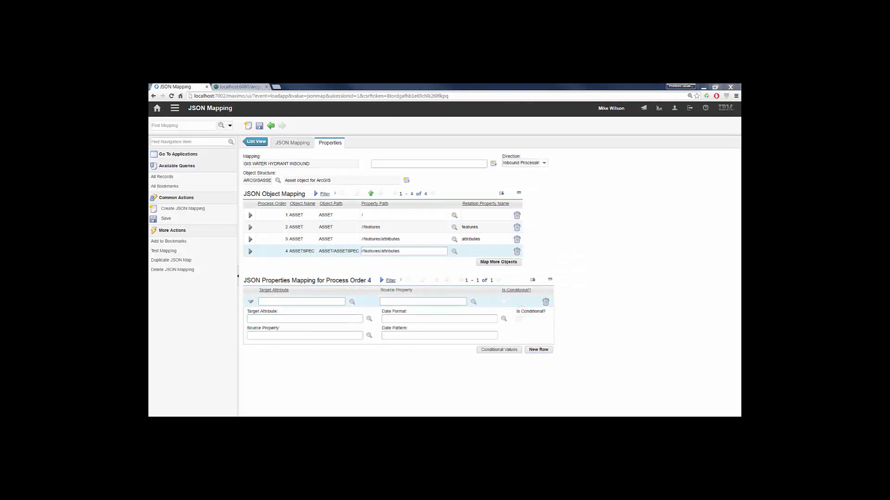
left_click(249, 319)
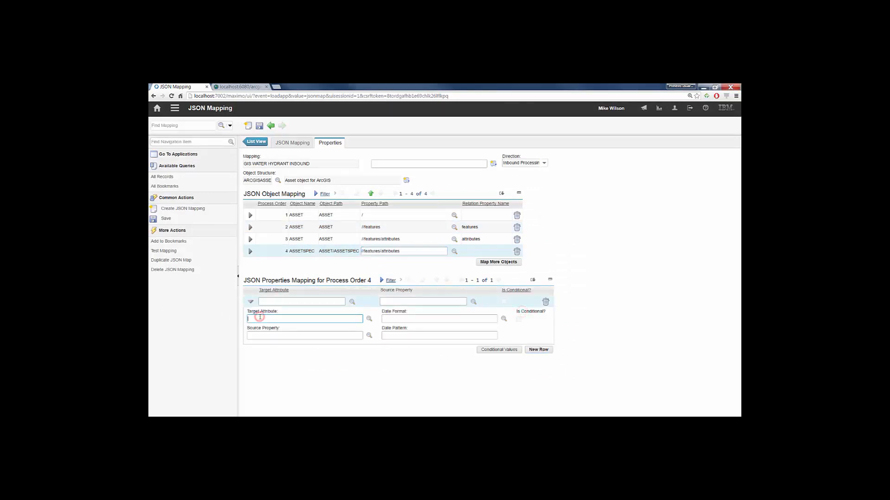
type("ALNVALUE")
key("Tab")
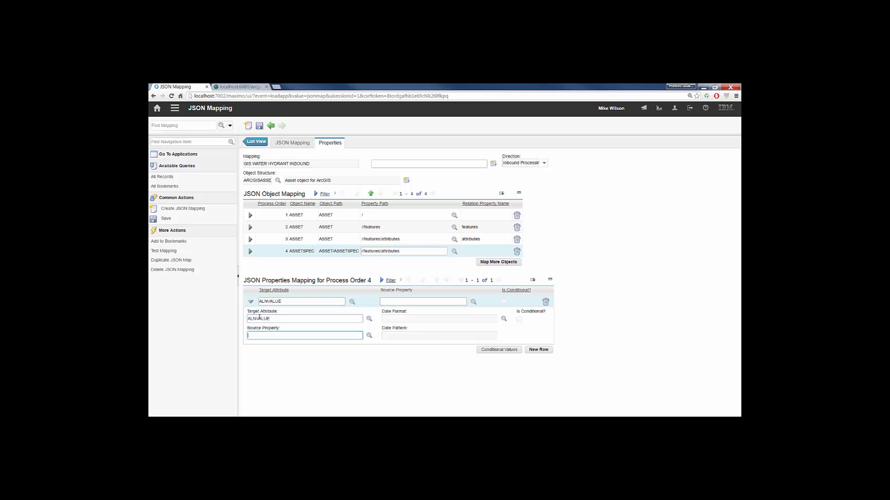
left_click(369, 336)
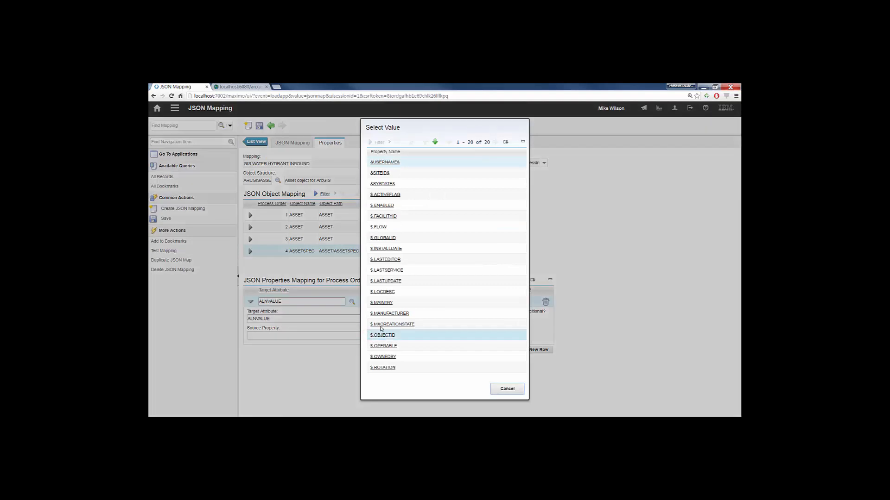
left_click(389, 314)
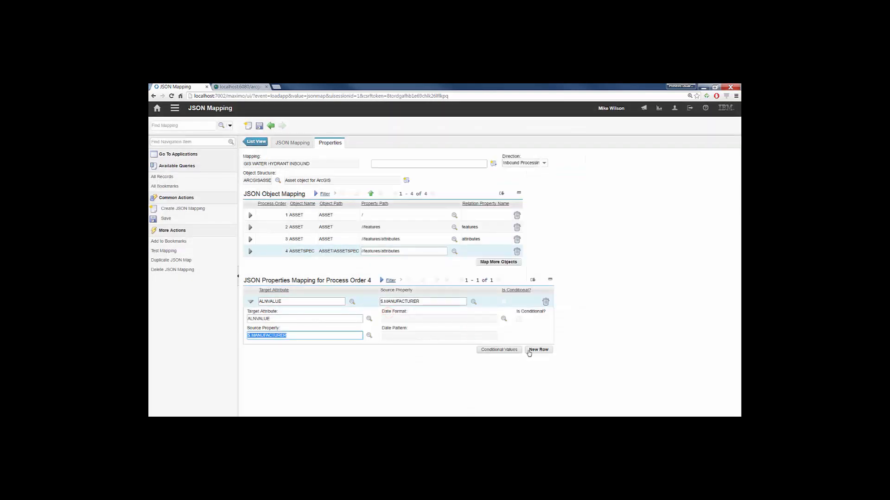
- Add a second ASSETSPEC property mapping with target attribute ASSETATTRID and source property "MANUF"
left_click(536, 350)
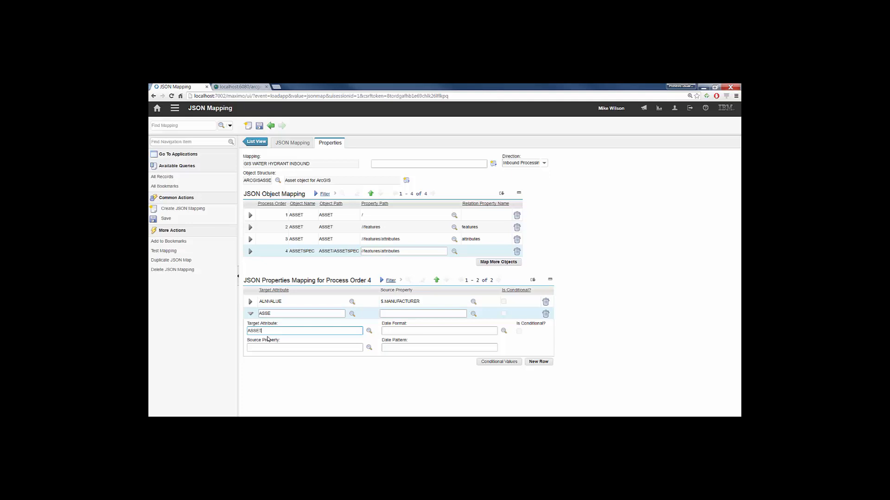
key("Tab")
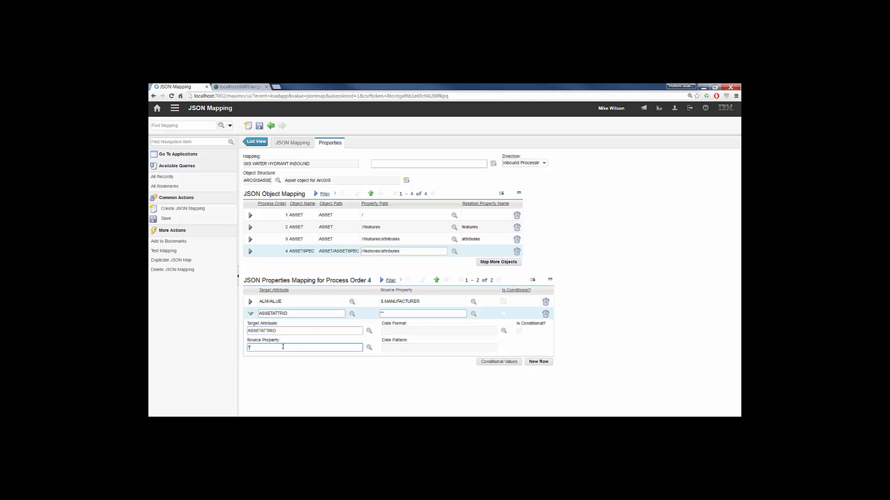
type("\"MANUF")
- Add a third ASSETSPEC property mapping with target attribute LINEARASSETSPECID and source property "0", and save the record
left_click(538, 362)
type("LINEARASSETSPECID")
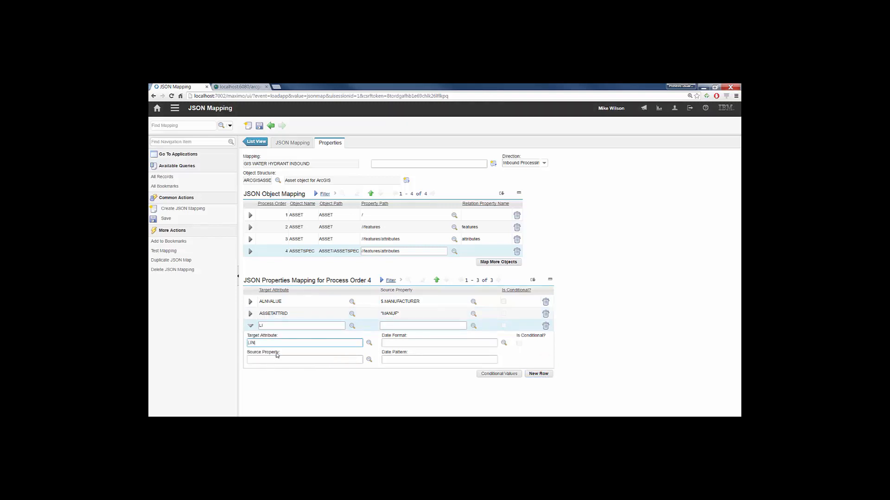
key("Tab")
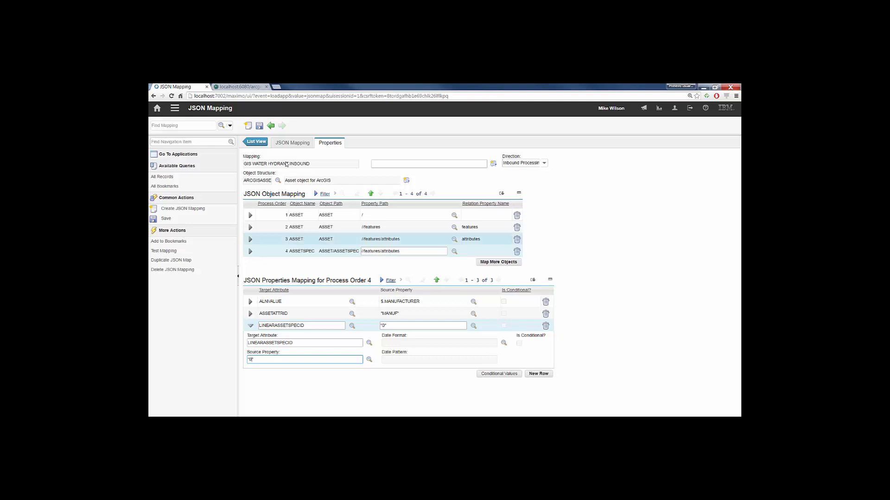
left_click(259, 126)
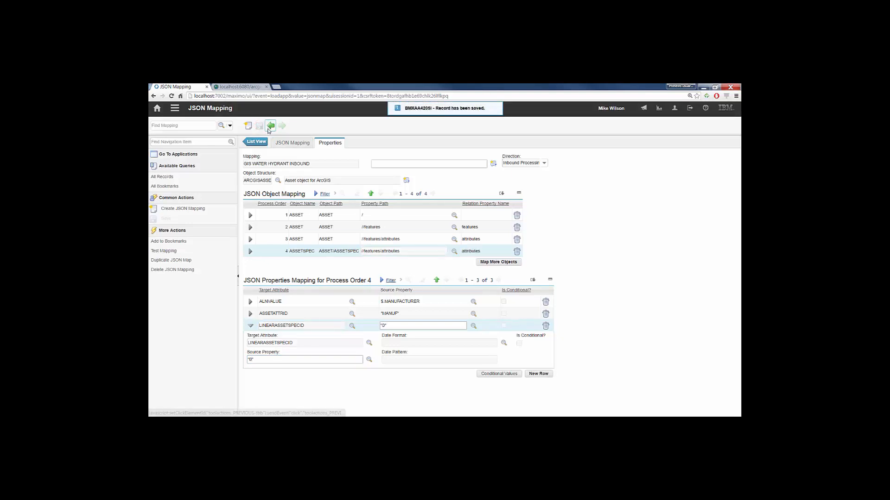
left_click(251, 325)
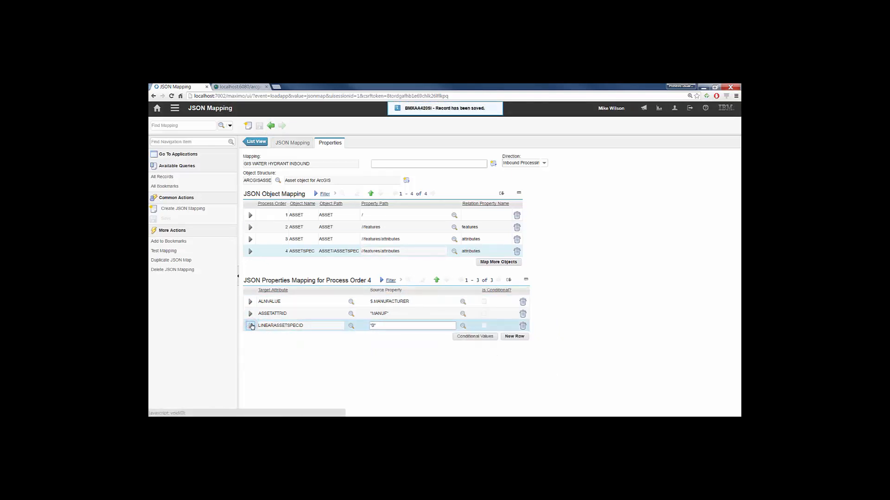
- Test the mapping and compare MANUFACTURER and ENABLED in the test input with ALNVALUE and STATUS in the output
left_click(165, 251)
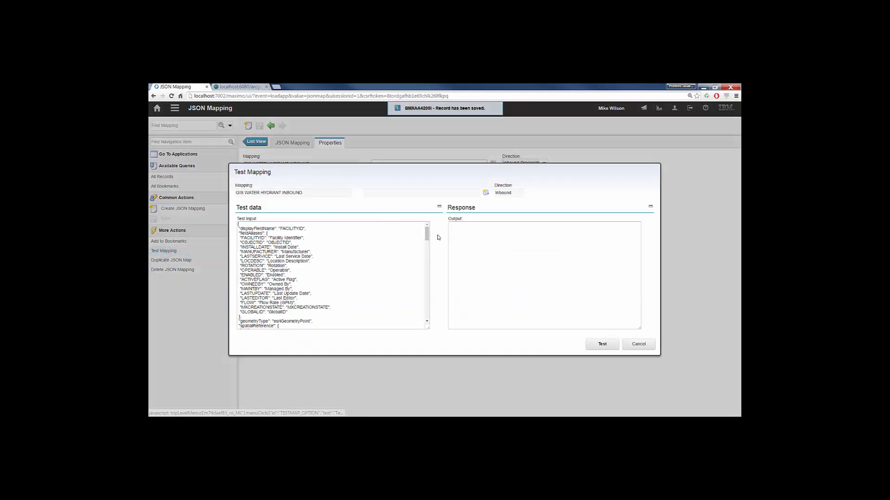
left_click(600, 344)
left_click_drag(426, 238, 429, 311)
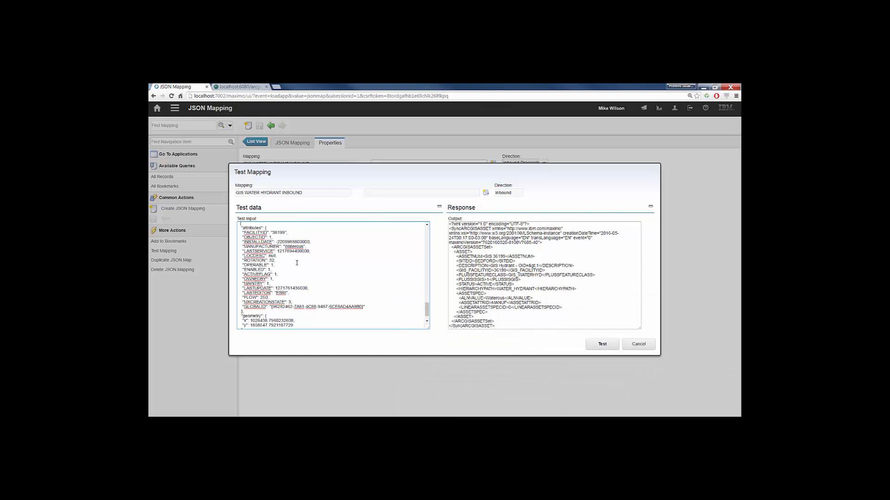
left_click_drag(246, 246, 307, 246)
left_click_drag(461, 298, 518, 295)
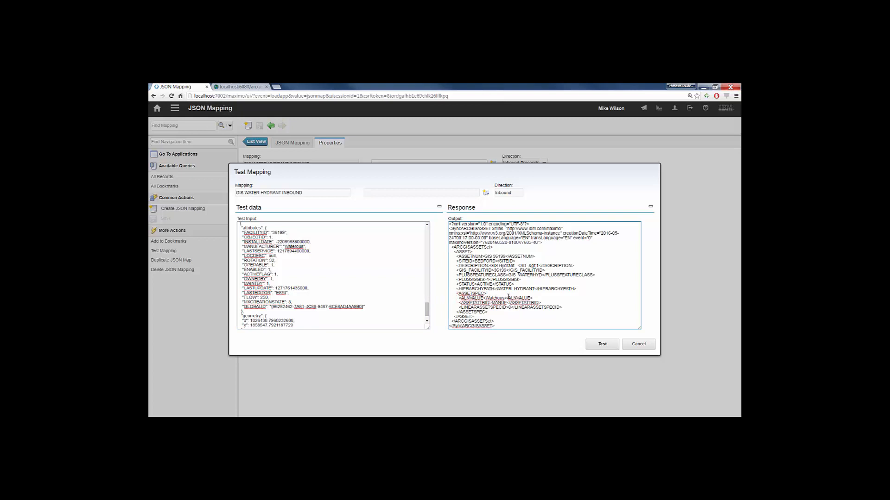
double_click(492, 298)
double_click(480, 285)
double_click(269, 269)
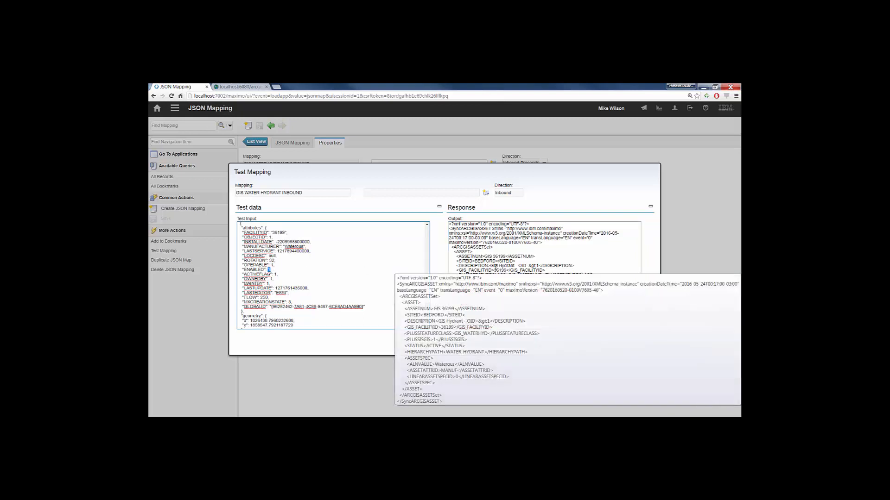
- Compare FACILITYID and OBJECTID in the test input with GIS_FACILITYID and DESCRIPTION in the output, and close the test dialog
double_click(499, 270)
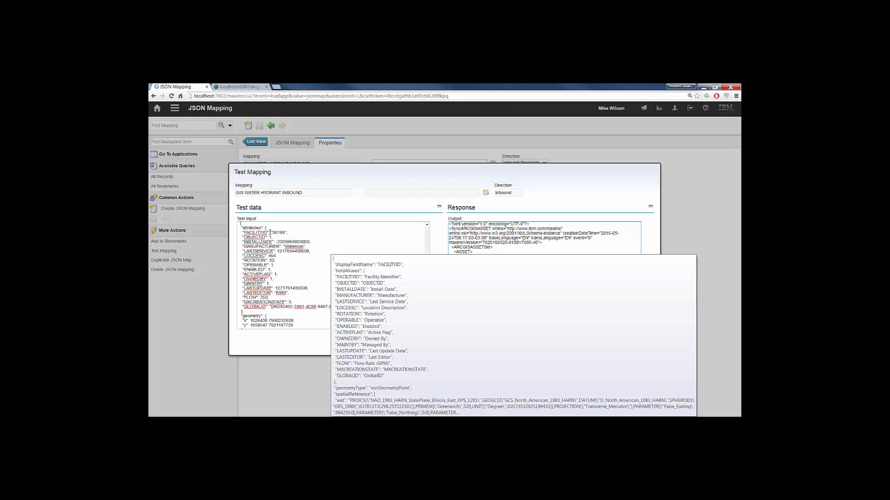
left_click_drag(287, 233, 244, 231)
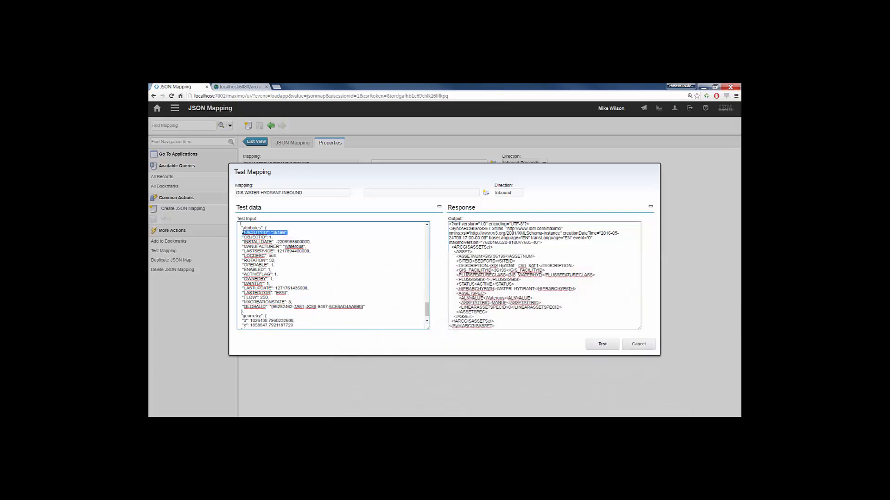
mouse_move(586, 250)
mouse_move(274, 265)
double_click(271, 237)
double_click(537, 266)
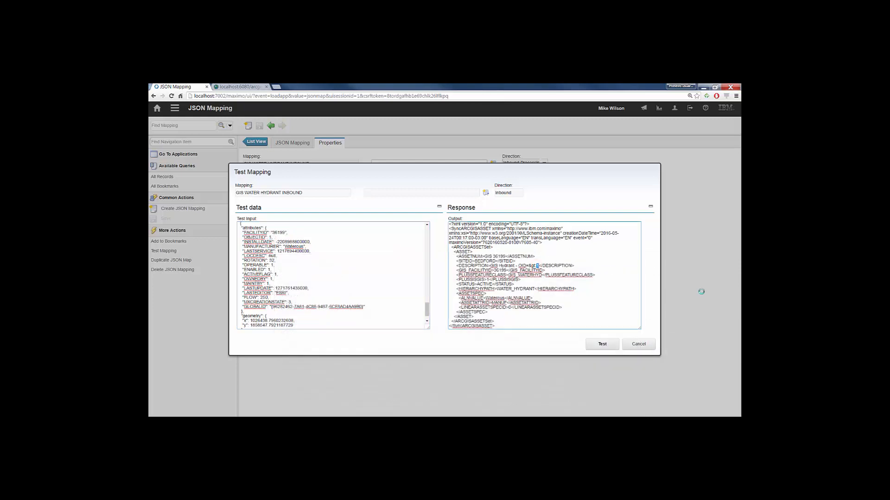
left_click(645, 345)
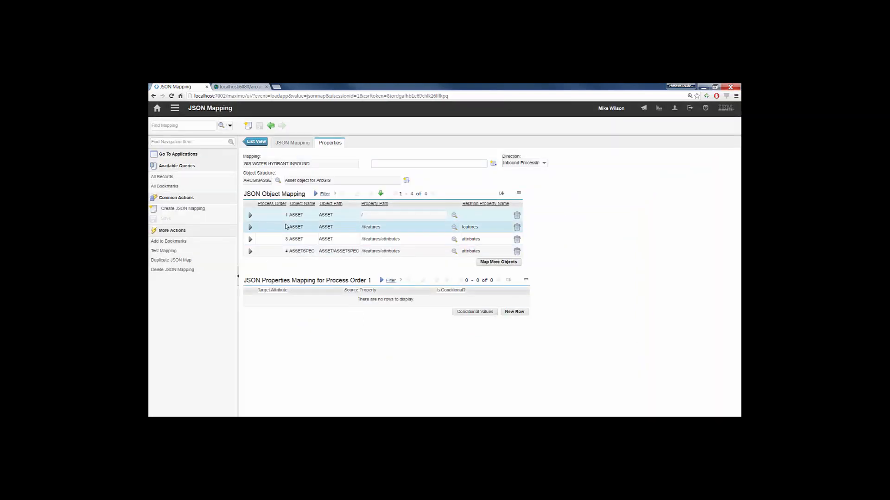
- Open the DESCRIPTION source property of the third ASSET object for editing and save the mapping record
left_click(375, 240)
left_click(451, 326)
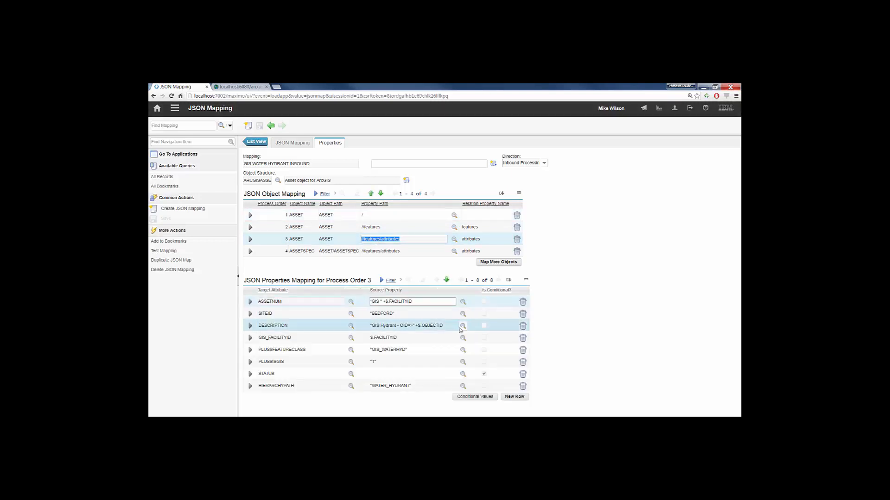
left_click(451, 327)
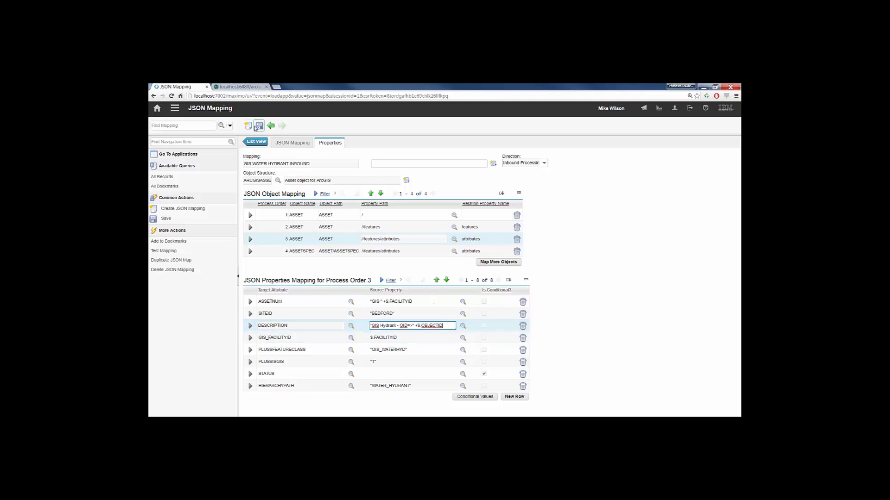
left_click(257, 126)
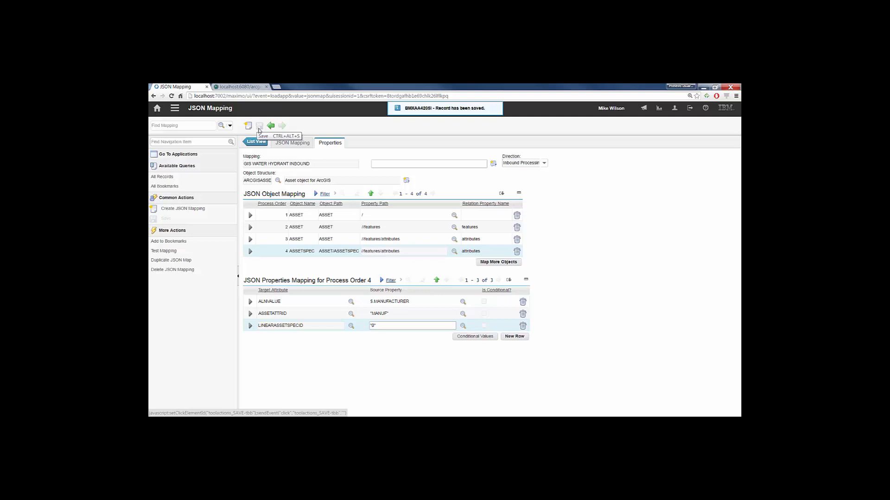
- Switch to the Map Manager application, list the maps and open the Water Network map record
left_click(175, 110)
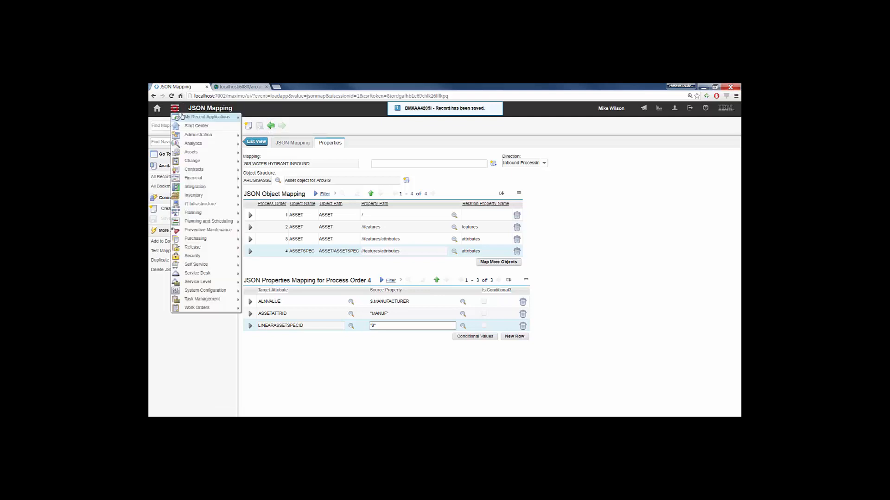
mouse_move(204, 120)
left_click(278, 126)
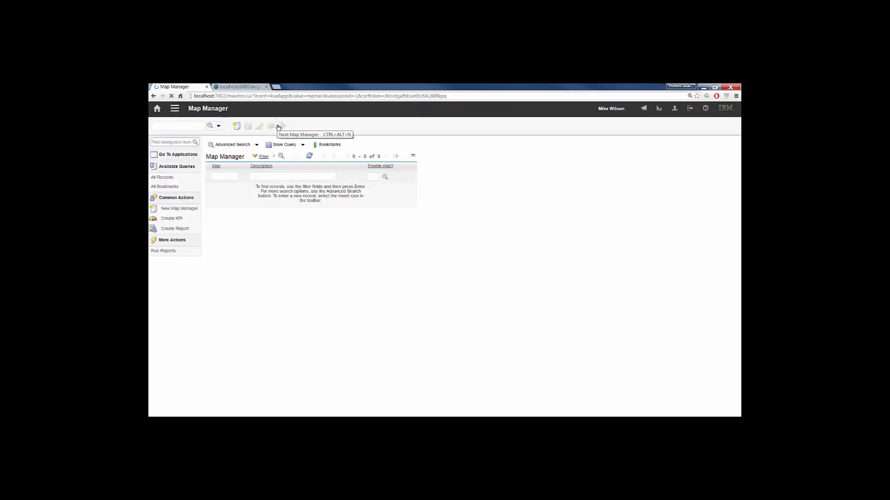
left_click(347, 155)
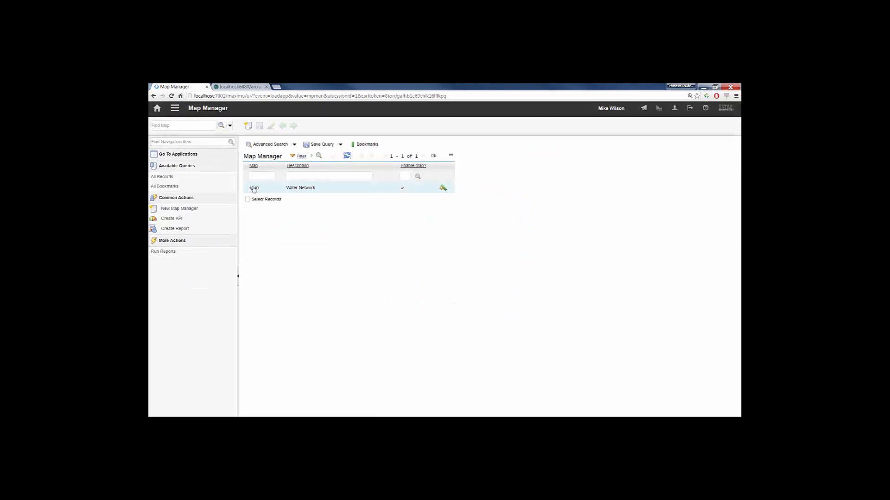
left_click(254, 188)
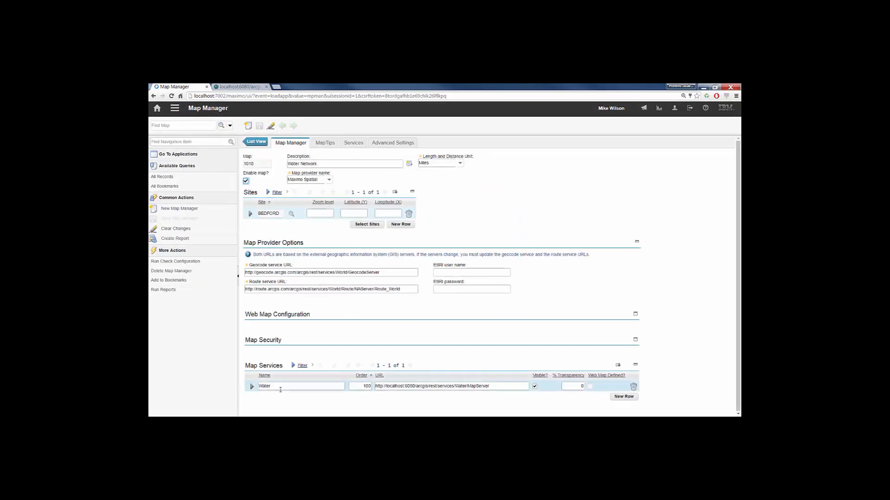
- Set the Water Hydrants layer's inbound JSON mapper to GIS WATER HYDRANT INBOUND and save the map record
left_click(252, 386)
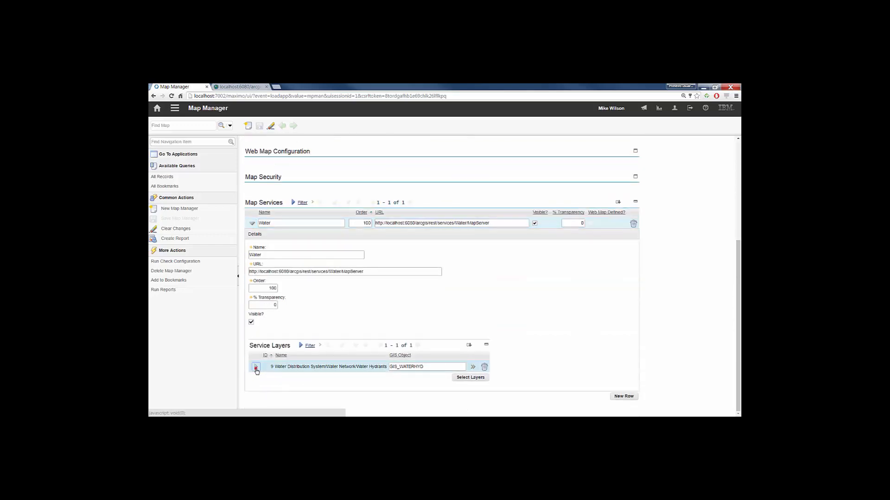
left_click(256, 367)
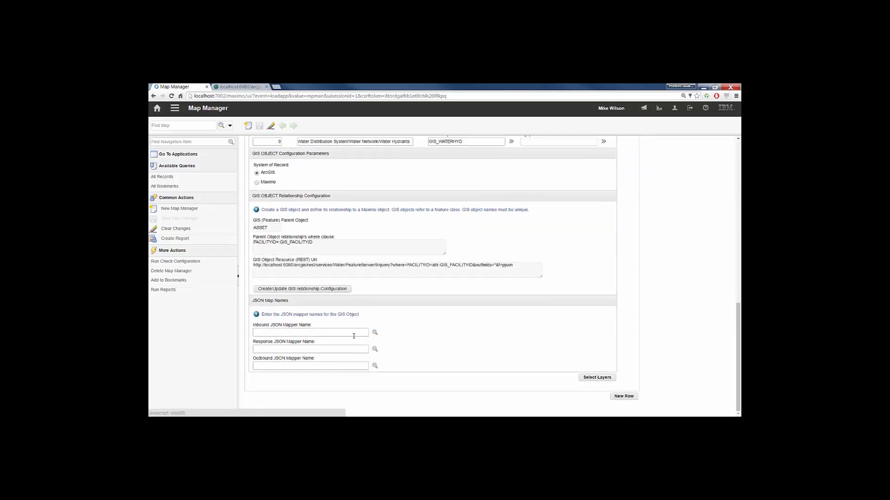
left_click(375, 332)
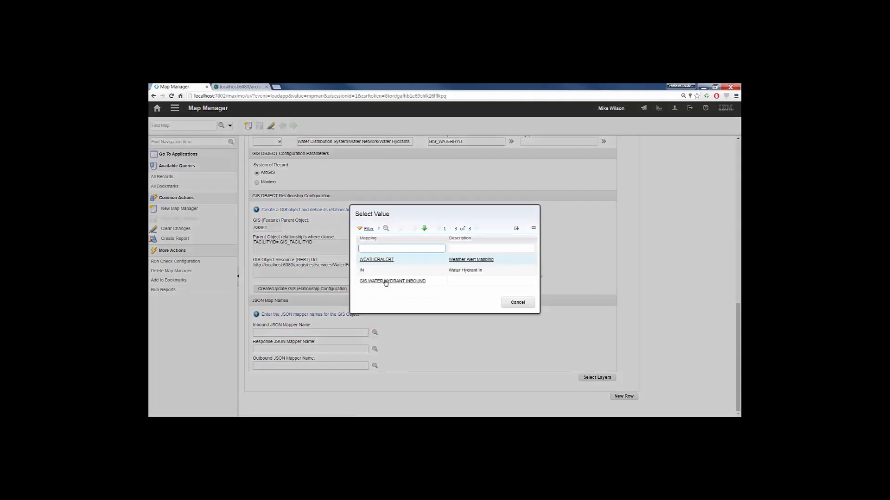
left_click(385, 282)
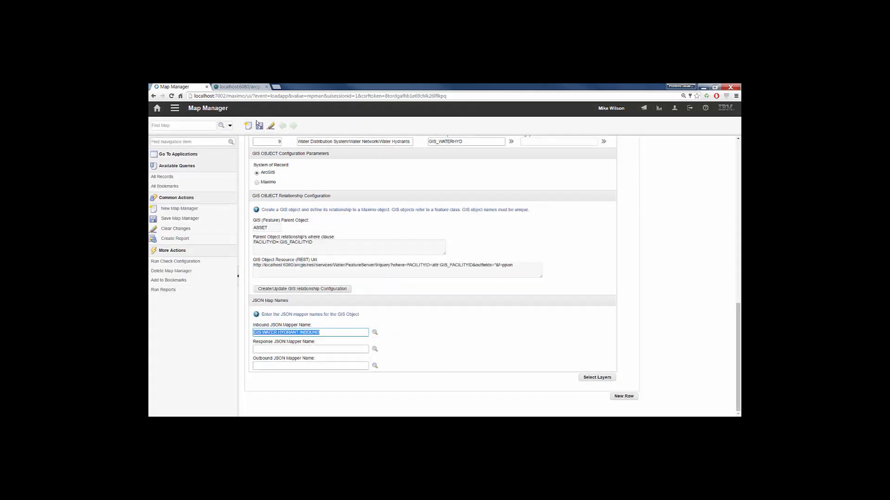
left_click(259, 126)
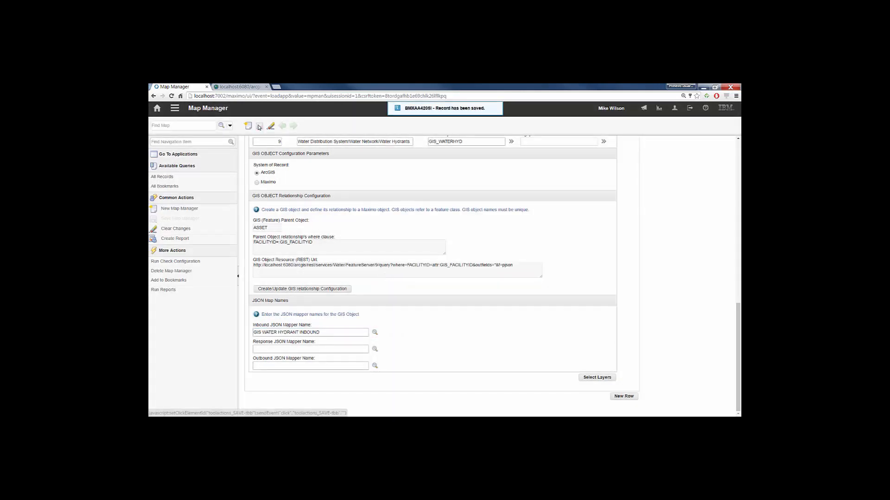
- Switch to the Cron Task Setup application, list the cron tasks sorted by name and open the ArcGIS data sync task
left_click(157, 109)
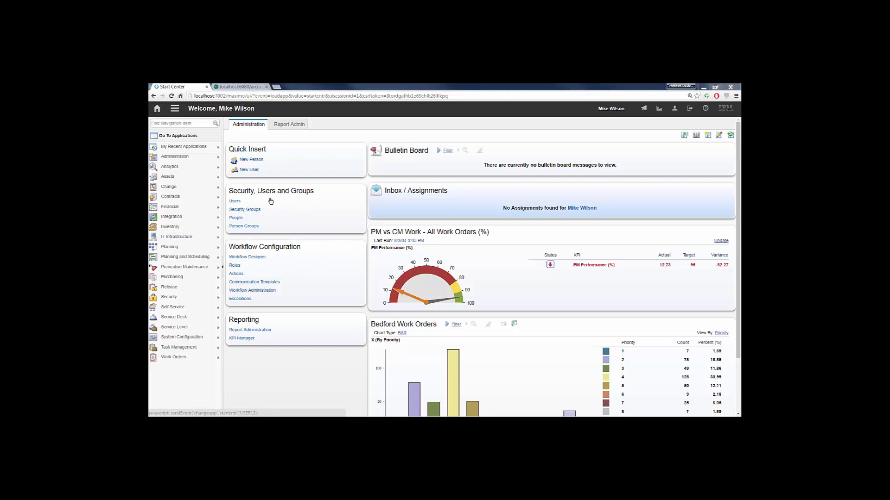
mouse_move(185, 160)
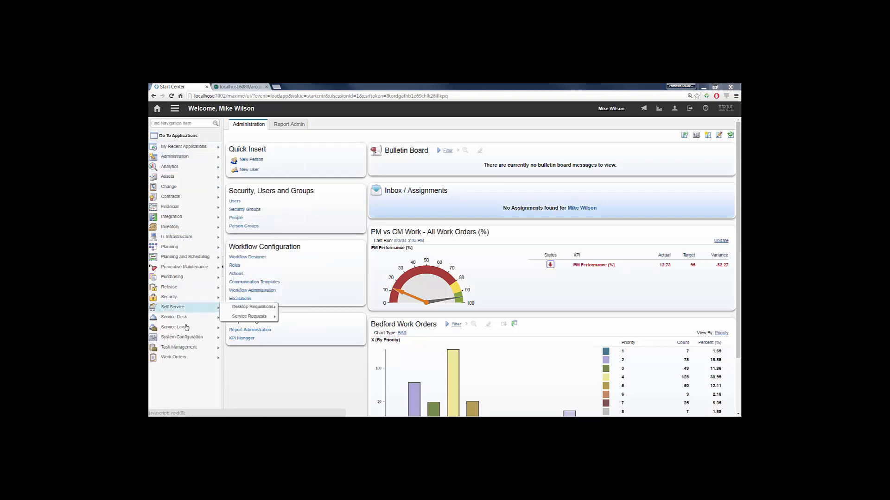
mouse_move(187, 337)
mouse_move(257, 339)
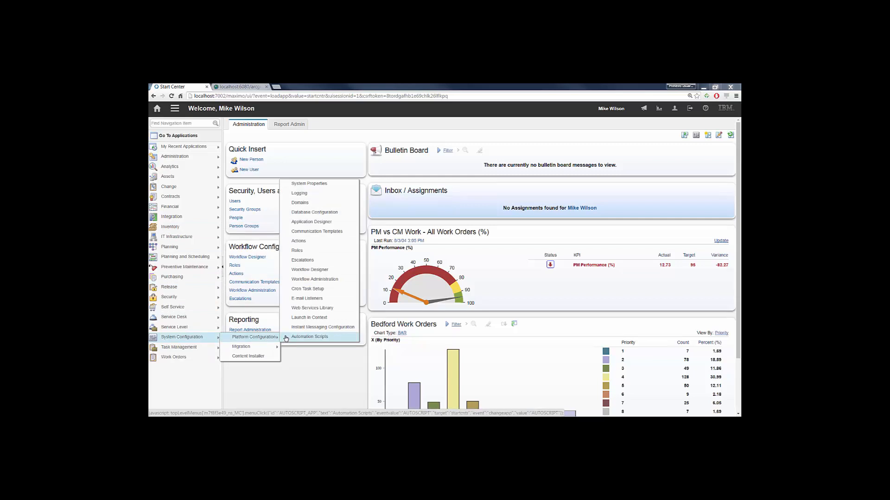
left_click(301, 290)
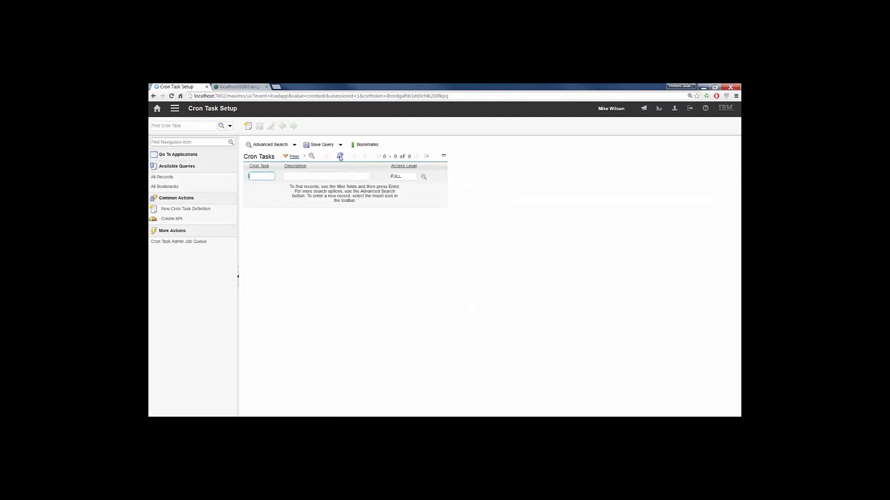
left_click(340, 156)
left_click(264, 166)
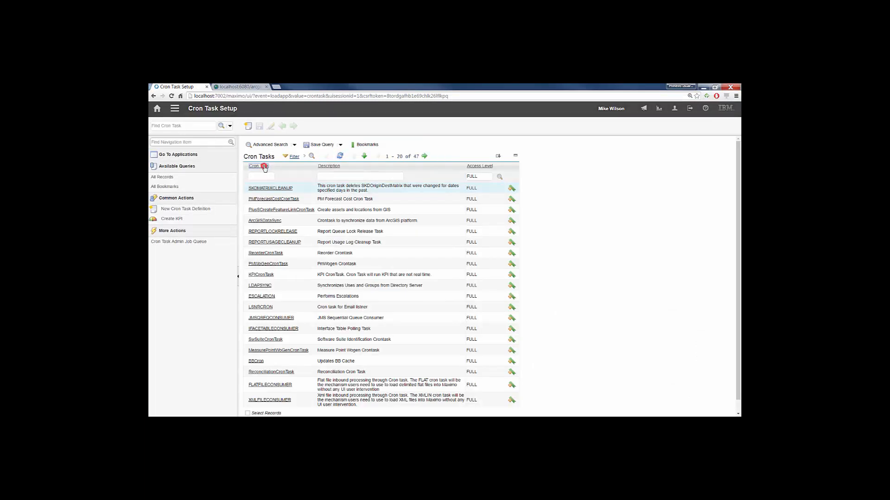
left_click(263, 199)
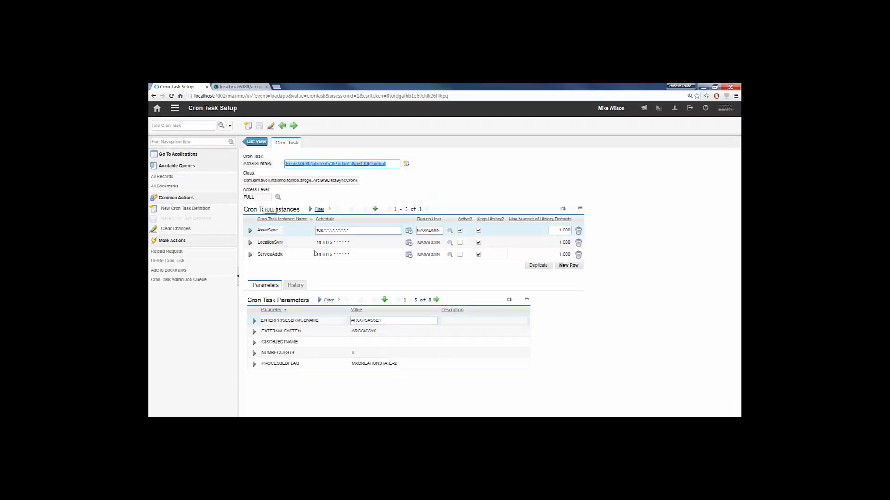
- Set the AssetSync instance's GISOBJECTNAME parameter to GIS_WATERHYD and show the remaining parameters
left_click(365, 343)
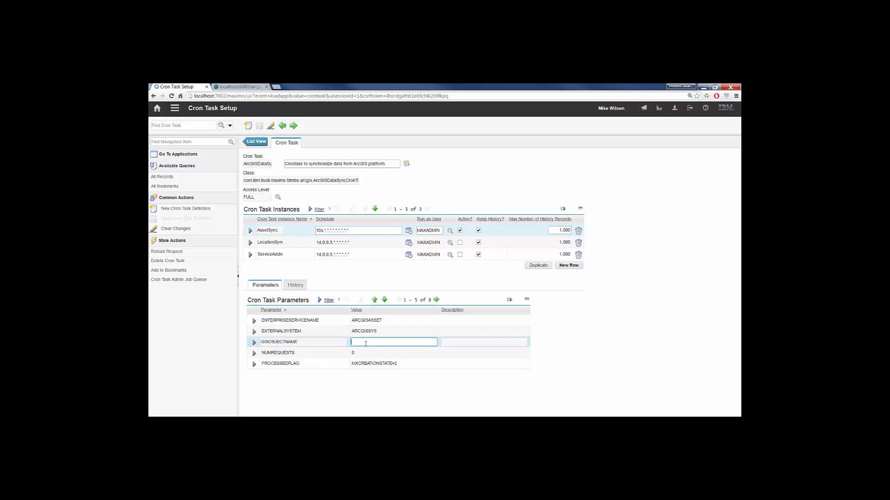
type("GISA")
type("WATERHYD")
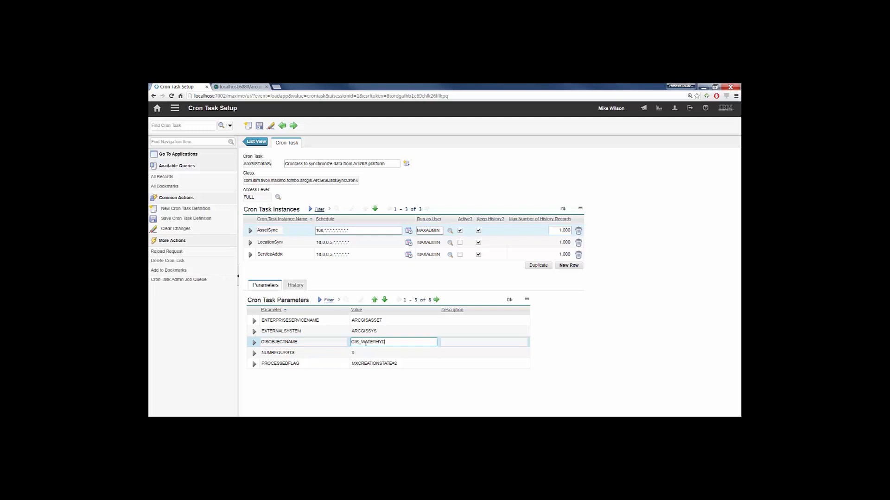
left_click(436, 300)
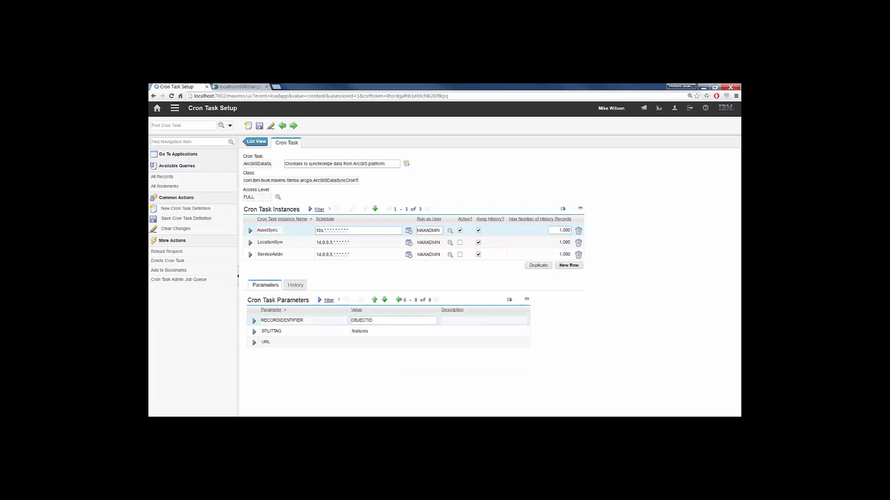
- Switch to the ArcGIS REST Services Directory and open the query form of the Water FeatureServer's Water Hydrants layer
left_click(213, 87)
left_click(298, 214)
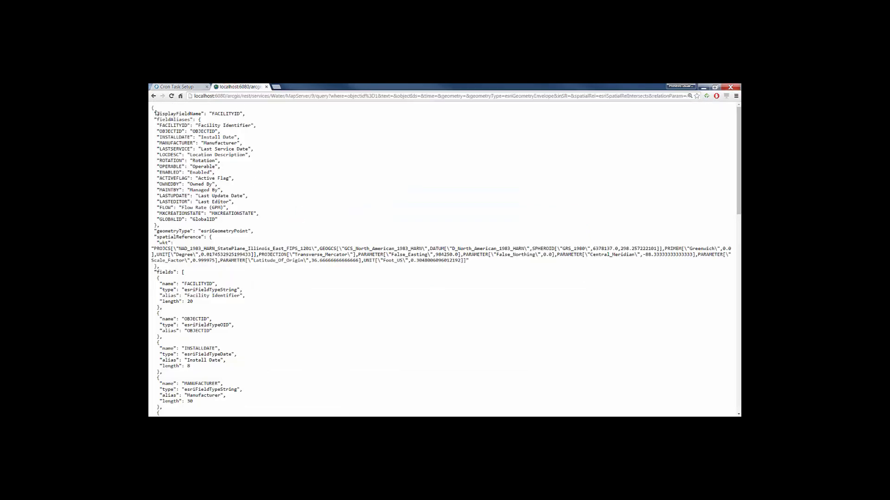
left_click(153, 96)
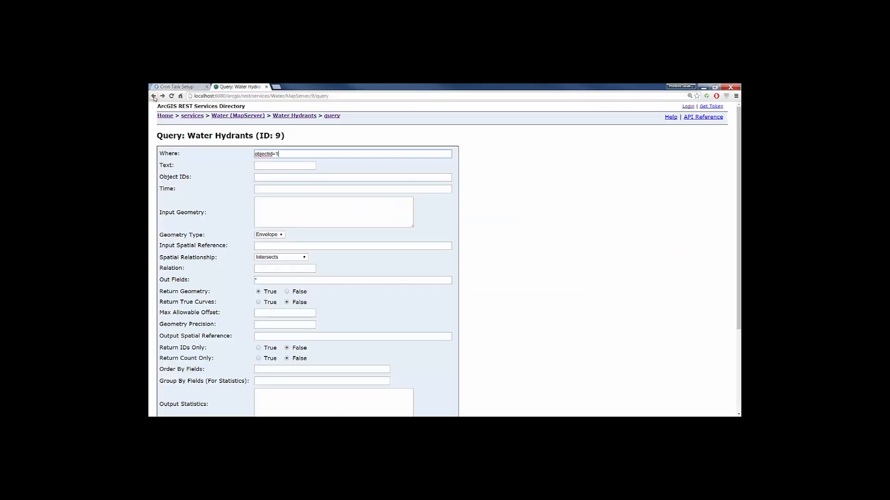
left_click(193, 119)
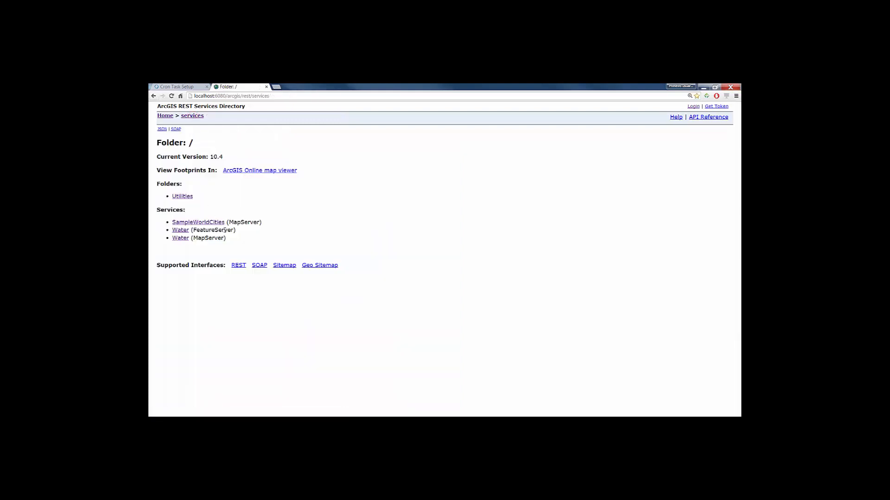
double_click(221, 230)
left_click(180, 230)
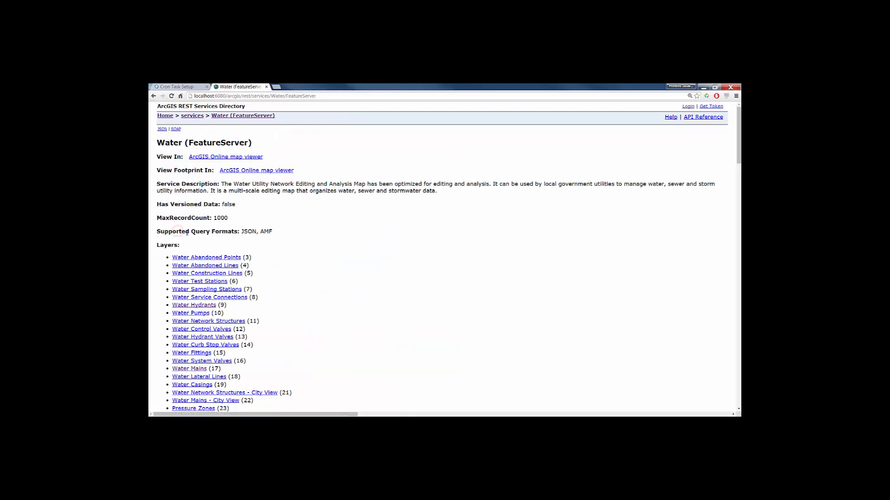
left_click(204, 305)
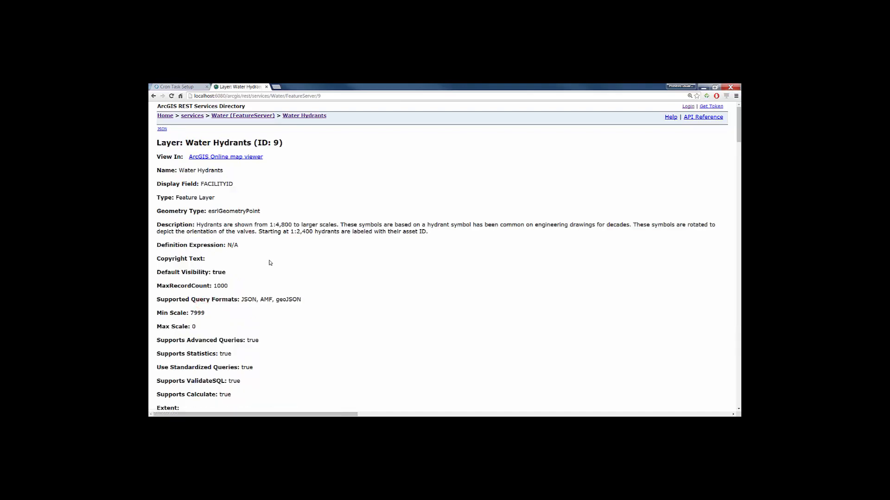
key("End")
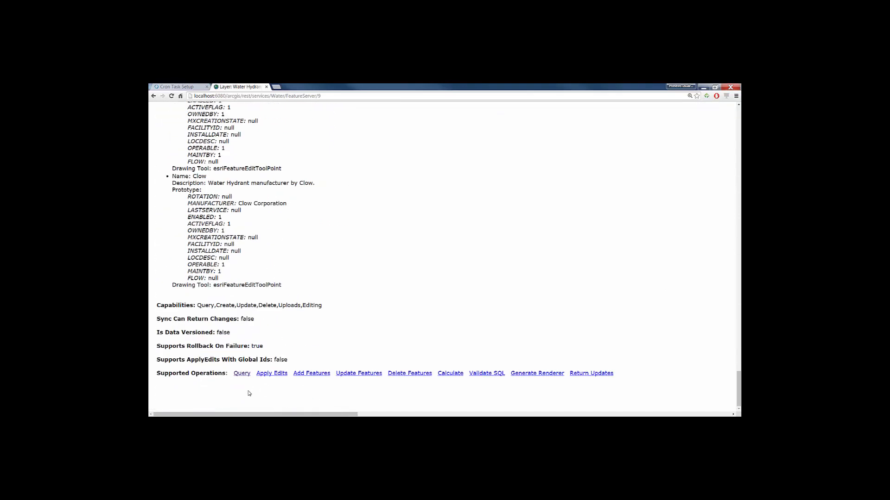
left_click(242, 374)
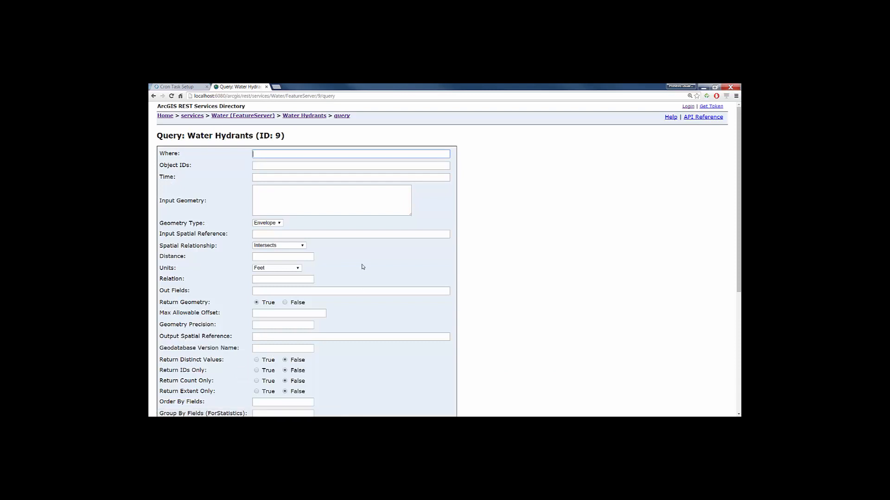
- Query the hydrants where mxcreationstate=4 with all out fields (*) and the result returned as JSON
type("mxcreationstate=")
left_click(273, 291)
type("*")
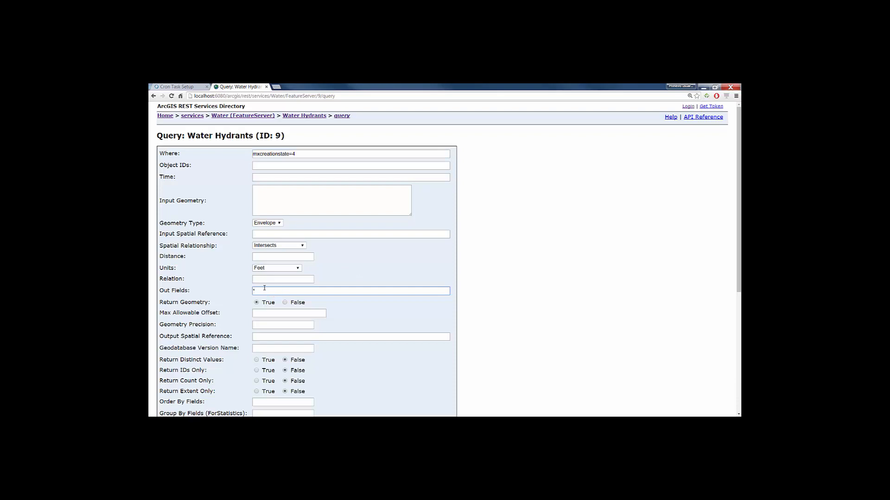
scroll(265, 288, "down", 5)
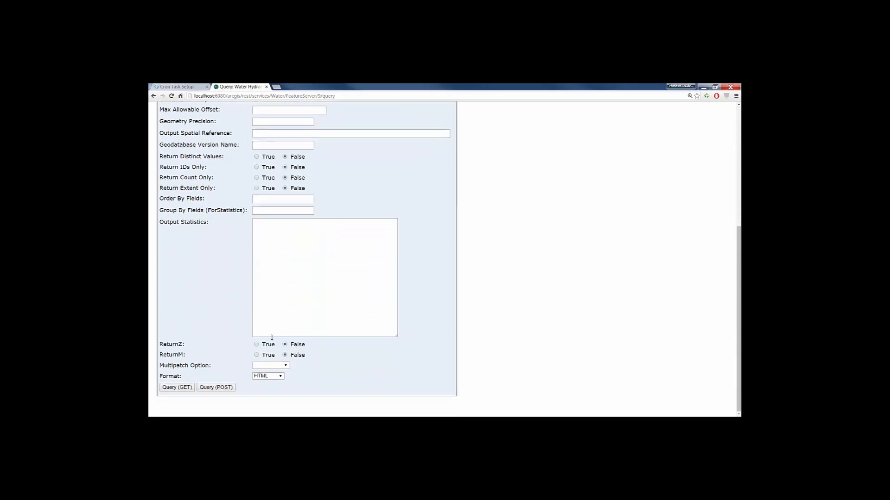
left_click(275, 378)
left_click(262, 389)
left_click(178, 388)
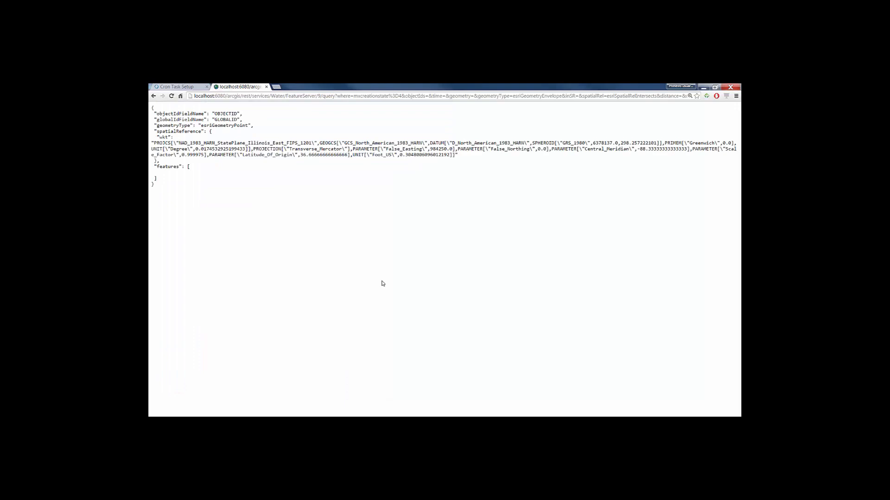
- Remove the unneeded parameters between the where clause and outFields from the query URL
left_click(404, 96)
left_click(404, 96)
key("ctrl+a")
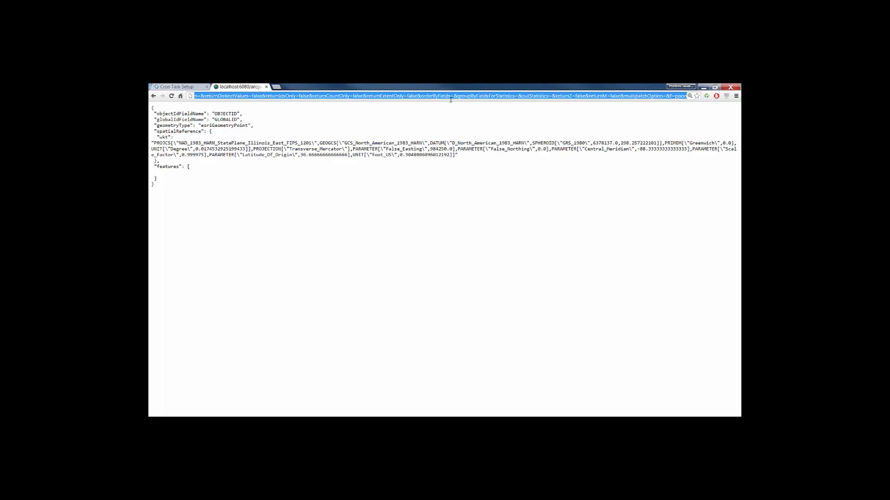
key("shift+Left")
key("shift+Left")
key("shift+Left")
key("shift+Left")
key("shift+Left")
key("shift+Left")
key("shift+Left")
key("ctrl+shift+Left")
key("ctrl+shift+Left")
key("ctrl+shift+Left")
key("ctrl+shift+Left")
key("ctrl+shift+Left")
key("ctrl+shift+Left")
key("ctrl+shift+Left")
key("ctrl+shift+Left")
key("ctrl+shift+Left")
key("ctrl+shift+Left")
key("ctrl+shift+Left")
key("ctrl+shift+Left")
key("ctrl+shift+Left")
key("ctrl+shift+Left")
key("ctrl+shift+Left")
key("ctrl+shift+Left")
key("ctrl+shift+Left")
key("ctrl+shift+Left")
key("ctrl+shift+Left")
key("ctrl+shift+Left")
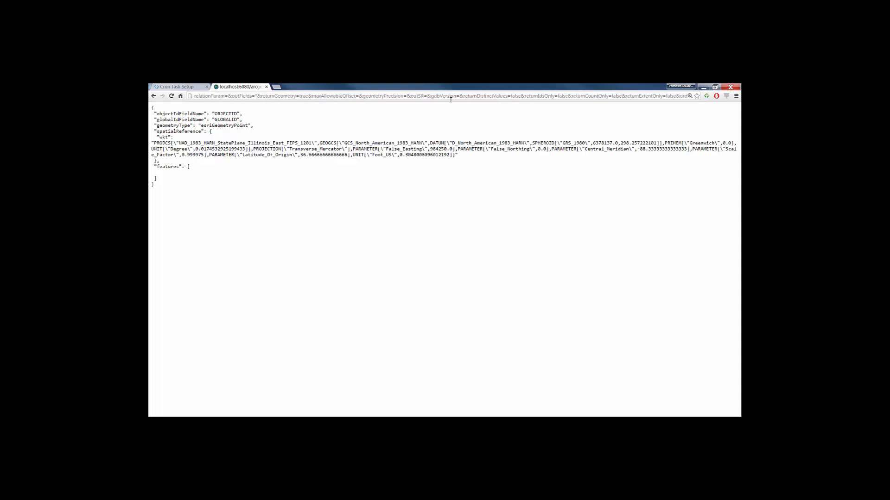
key("ctrl+shift+Left")
key("BackSpace")
key("ctrl+z")
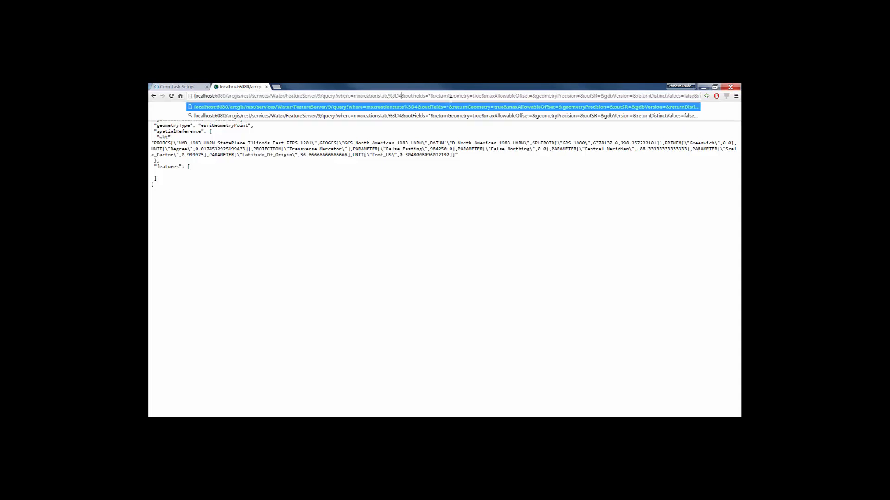
- Remove the parameters between outFields=* and f=pjson from the query URL and load the shortened address
key("ctrl+a")
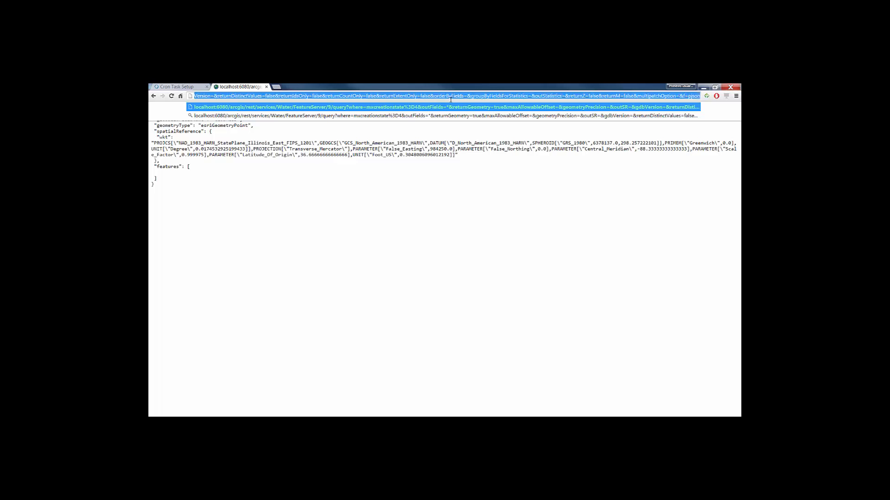
key("shift+Left")
key("shift+Left")
key("shift+Left")
key("shift+Left")
key("shift+Left")
key("BackSpace")
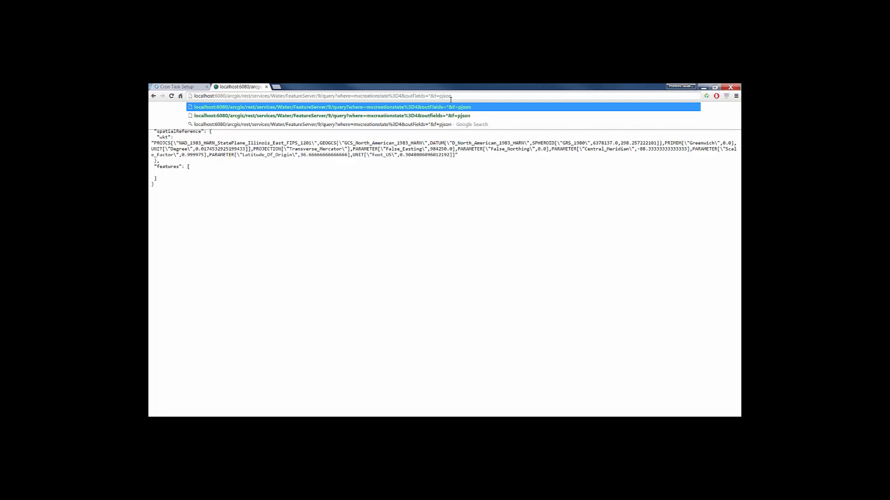
key("Return")
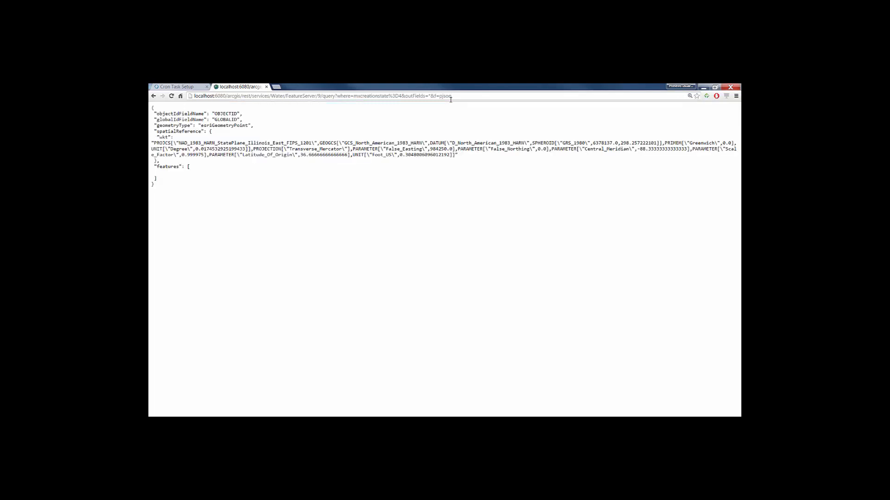
- Replace the encoded %3D in the URL's where clause with = so it reads mxcreationstate=4, and reload the query
left_click(390, 97)
left_click_drag(389, 97, 394, 96)
key("Delete")
key("Delete")
key("Delete")
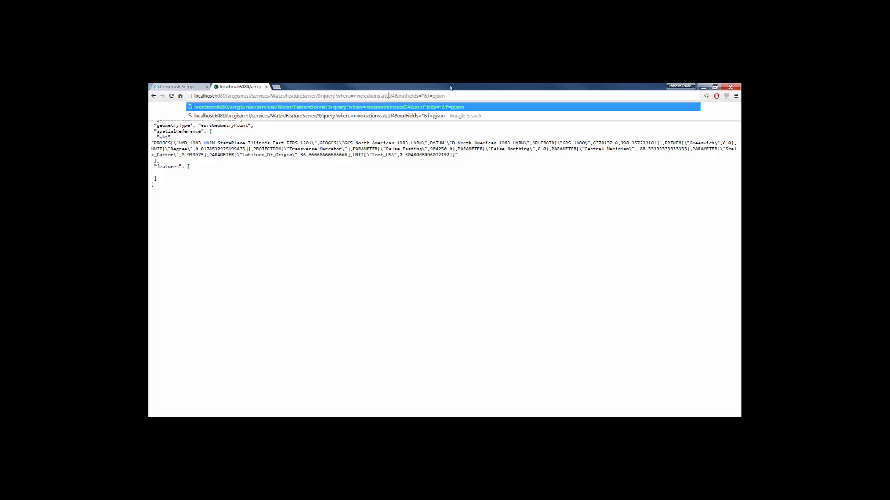
type("=")
key("Return")
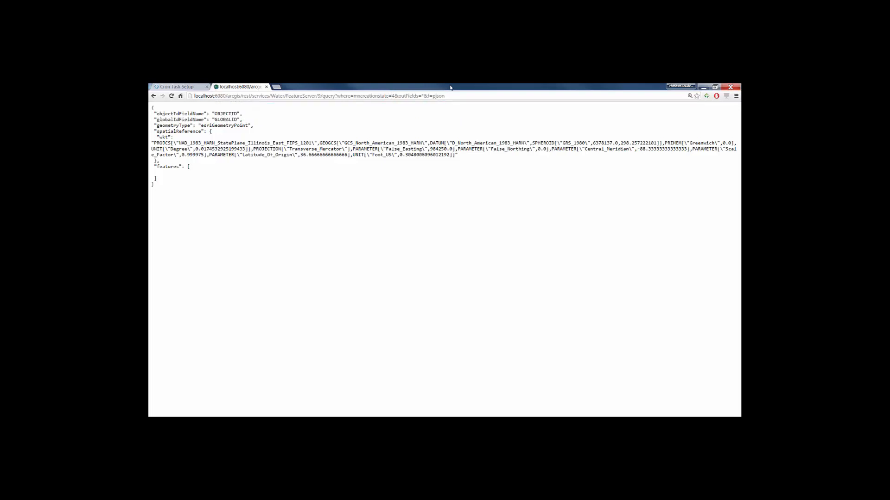
- Copy the shortened hydrant query URL into the AssetSync cron task's URL parameter in Maximo and save the record
left_click(445, 95)
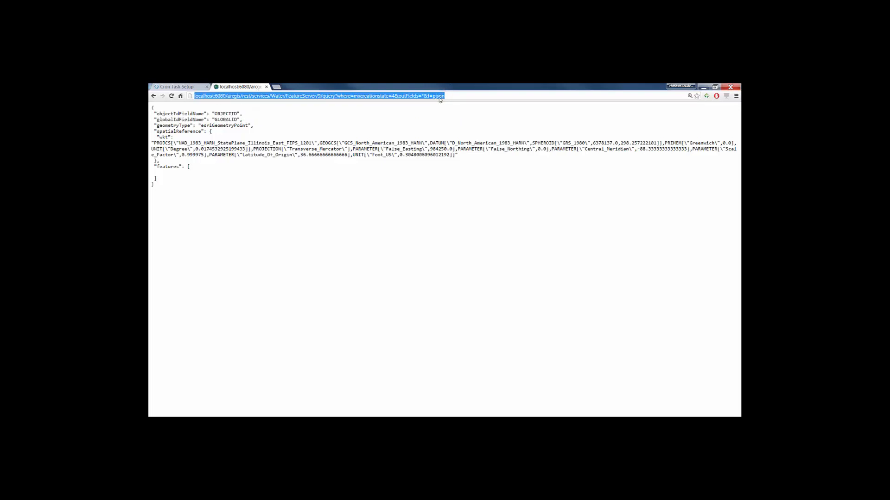
right_click(428, 93)
left_click(448, 122)
left_click(179, 86)
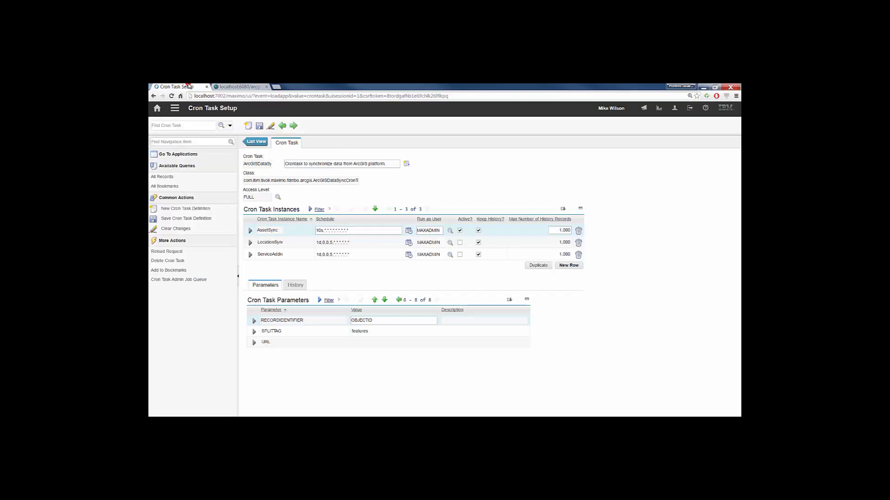
left_click(377, 340)
right_click(378, 341)
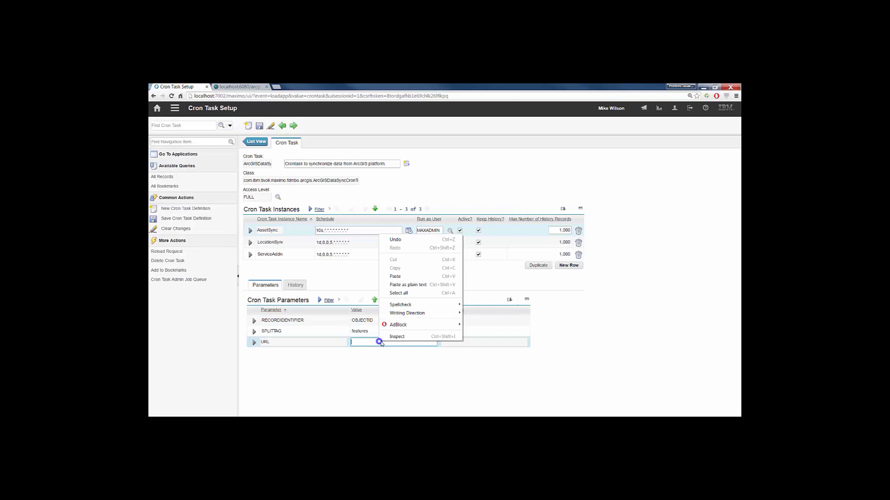
left_click(410, 277)
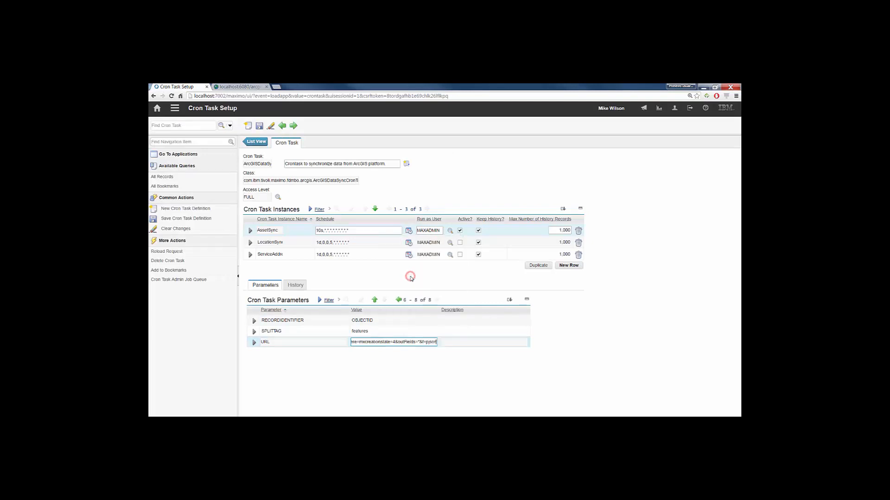
left_click(259, 125)
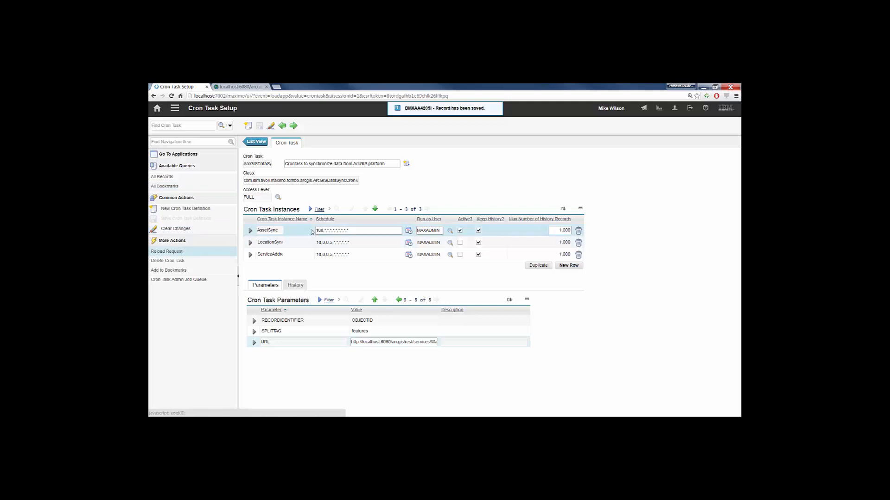
- Submit a reload request for the AssetSync cron task instance
mouse_move(331, 232)
left_mouse_down()
mouse_move(320, 230)
mouse_move(331, 240)
left_mouse_up()
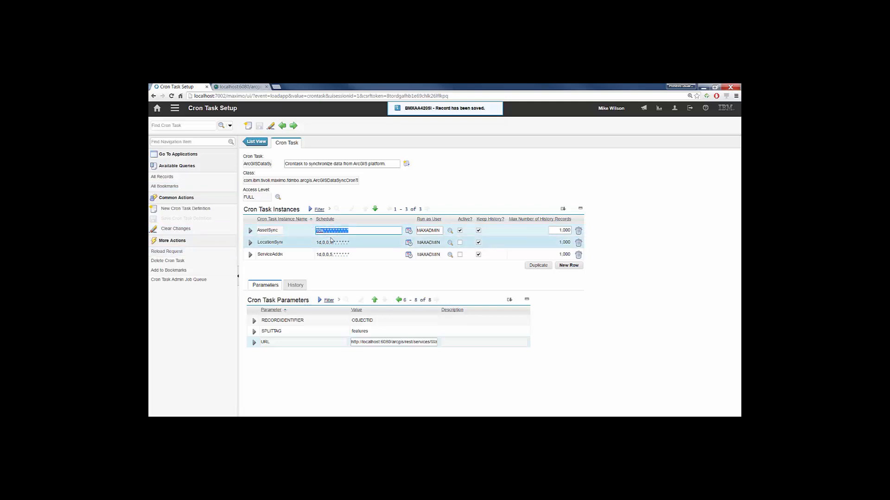
left_click(176, 251)
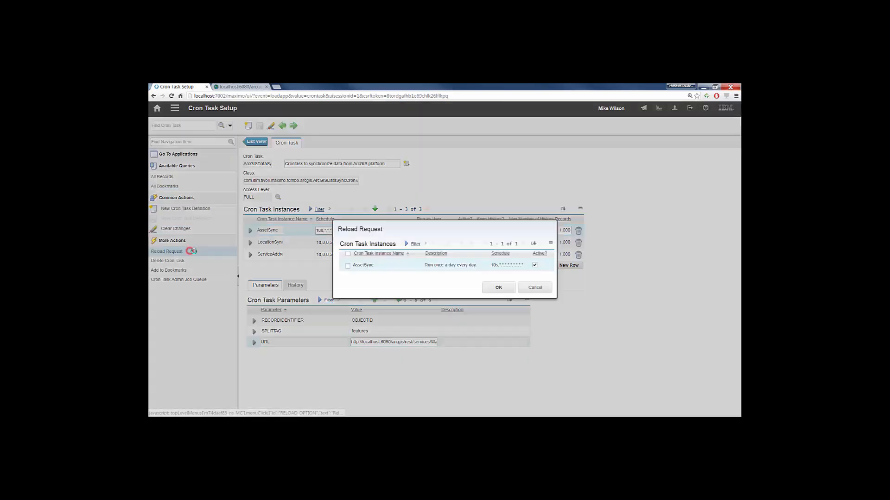
left_click(348, 254)
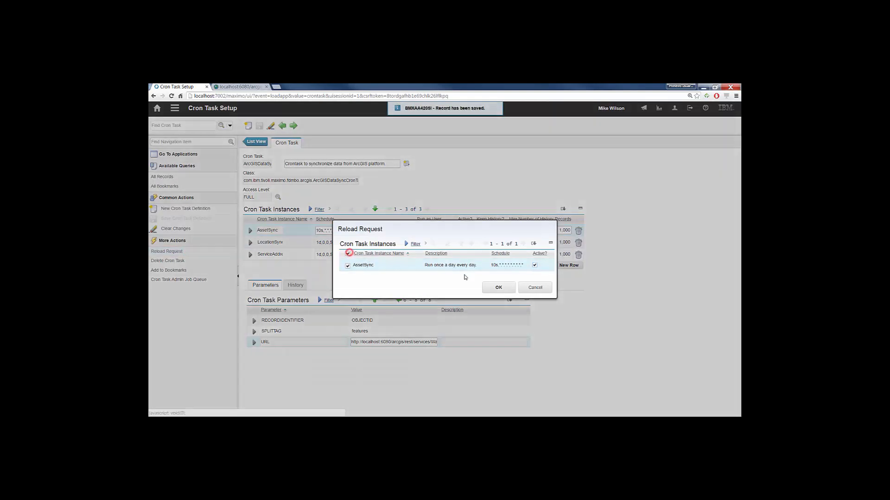
left_click(500, 287)
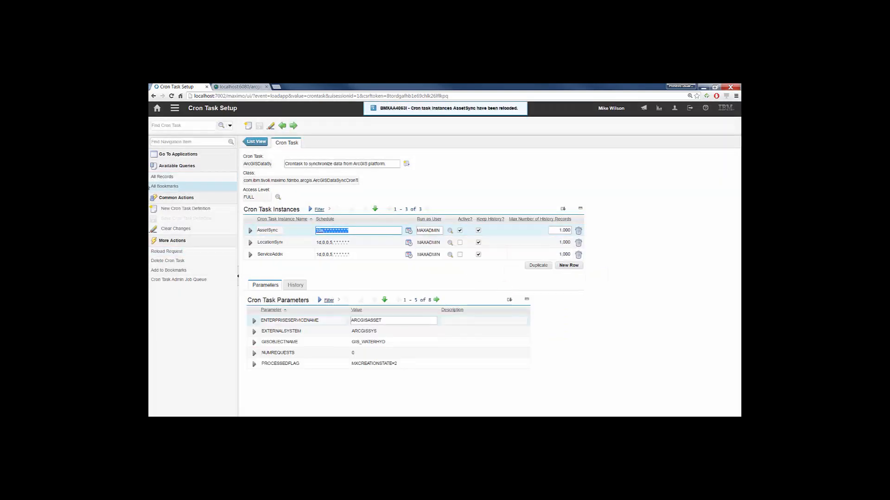
- Switch to ArcMap, close the Identify results and locate the water main crossing the Cress Creek Country Club
key("alt+Tab")
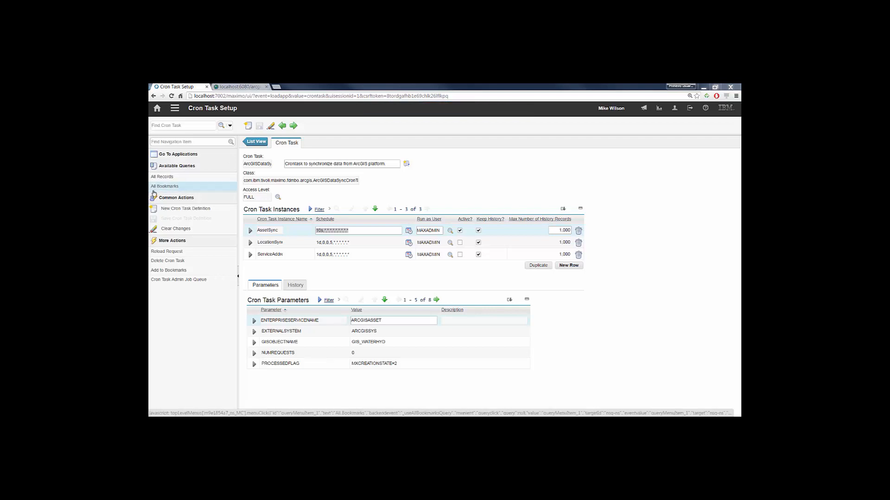
key("alt+Tab")
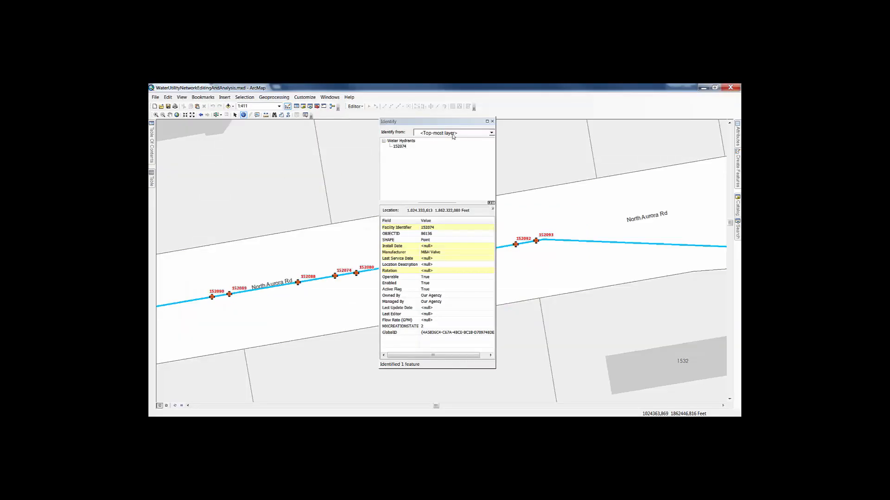
left_click(493, 121)
left_click(163, 115)
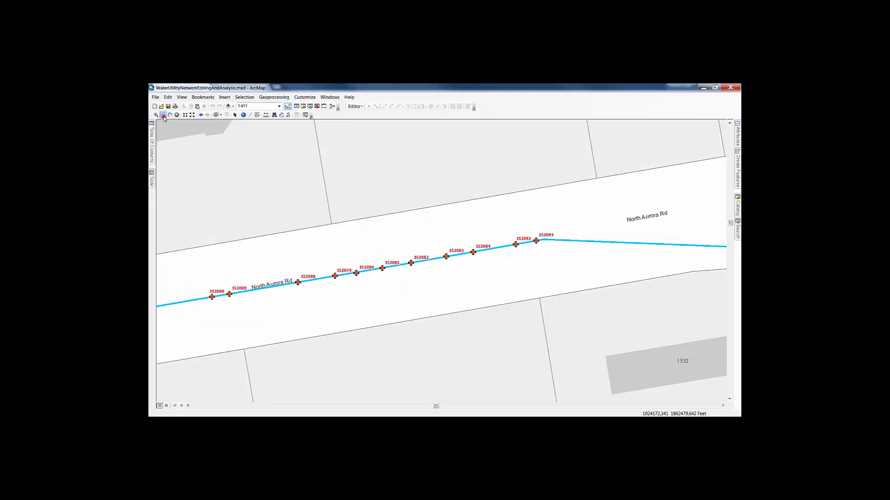
left_click(308, 260)
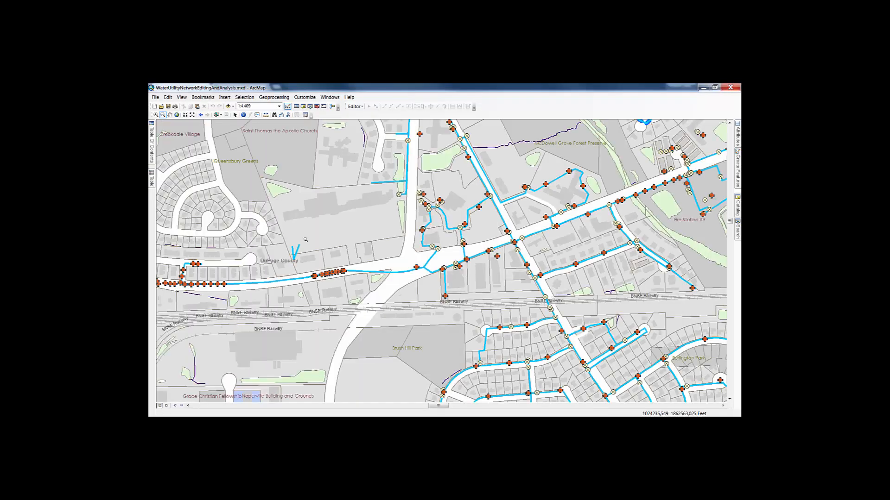
left_click(170, 115)
left_click_drag(319, 274, 496, 271)
left_click_drag(566, 265, 253, 379)
left_click_drag(526, 240, 452, 358)
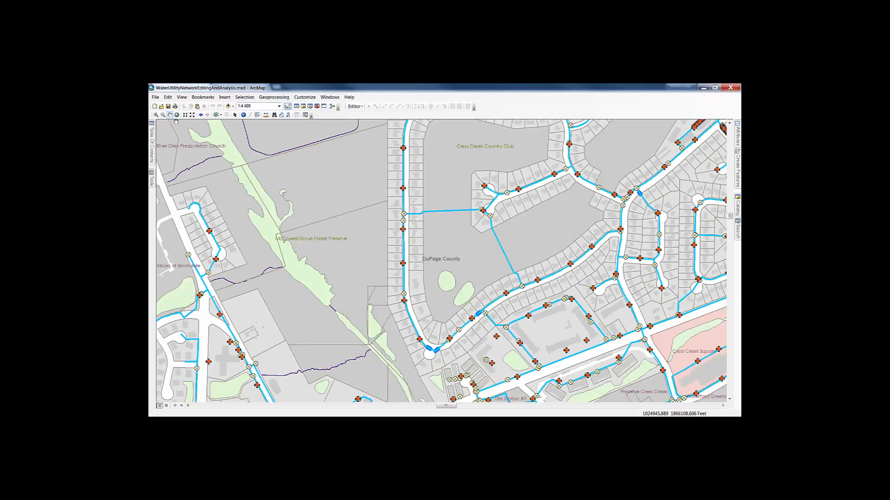
left_click(156, 115)
left_click_drag(480, 210, 544, 300)
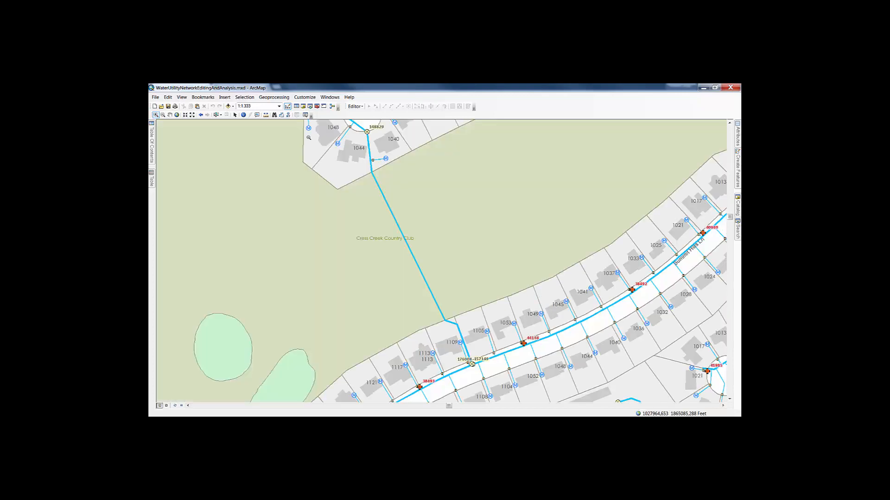
- Identify the water main crossing the Cress Creek Country Club to check its attributes, and close the results
left_click(244, 115)
left_click(384, 224)
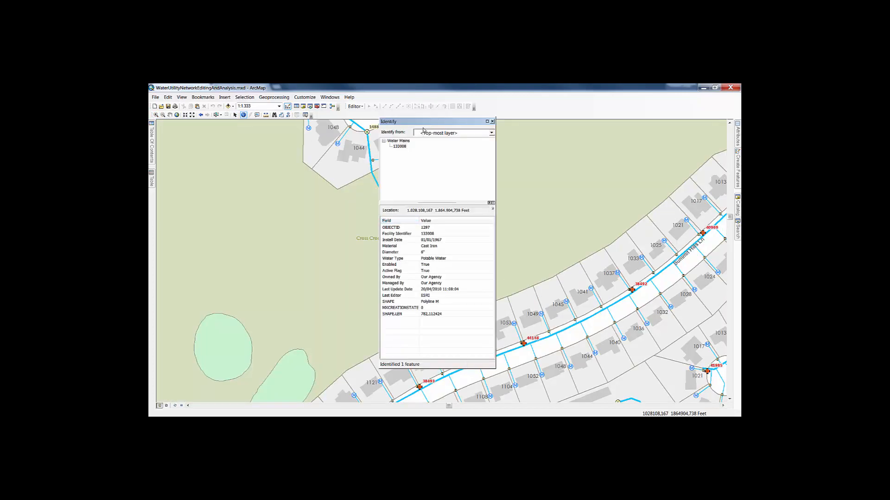
left_click_drag(423, 122, 583, 147)
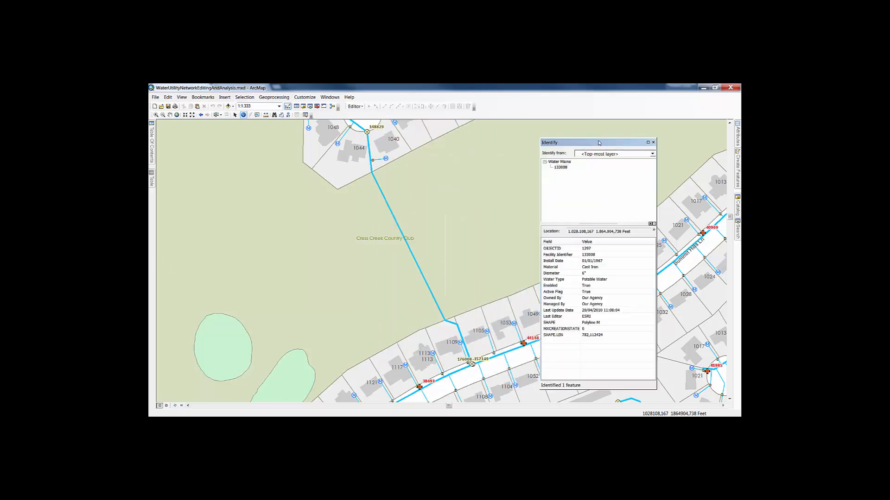
left_click(653, 143)
- Start an edit session and select the water main crossing the Cress Creek Country Club
left_click(355, 106)
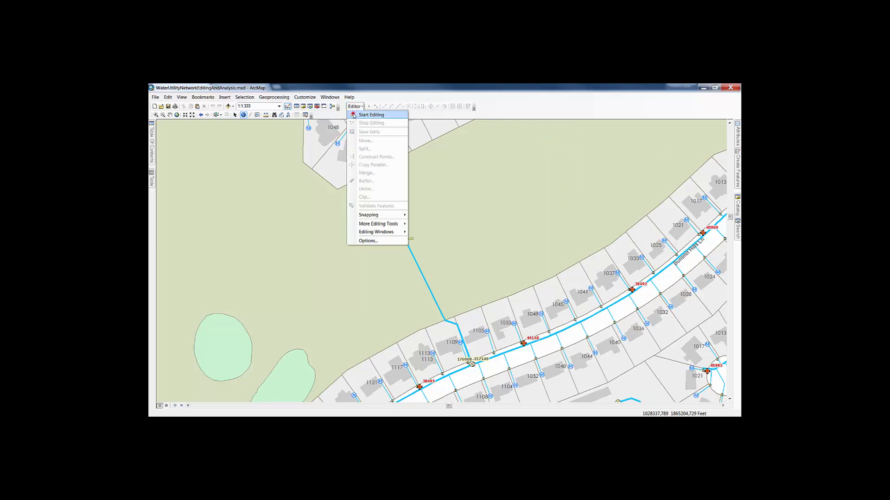
left_click(354, 115)
left_click(355, 108)
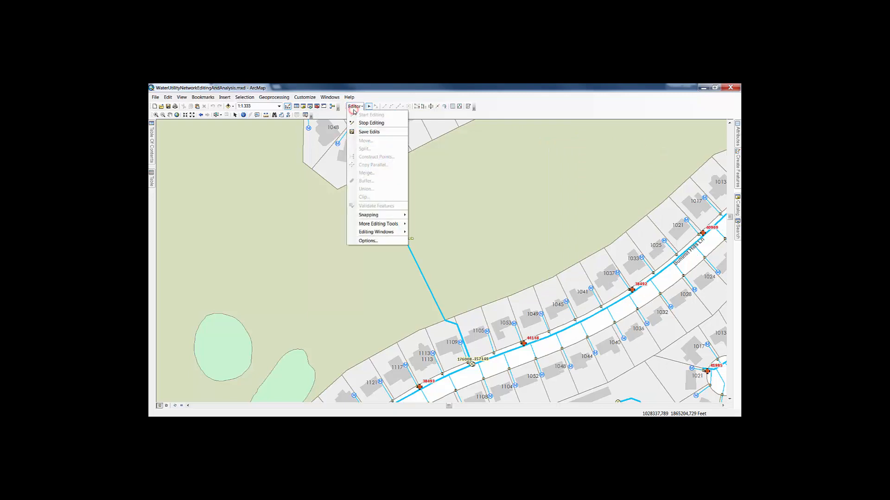
left_click(414, 261)
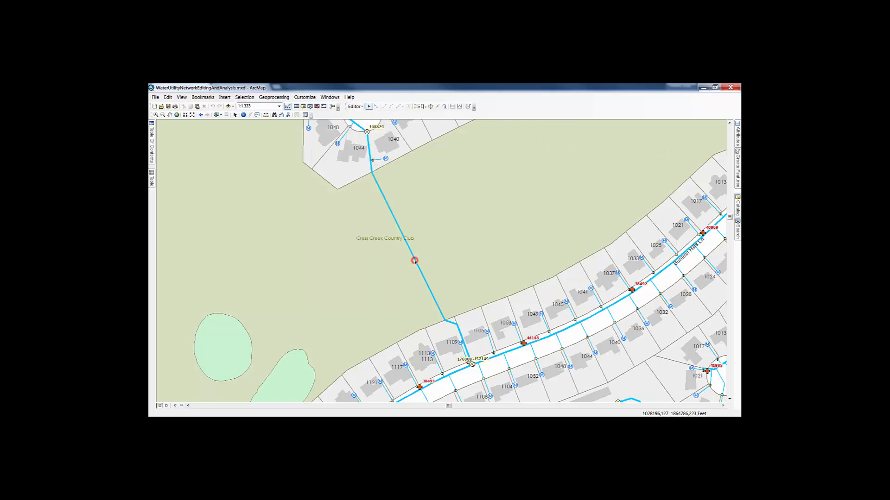
- Construct 50 points along the selected water main using the Mueller Company water hydrant template
left_click(354, 106)
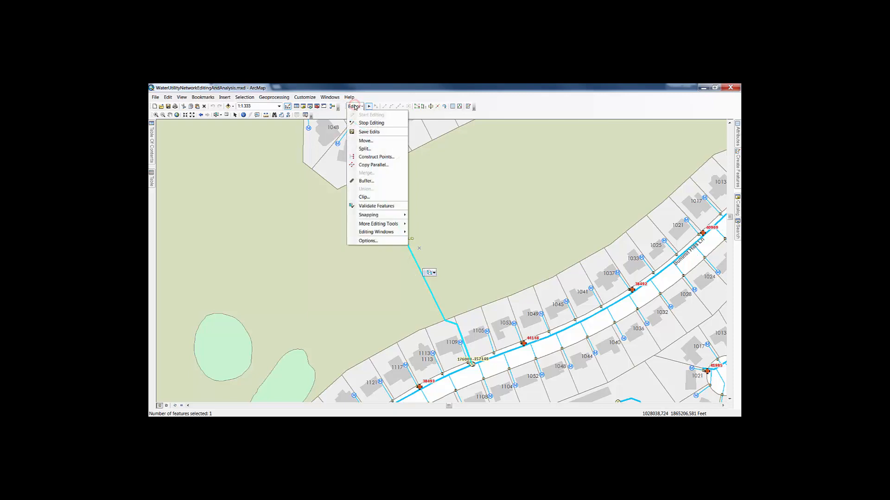
left_click(386, 157)
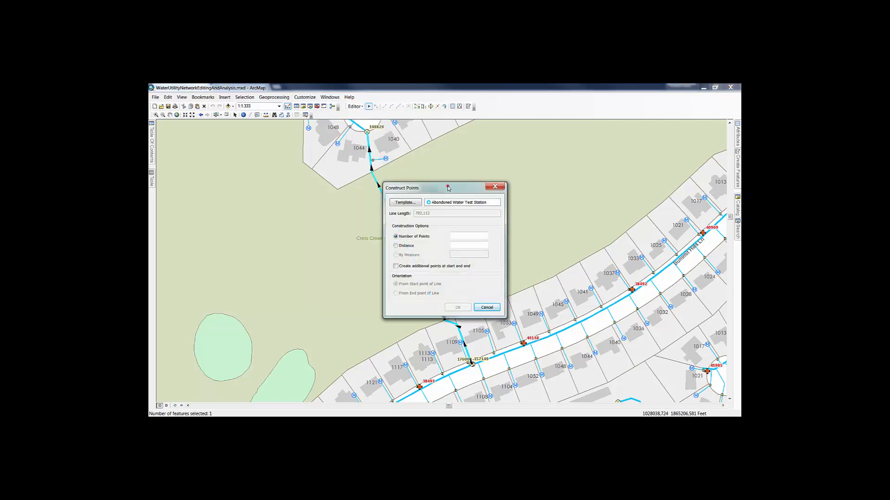
left_click_drag(447, 188, 608, 137)
left_click(567, 152)
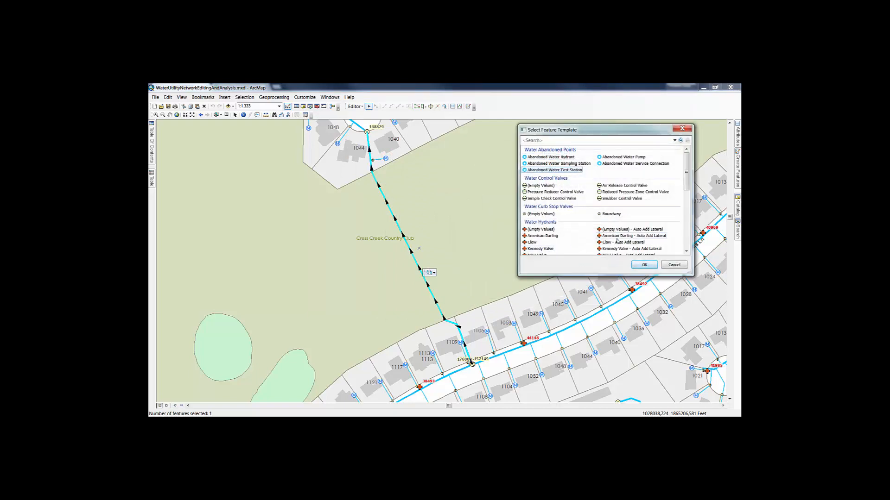
scroll(617, 241, "down", 2)
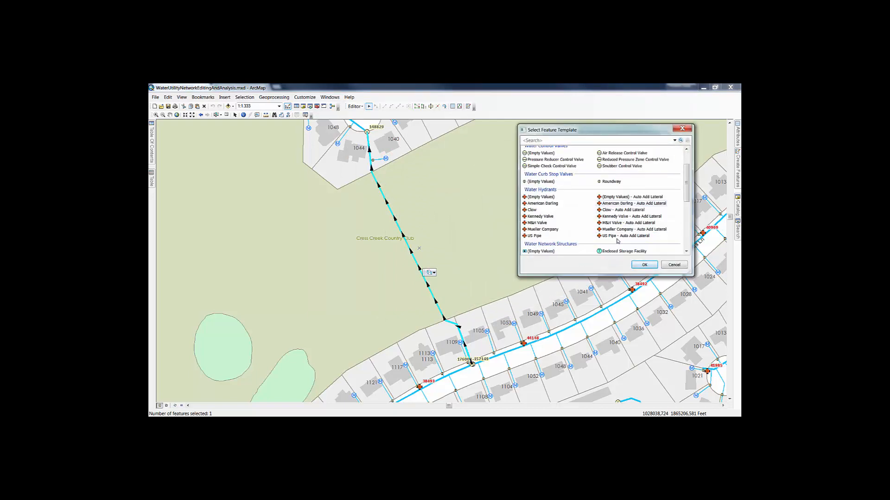
left_click(542, 229)
left_click(641, 265)
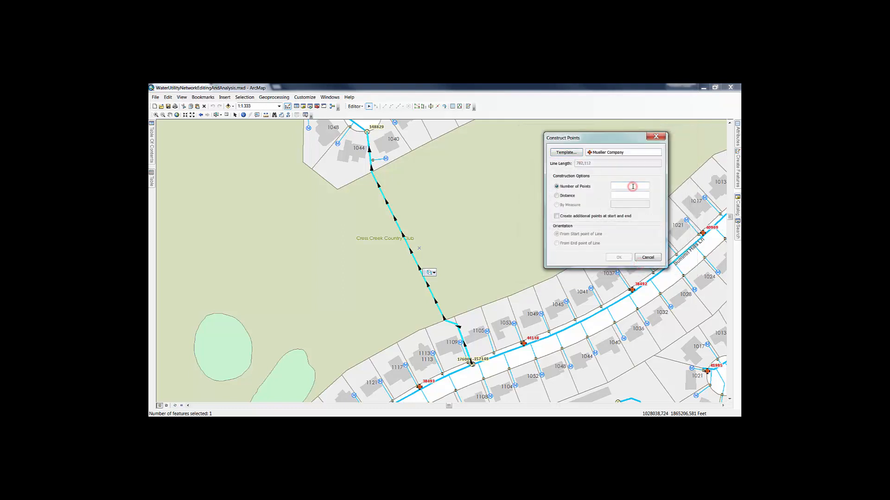
type("50")
left_click(619, 258)
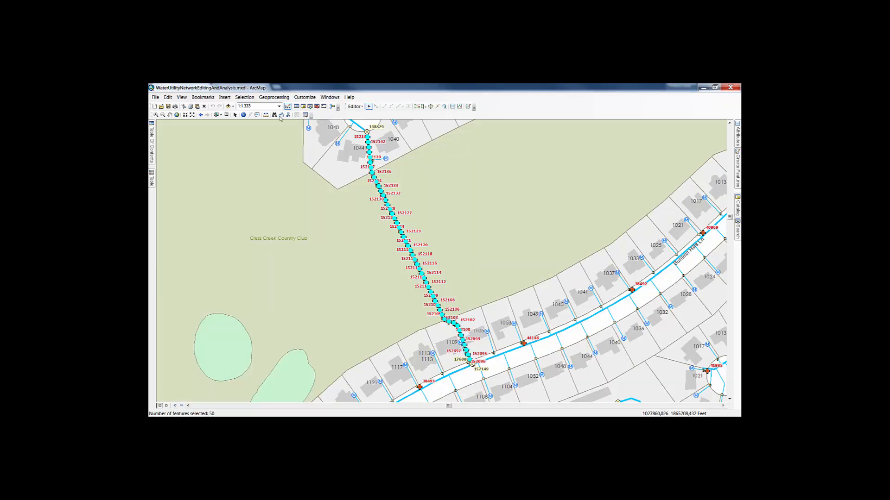
- Open the Water Hydrants attribute table and show only the selected records
left_click(243, 115)
mouse_move(149, 138)
right_click(216, 189)
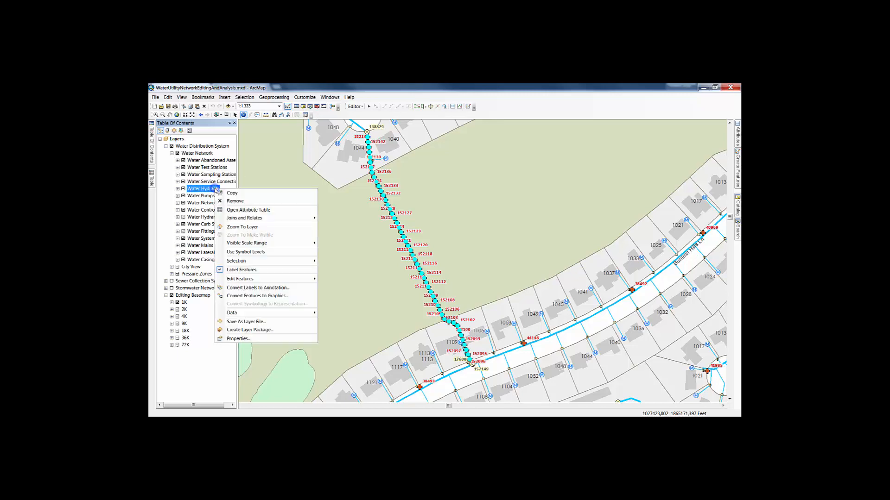
left_click(252, 210)
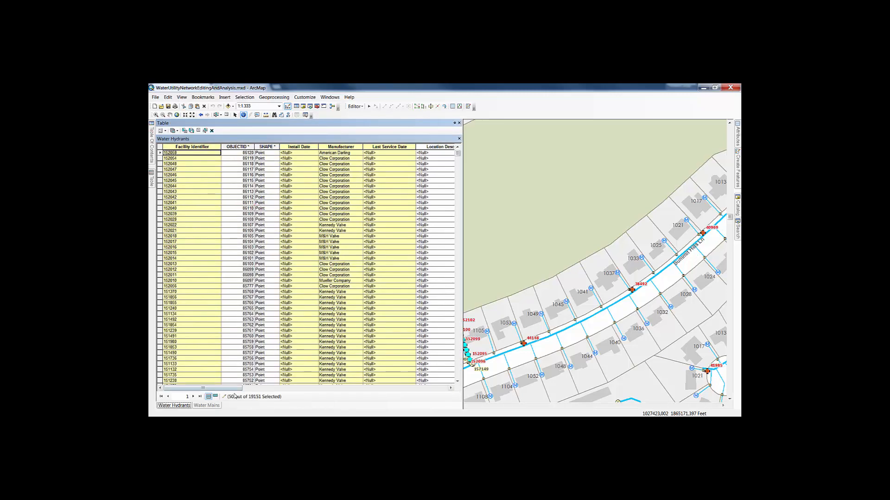
left_click(215, 397)
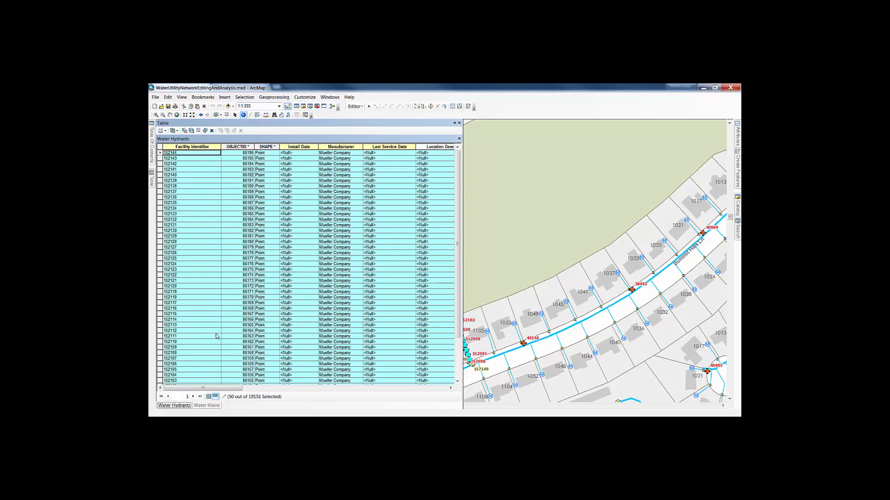
- Shrink the Maximo browser window to float over ArcMap, and pin the Water Hydrants table open beside the map
key("alt+Tab")
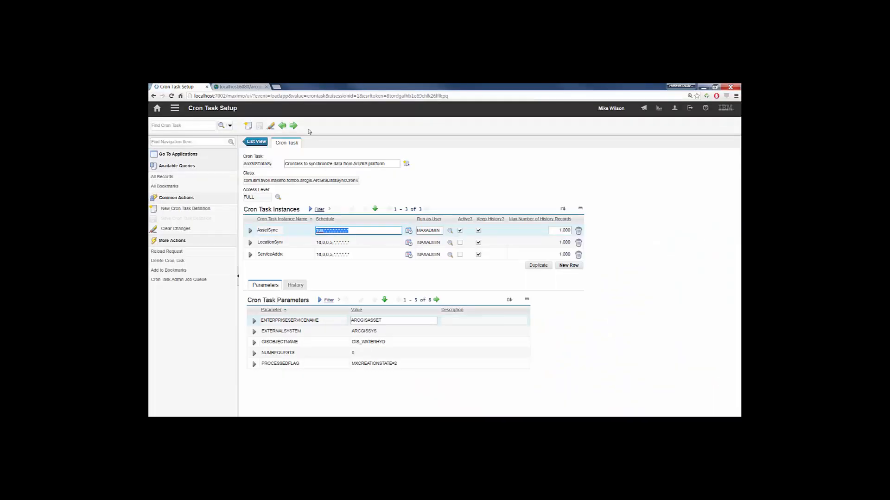
left_click_drag(314, 86, 458, 100)
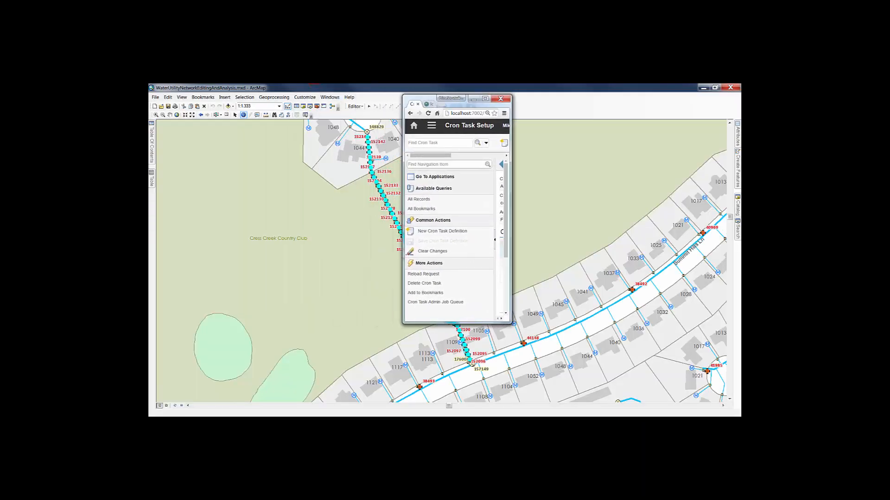
left_click(152, 149)
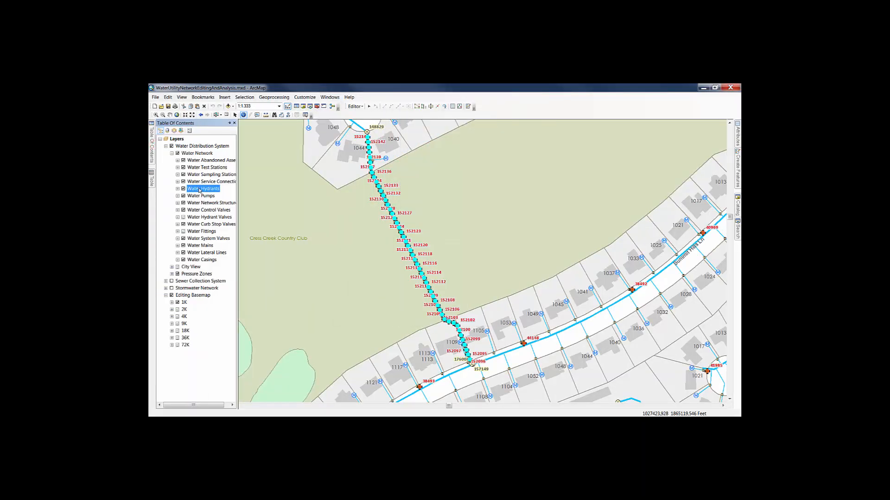
left_click(151, 178)
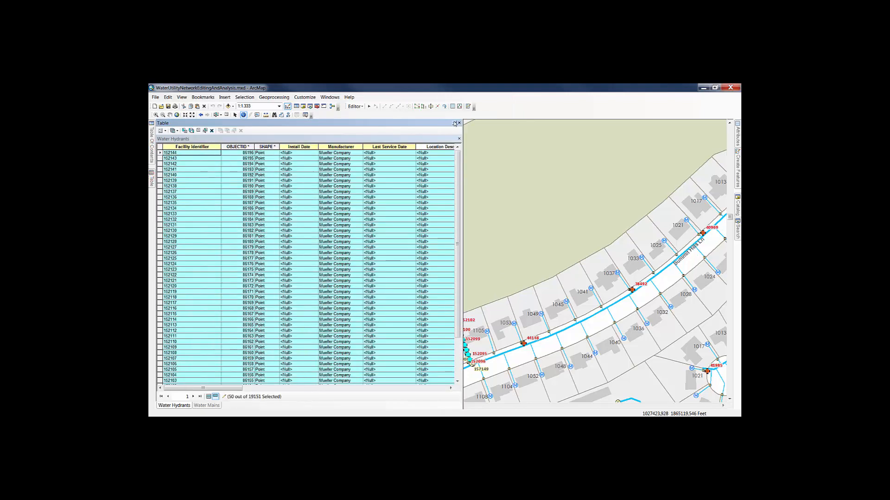
left_click(454, 122)
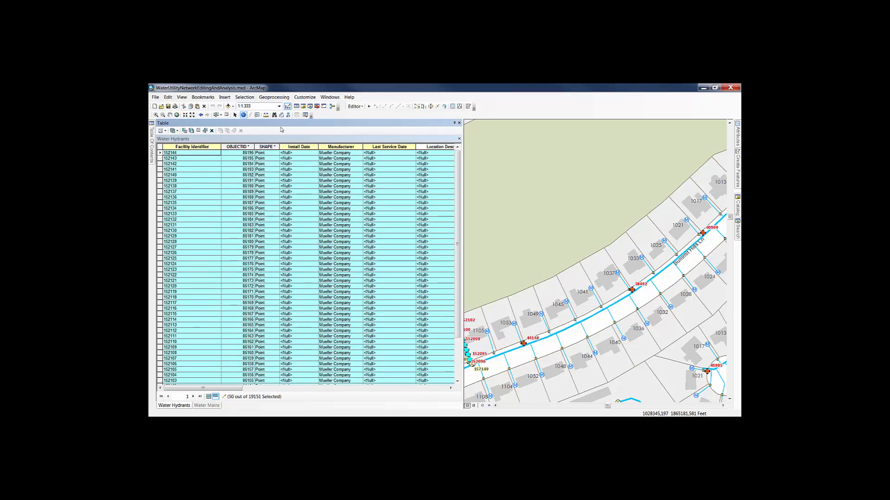
key("alt+Tab")
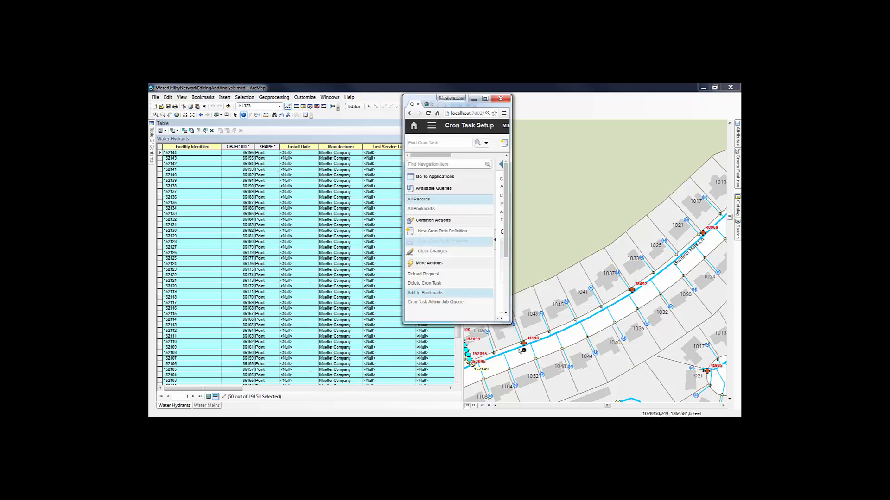
- Move and enlarge the Maximo browser window beside the hydrants' facility identifiers, and open the Assets application
left_click_drag(430, 99, 288, 102)
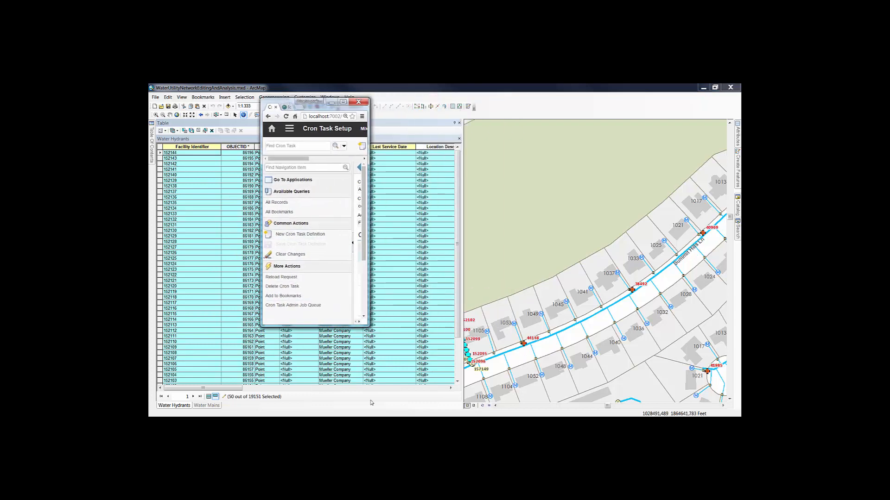
left_click_drag(369, 325, 721, 410)
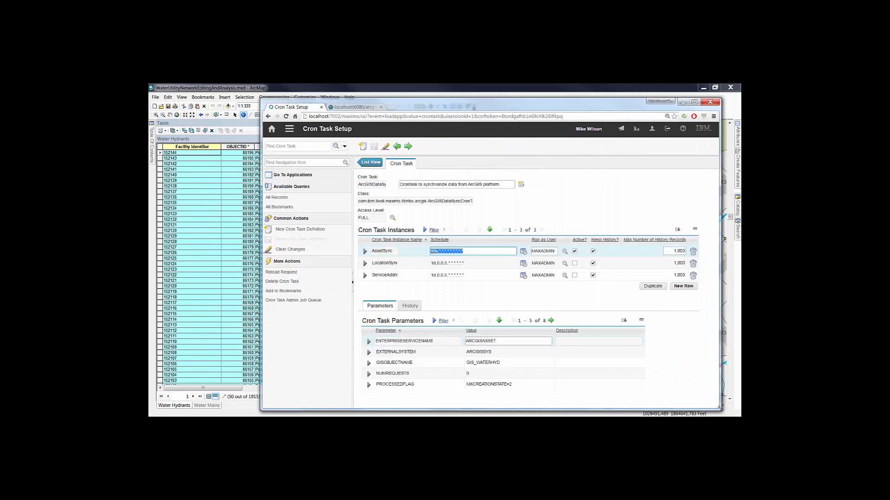
left_click(289, 129)
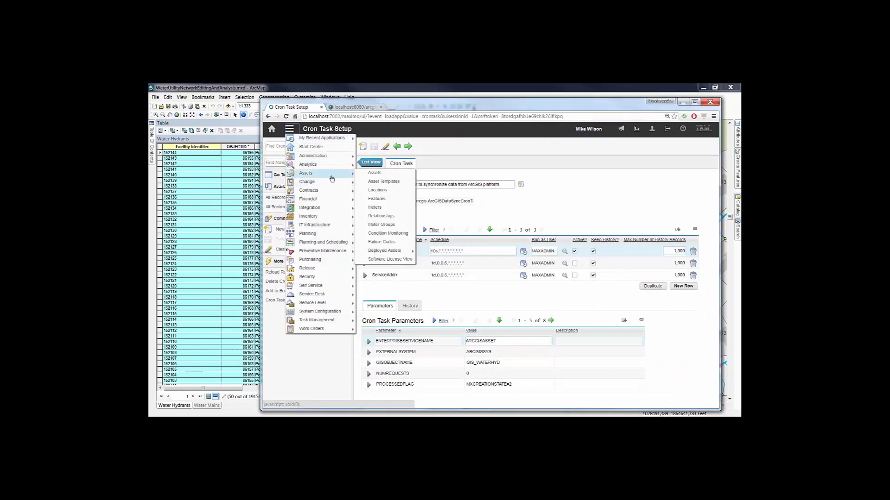
left_click(382, 174)
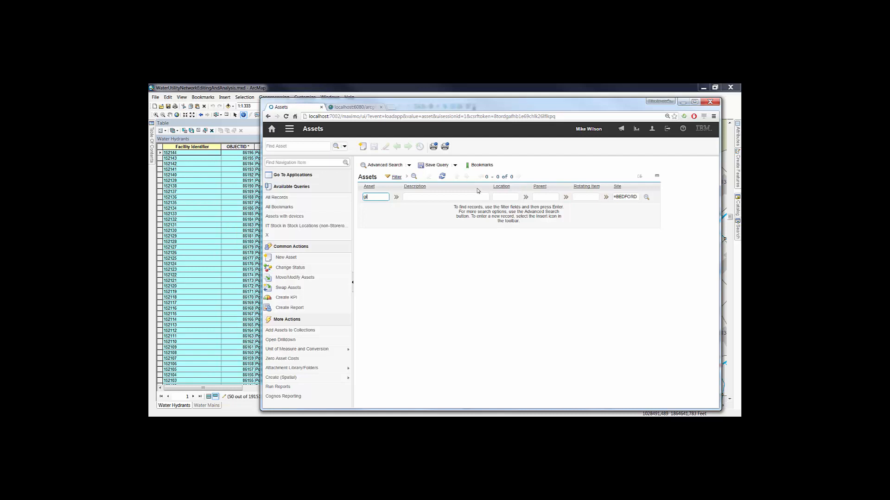
- Search the asset list for the synchronized hydrants, looking up gis 152144 and all assets matching gis 1521
key("Return")
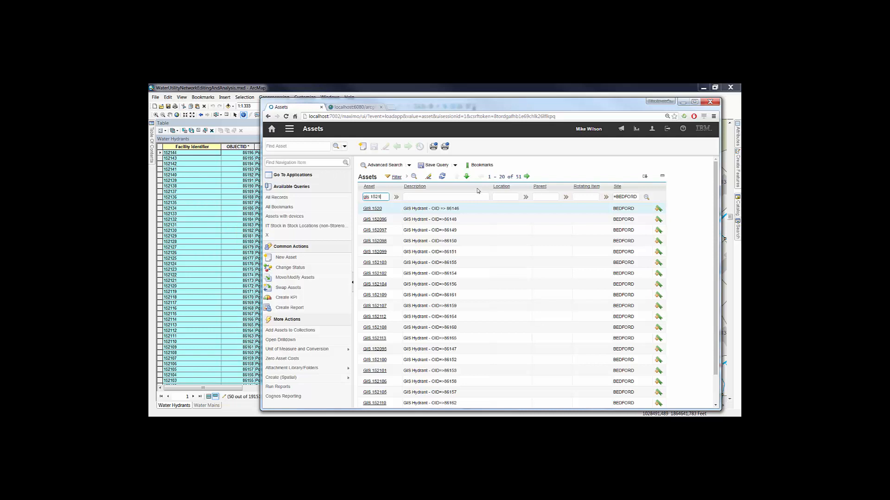
type("gis 152144")
key("Return")
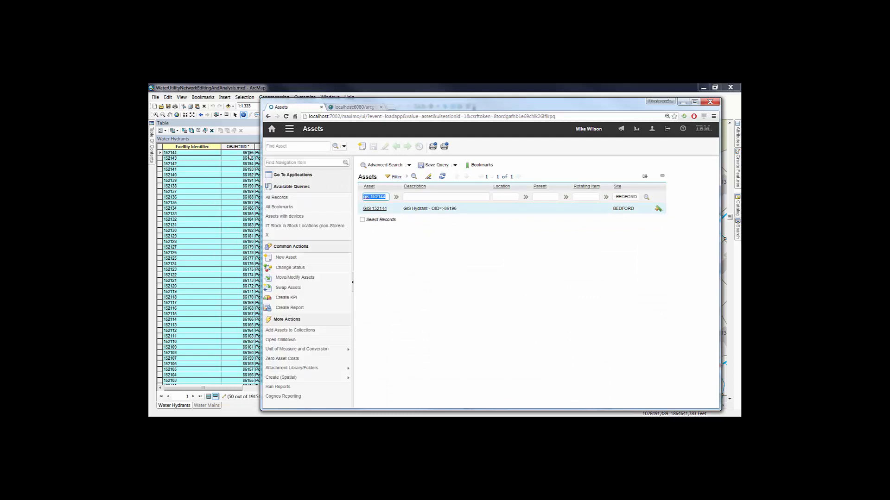
left_click(388, 197)
key("Return")
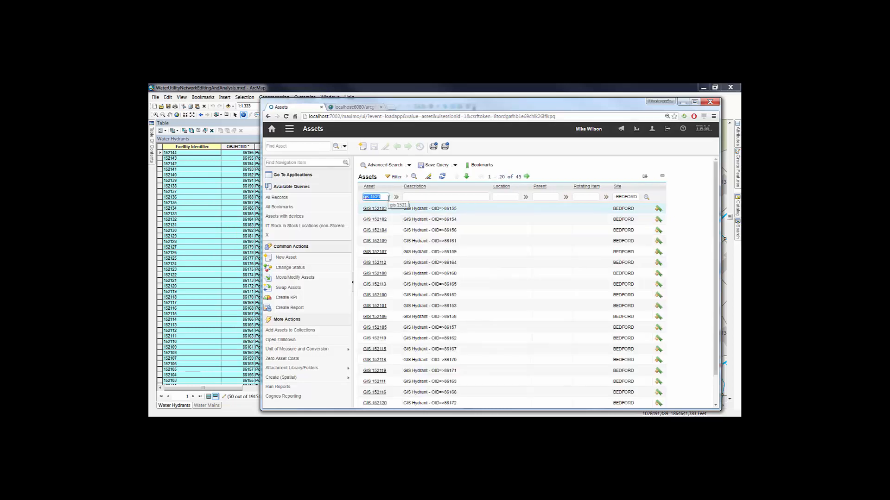
- Switch to ArcMap and check the facility identifiers below 152101 at the end of the selected Water Hydrants records
left_click(189, 139)
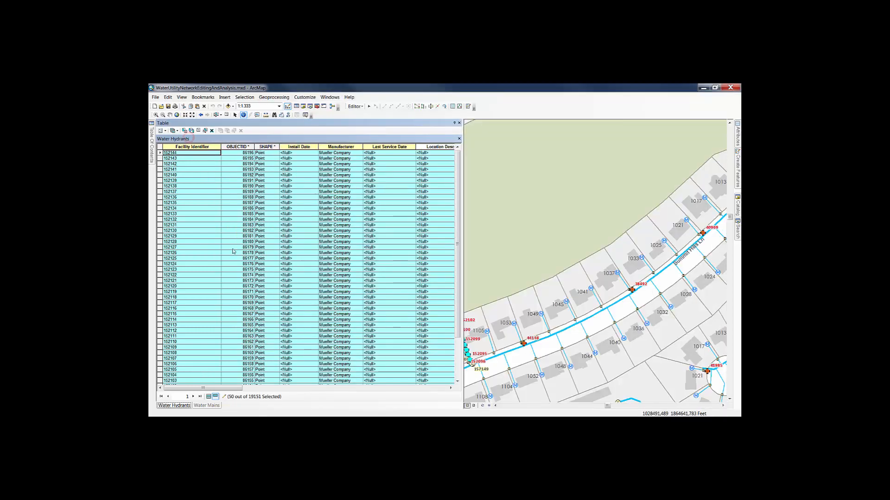
scroll(233, 251, "down", 3)
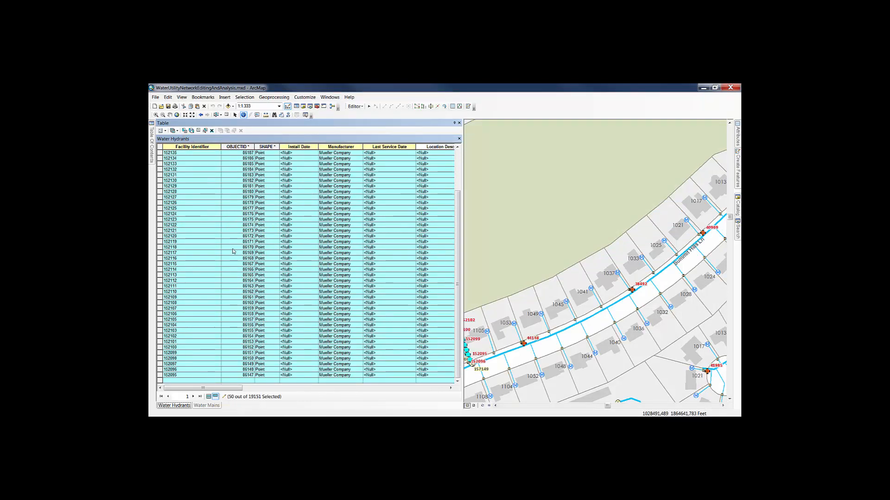
scroll(233, 251, "up", 3)
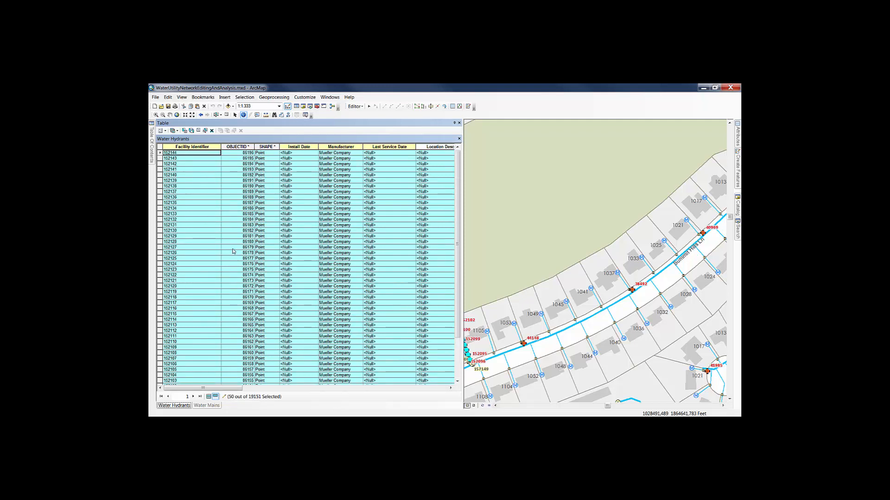
scroll(233, 252, "down", 3)
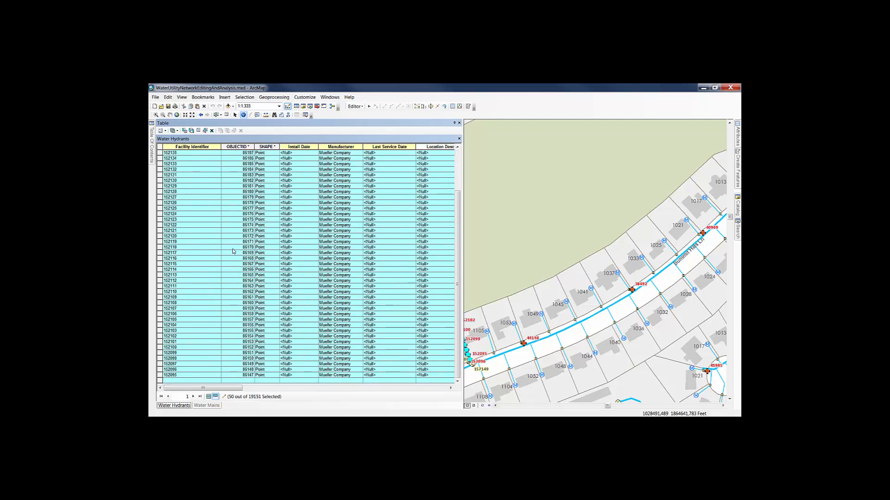
left_click(177, 365)
left_click(177, 359)
left_click(177, 353)
left_click(179, 347)
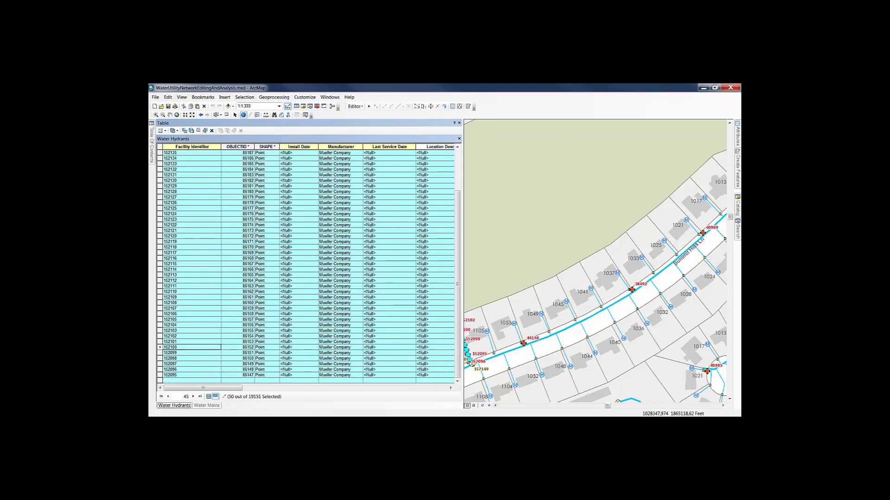
- Switch back to Maximo, maximize its window, and view the specifications of asset GIS 152103
key("alt+Tab")
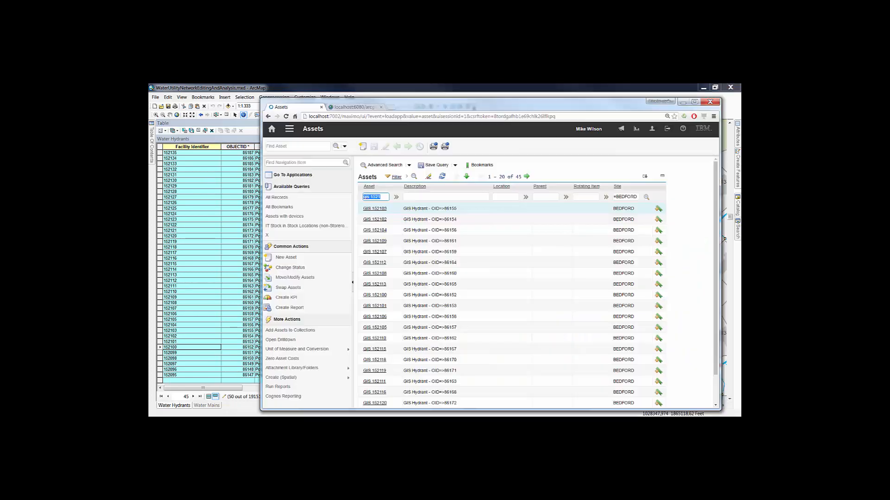
double_click(423, 103)
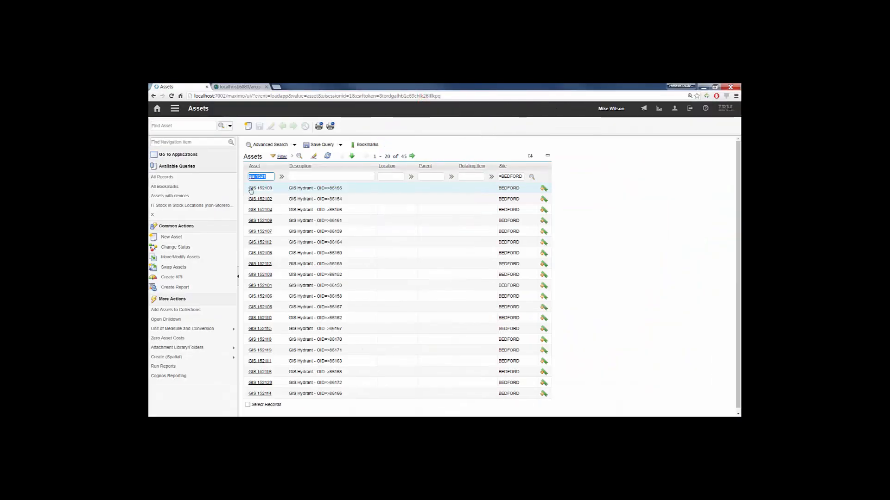
left_click(255, 188)
left_click(260, 188)
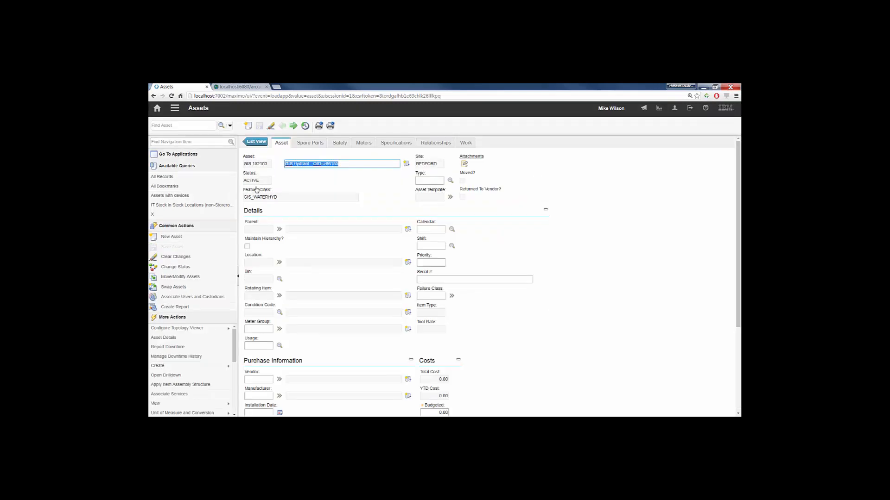
left_click(396, 143)
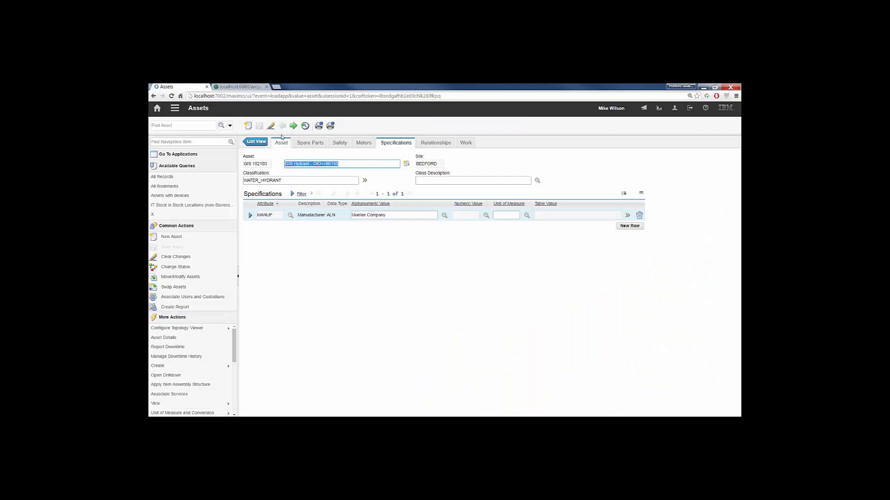
- Page forward through the specifications of the next four hydrant assets
left_click(296, 126)
left_click(295, 126)
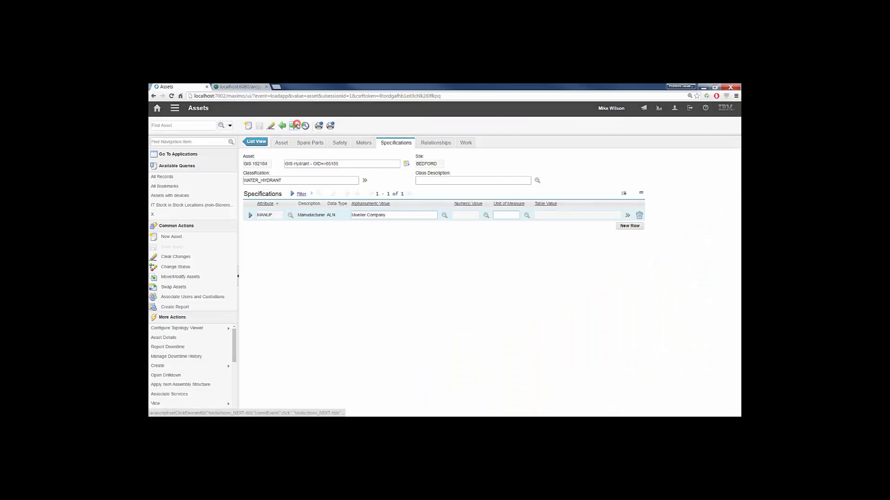
left_click(296, 126)
left_click(295, 126)
- Return to the asset list and clear the asset number filter to list all Bedford assets
left_click(256, 142)
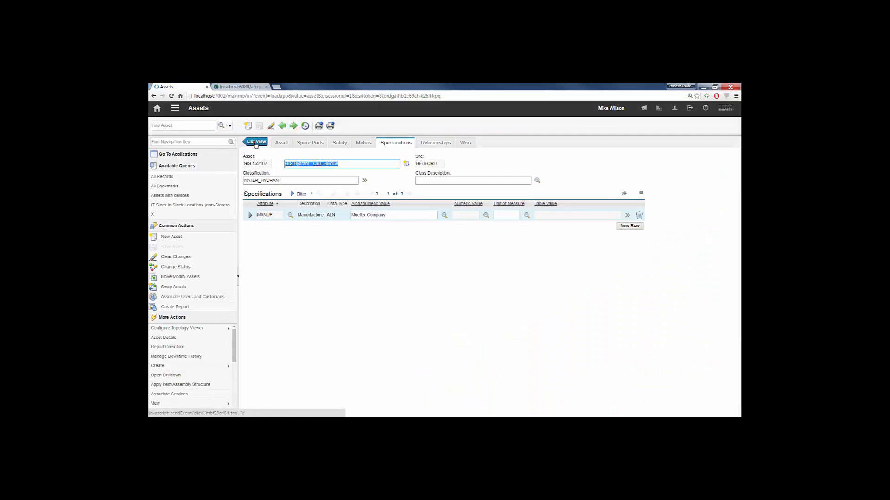
key("BackSpace")
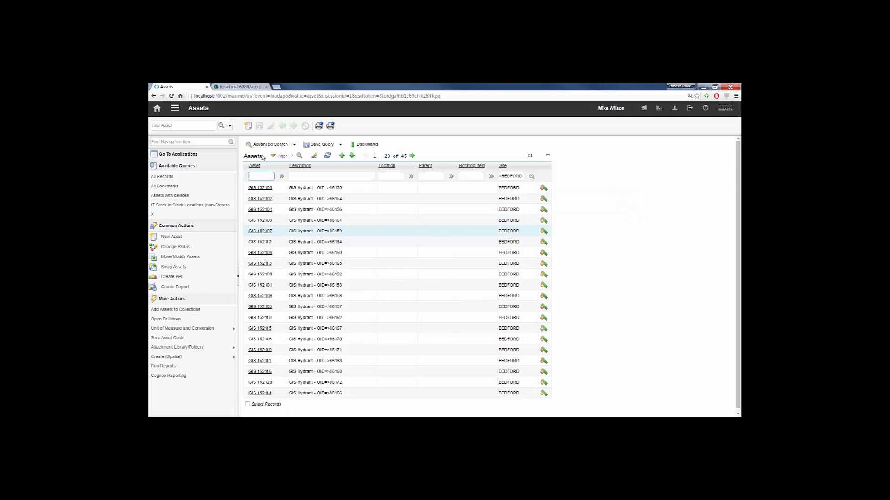
key("Return")
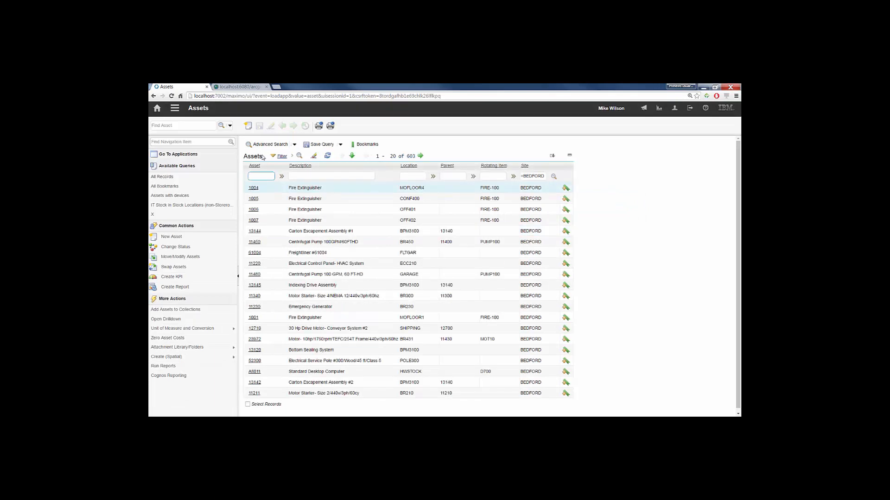
- Open the Map Manager application, list all maps, and open the Water Network map
left_click(176, 111)
mouse_move(209, 118)
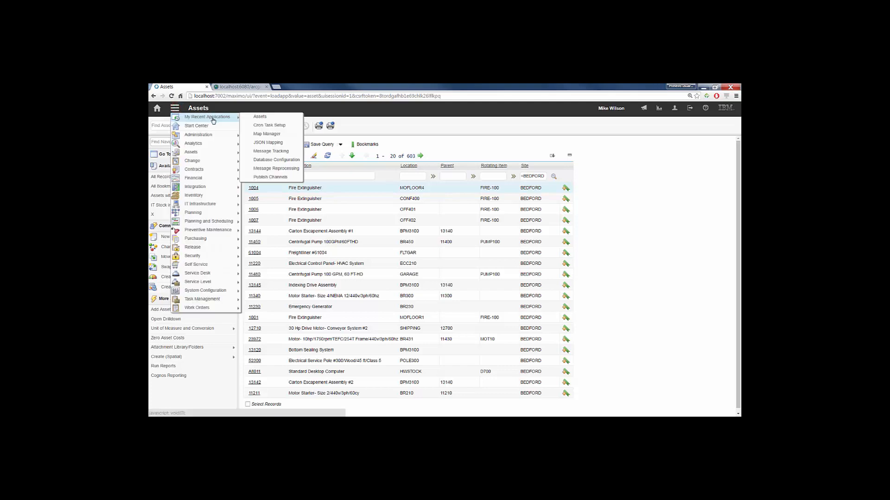
left_click(263, 133)
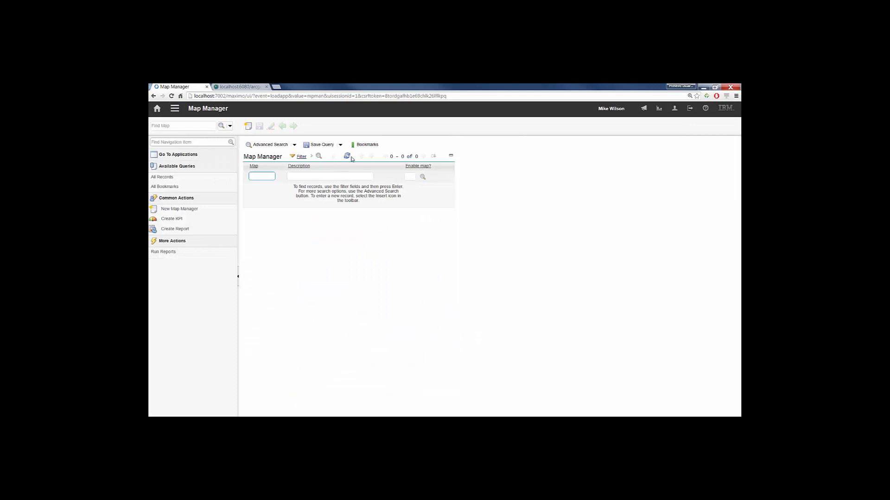
left_click(347, 156)
left_click(256, 189)
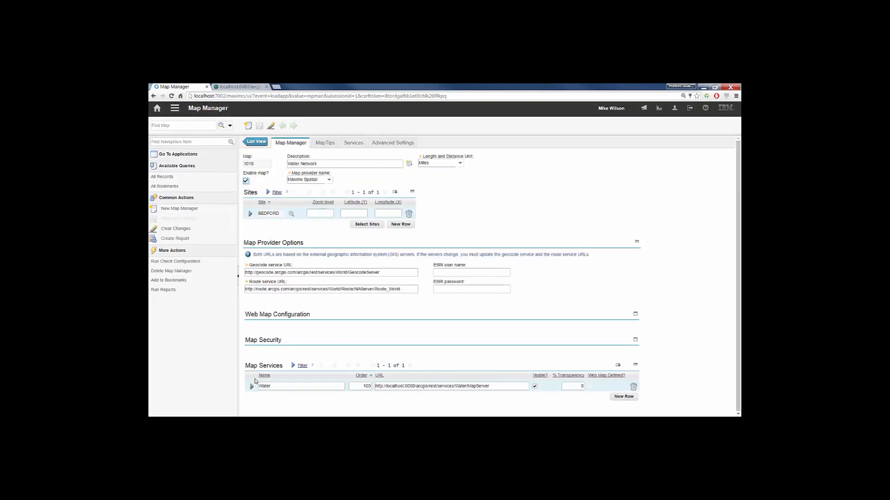
- Expand the Water map service and its Water Hydrants layer to examine the response JSON mapper name setting
left_click(252, 386)
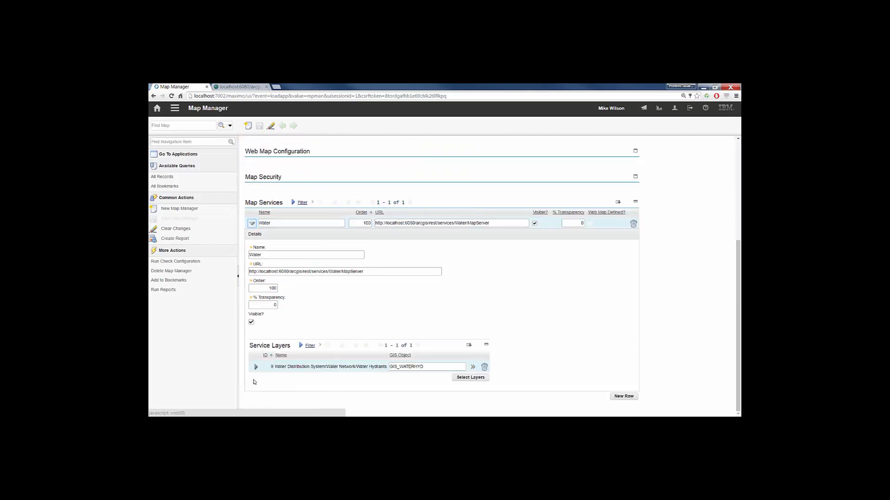
left_click(256, 366)
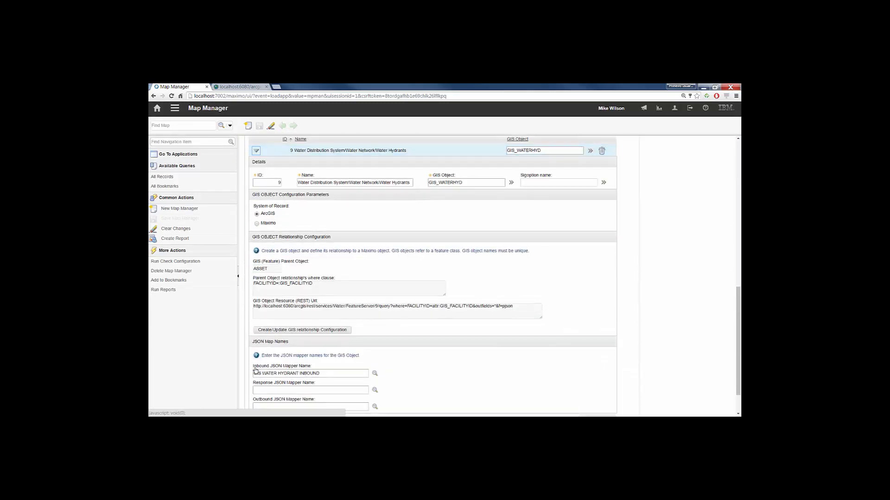
scroll(273, 366, "down", 1)
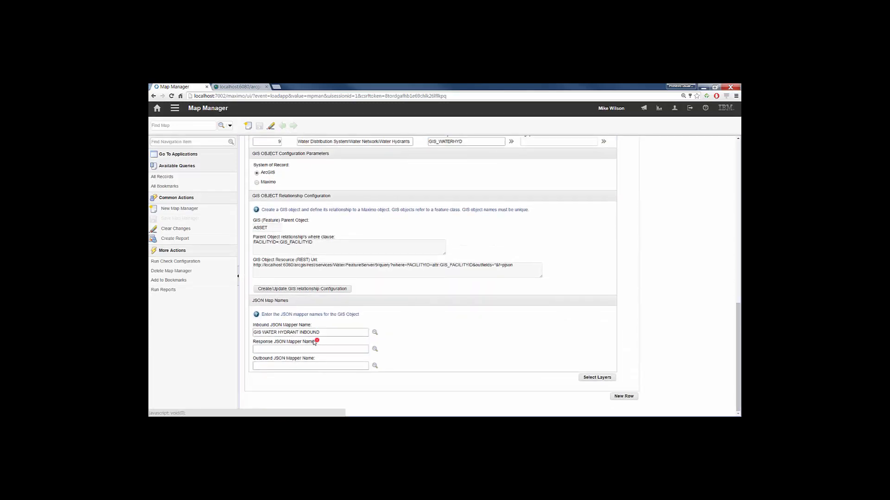
left_click_drag(315, 343, 253, 347)
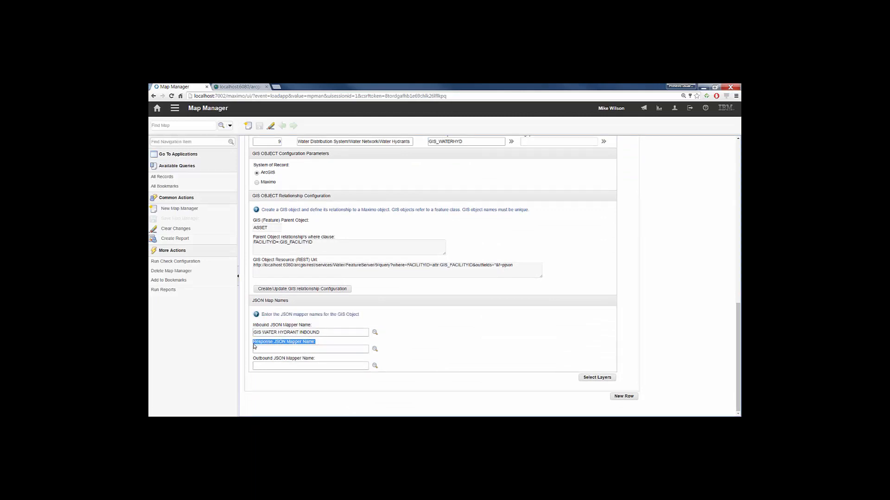
- Open the JSON Mapping application, list the existing mappings, and start a new mapping with a name beginning with gis
left_click(176, 110)
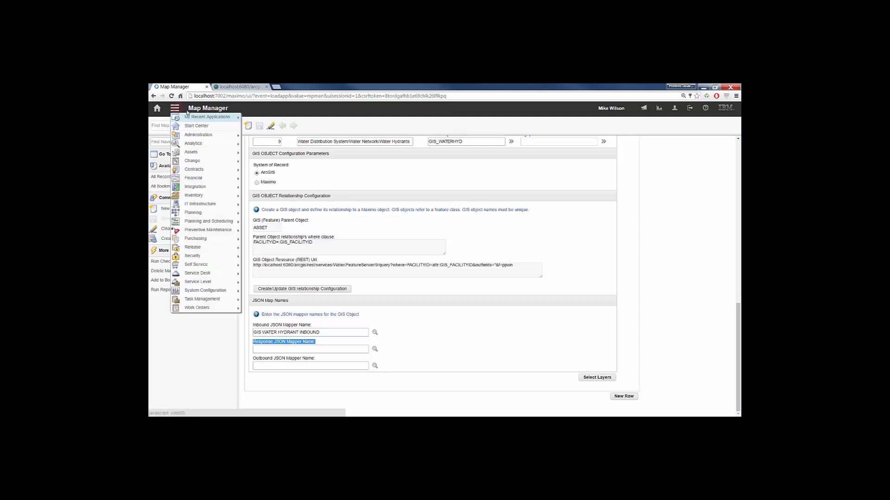
mouse_move(211, 118)
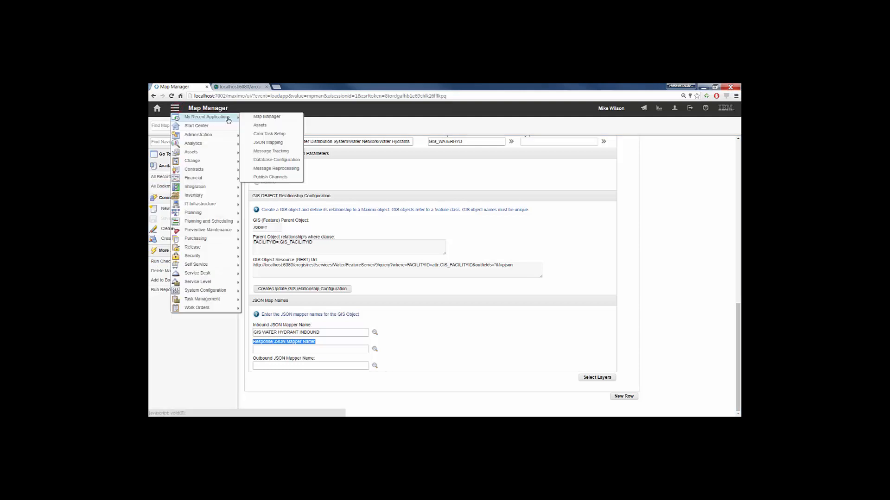
left_click(268, 142)
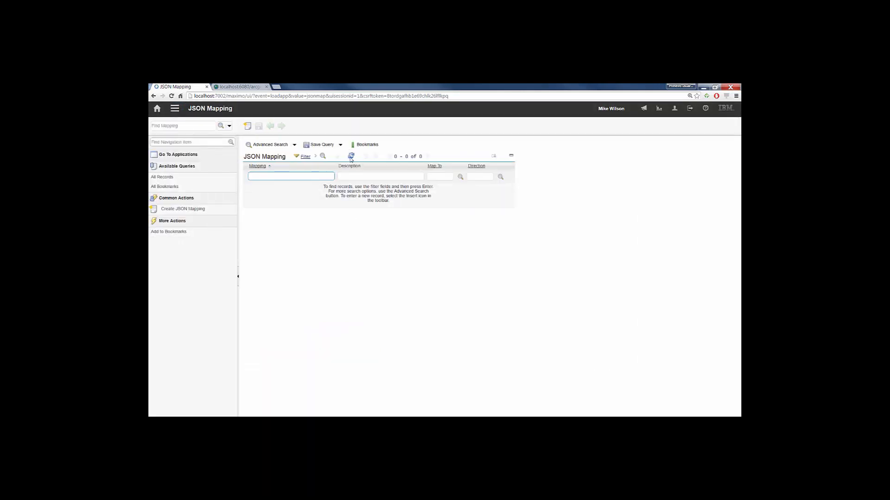
left_click(350, 155)
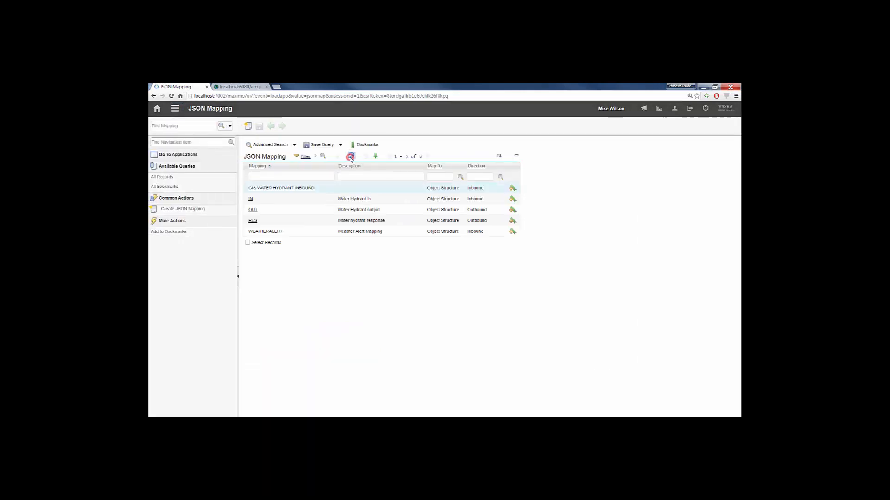
left_click(248, 125)
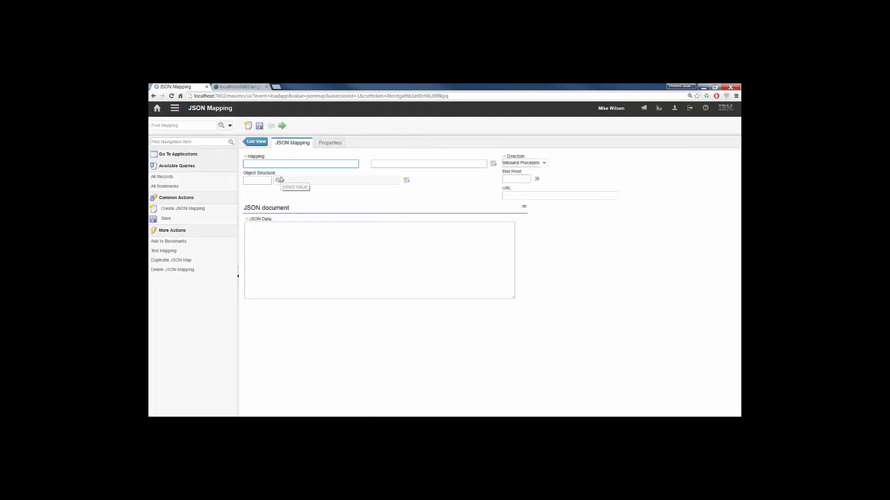
type("gis")
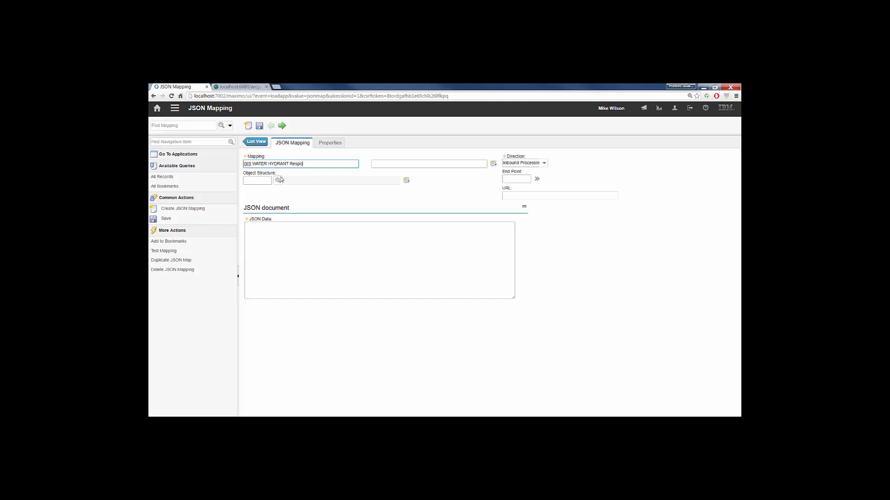
- Set the GIS WATER HYDRANT RESPONSE mapping's direction to outbound processing and its object structure to ARCGISASSET
left_click(544, 163)
left_click(532, 179)
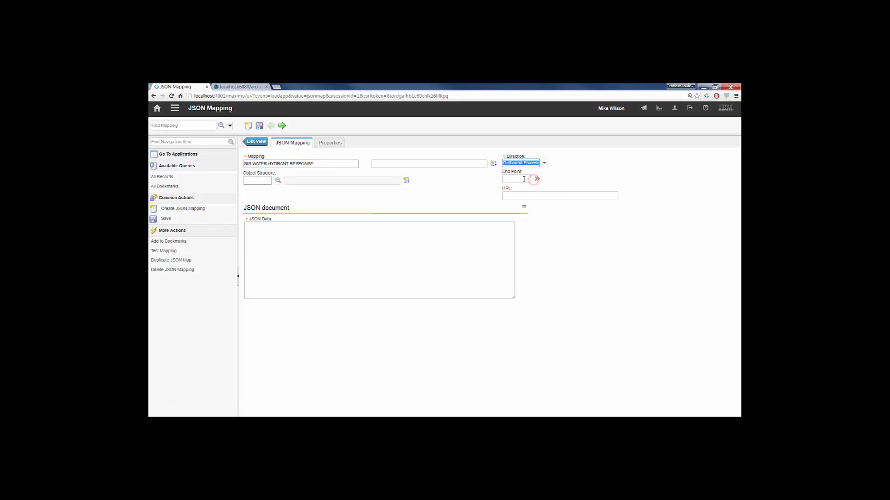
left_click(278, 182)
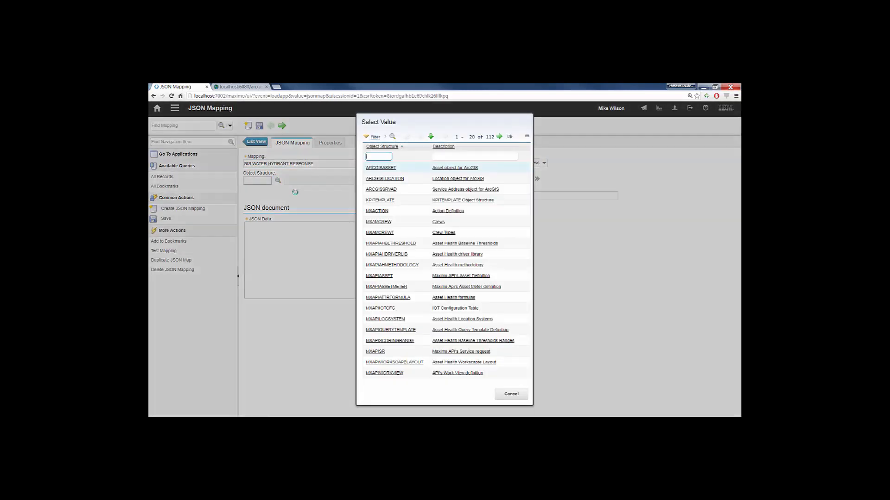
left_click(376, 169)
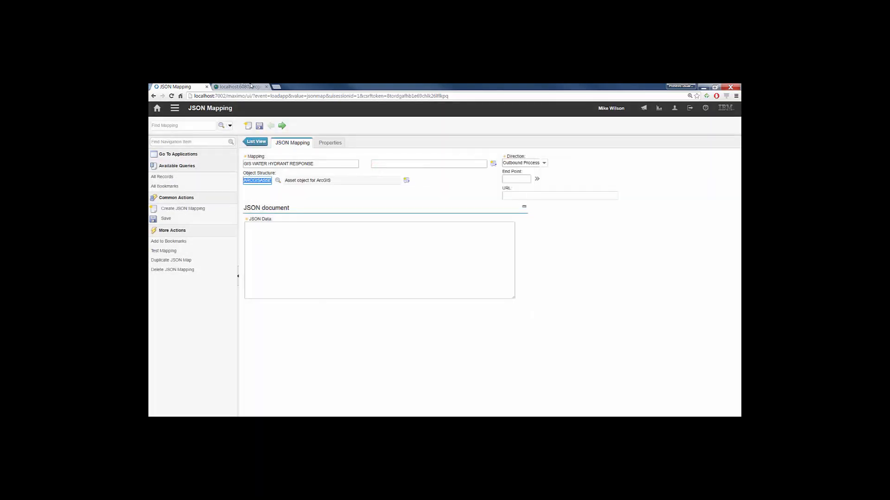
- Switch to the ArcGIS REST Services Directory and open the query form for the Water Hydrants layer of the Water MapServer service
left_click(251, 87)
left_click(378, 198)
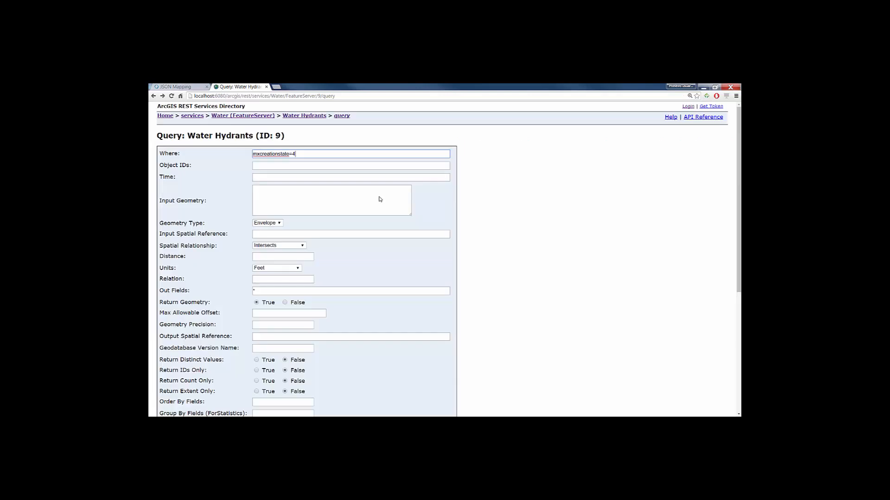
key("alt+Left")
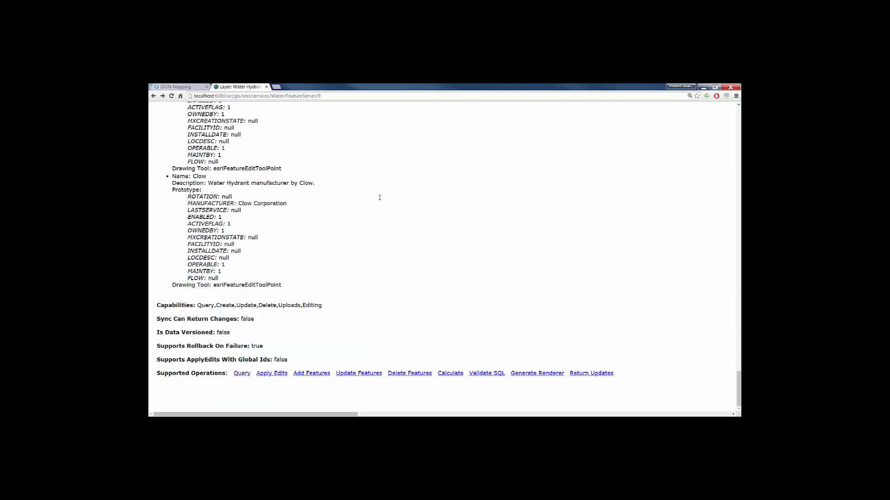
key("alt+Left")
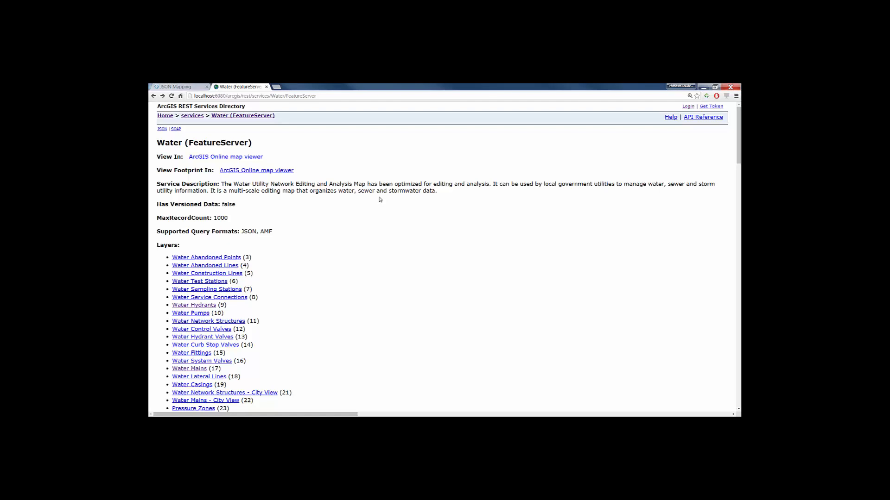
key("alt+Left")
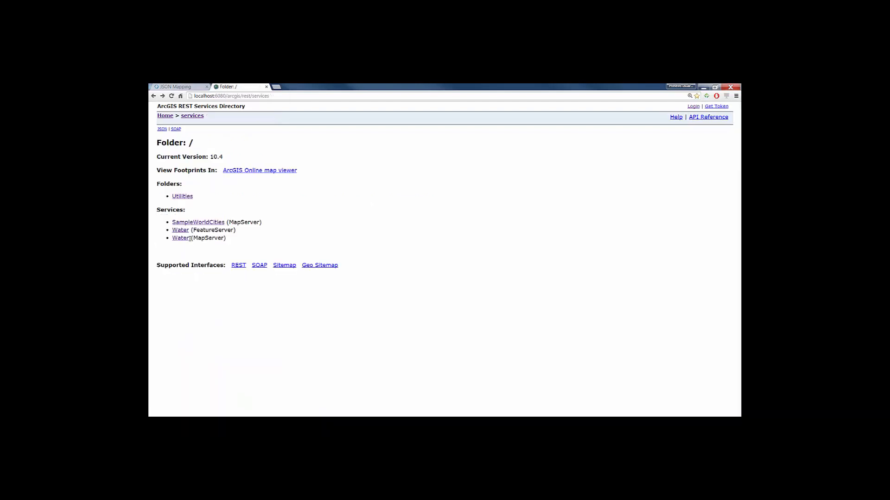
left_click(182, 238)
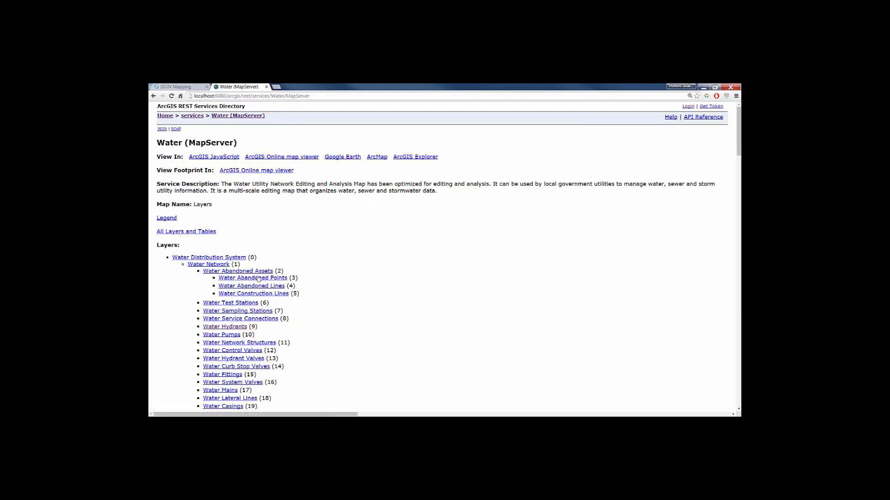
left_click(227, 327)
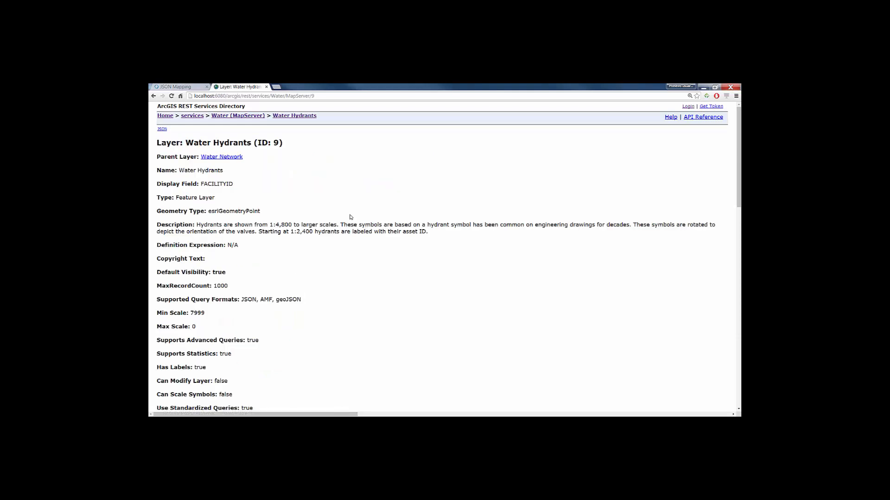
scroll(245, 318, "down", 15)
left_click(242, 387)
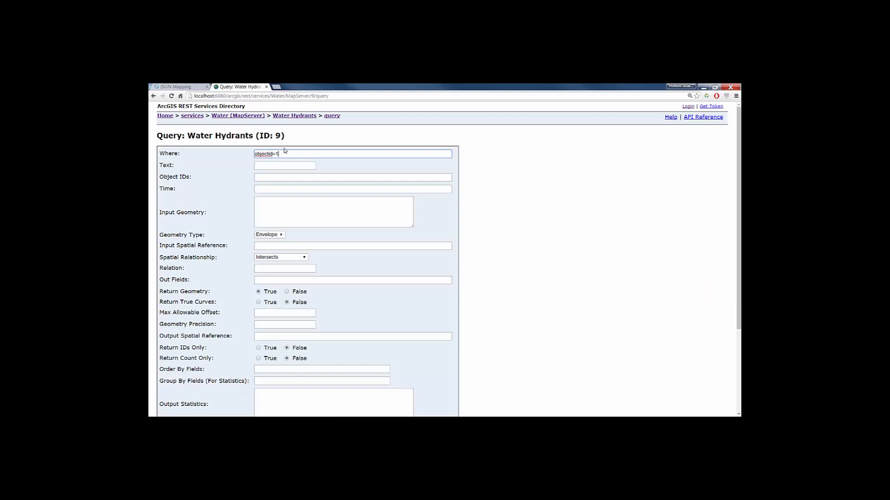
- Query the Water Hydrants layer where objectid=1, returning all fields (*) in JSON format
type("objectid=1")
left_click(264, 281)
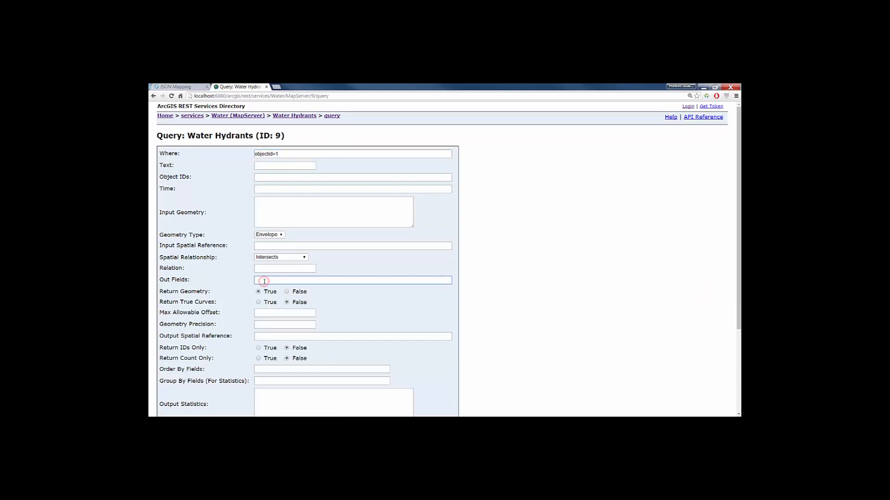
scroll(268, 319, "down", 3)
left_click(275, 376)
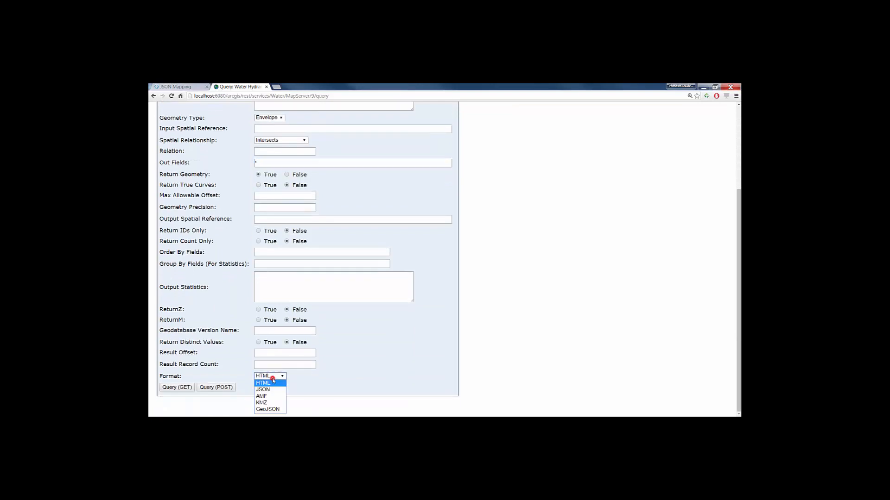
left_click(270, 389)
left_click(175, 387)
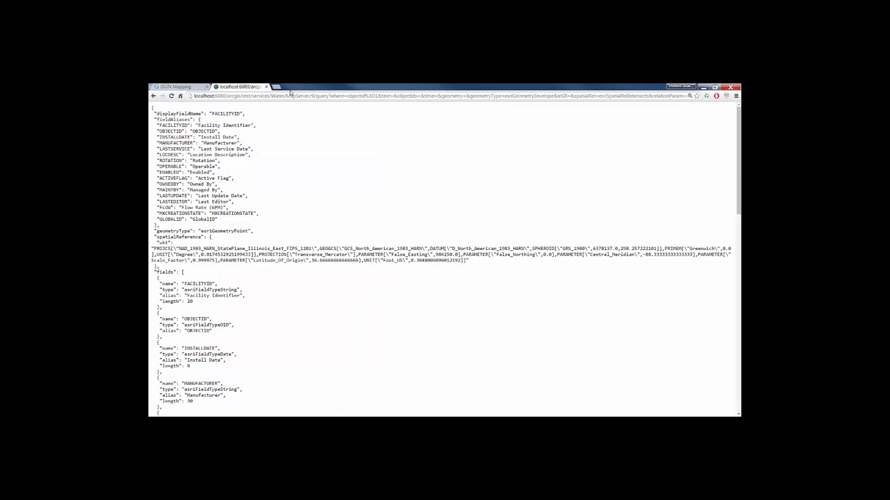
scroll(323, 192, "down", 10)
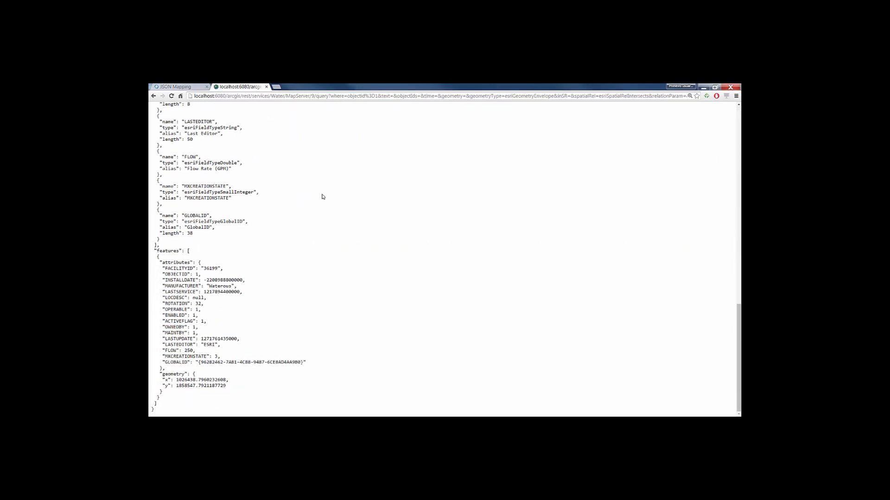
- Copy the query's web address into the URL of the Maximo JSON mapping to load its JSON data, and save the mapping
left_click(331, 98)
left_click(176, 86)
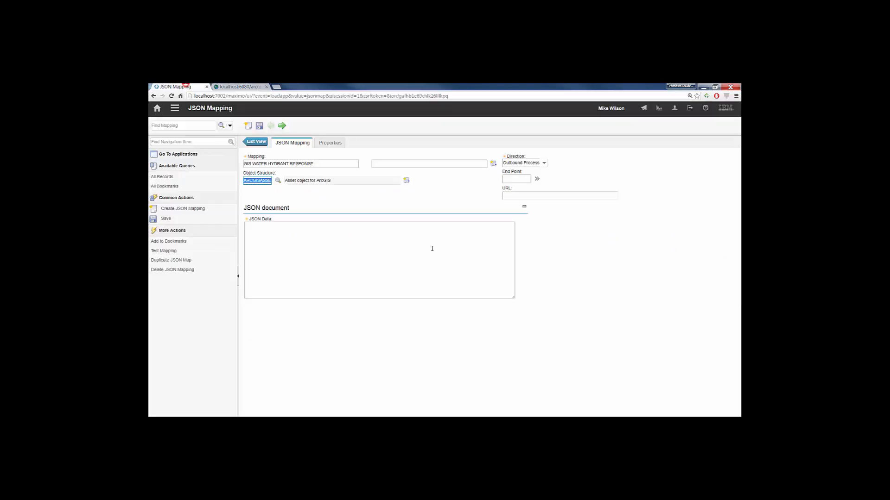
left_click(541, 194)
key("ctrl+v")
key("Tab")
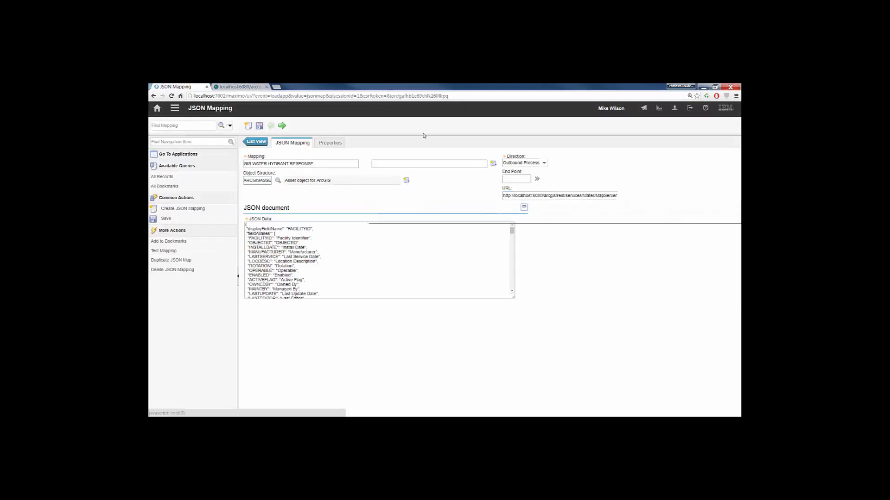
left_click(259, 126)
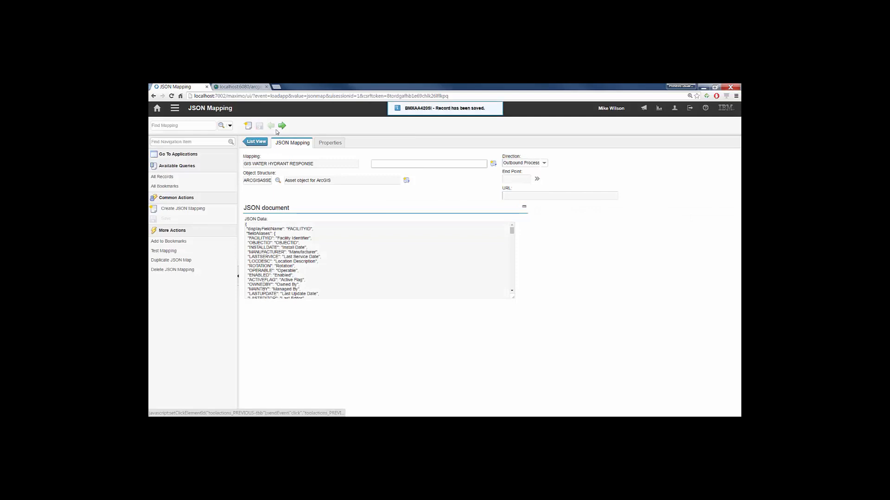
- Add the //features object to the mapping's JSON object mappings and set its object path to ASSET
left_click(333, 141)
left_click(492, 228)
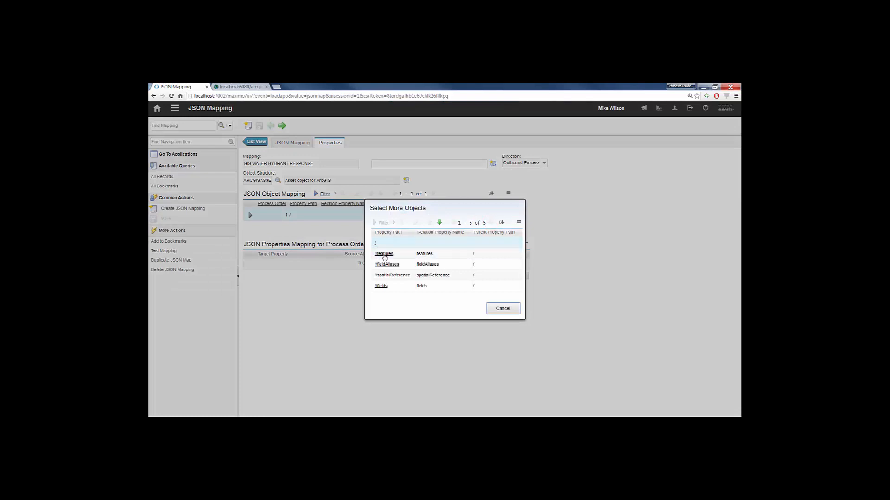
left_click(384, 256)
left_click(463, 227)
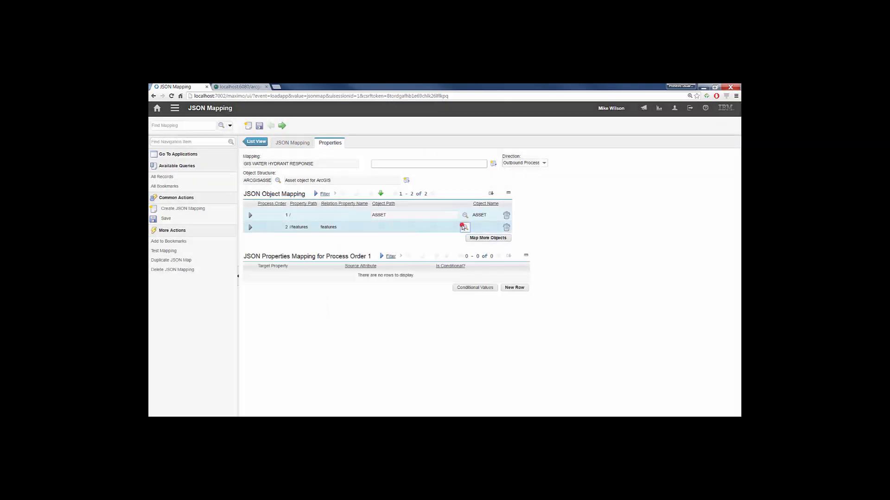
left_click(381, 258)
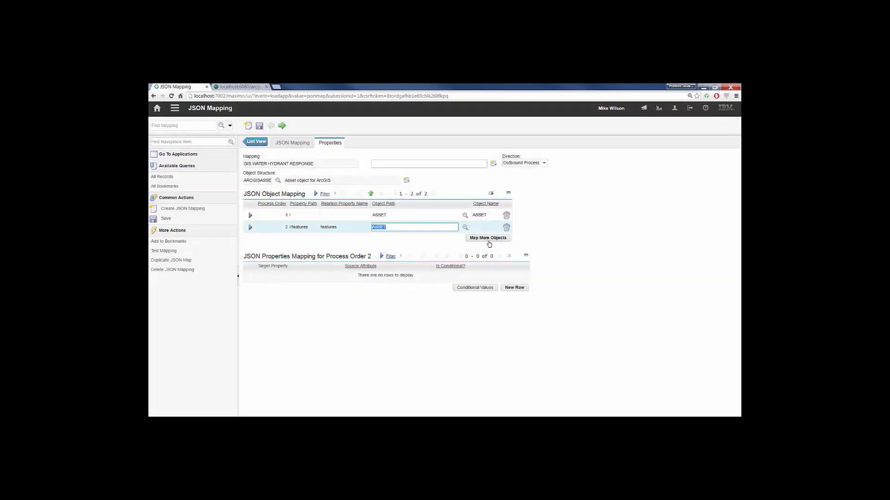
left_click(488, 241)
left_click(384, 243)
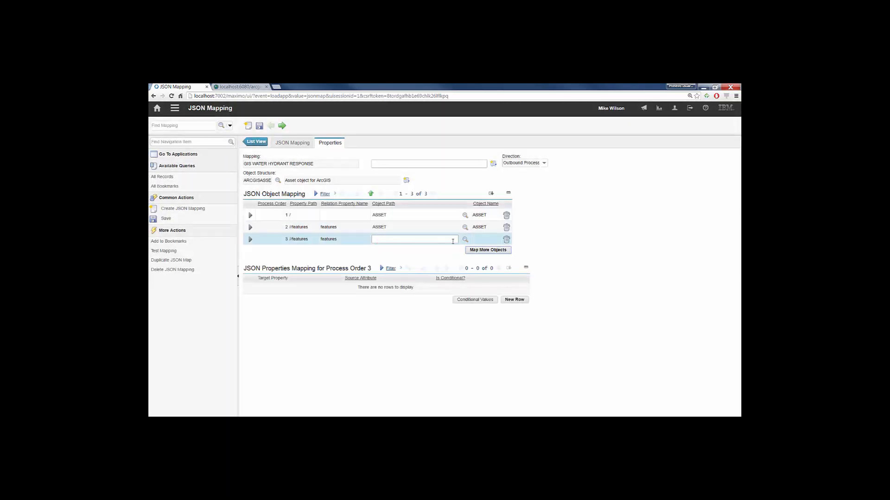
left_click(464, 240)
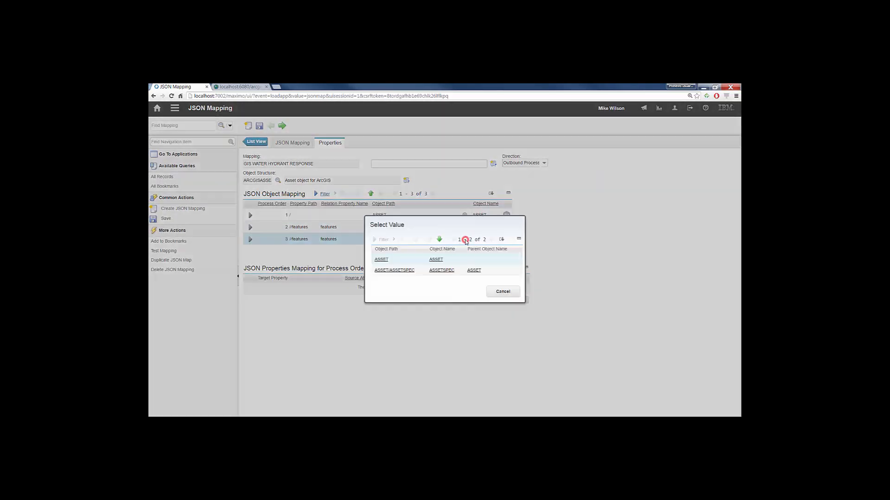
left_click(386, 259)
left_click(259, 126)
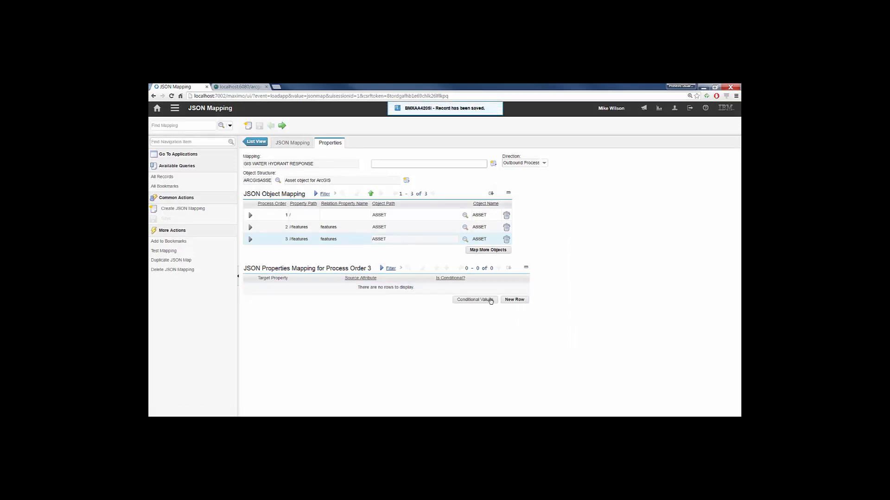
left_click(514, 300)
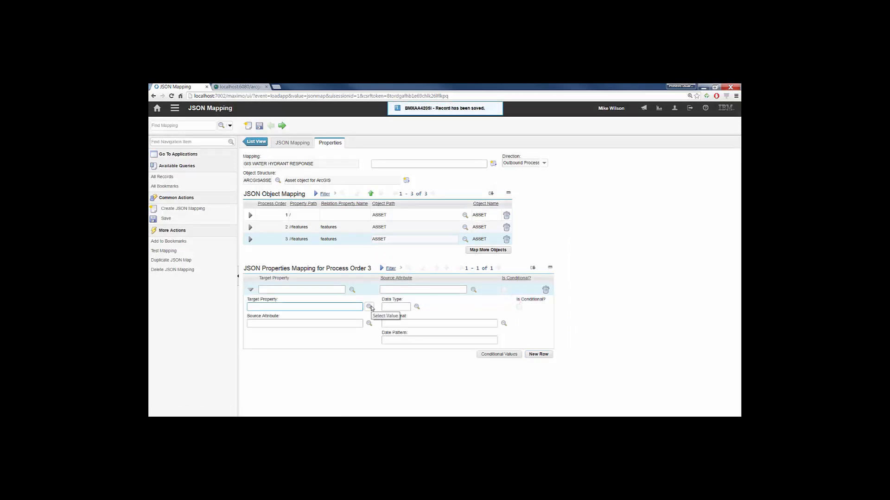
left_click(370, 307)
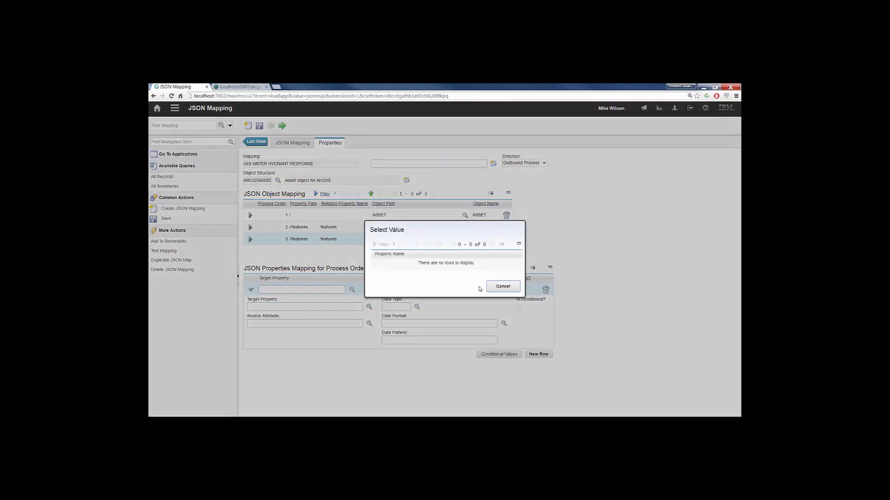
left_click(502, 286)
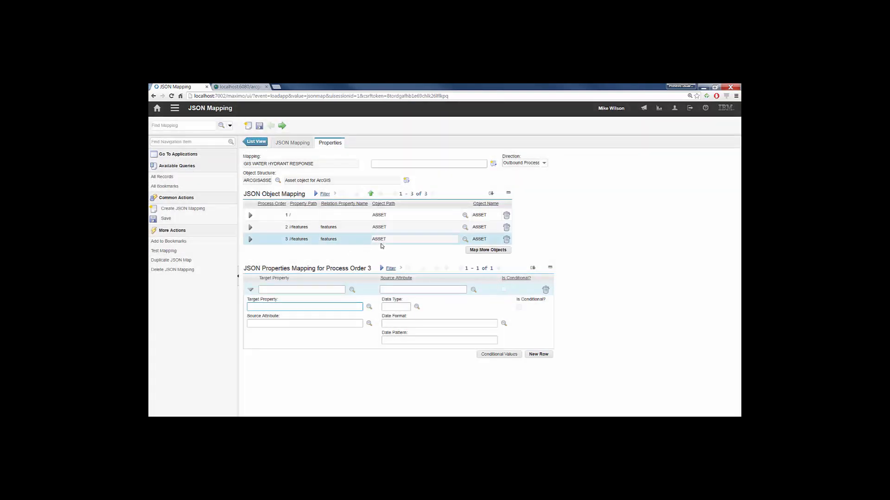
left_click(277, 239)
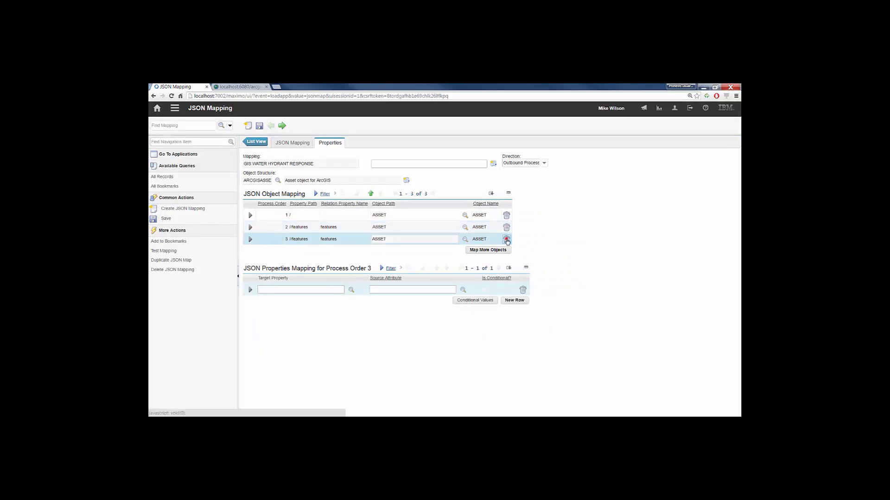
left_click(506, 240)
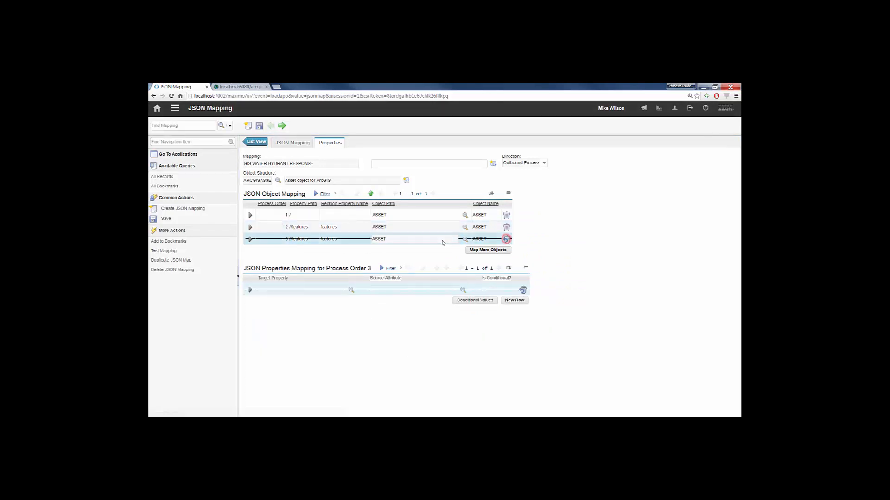
left_click(260, 127)
- Add the //features/attributes object to the JSON object mappings with object path ASSET, and save the mapping
left_click(487, 238)
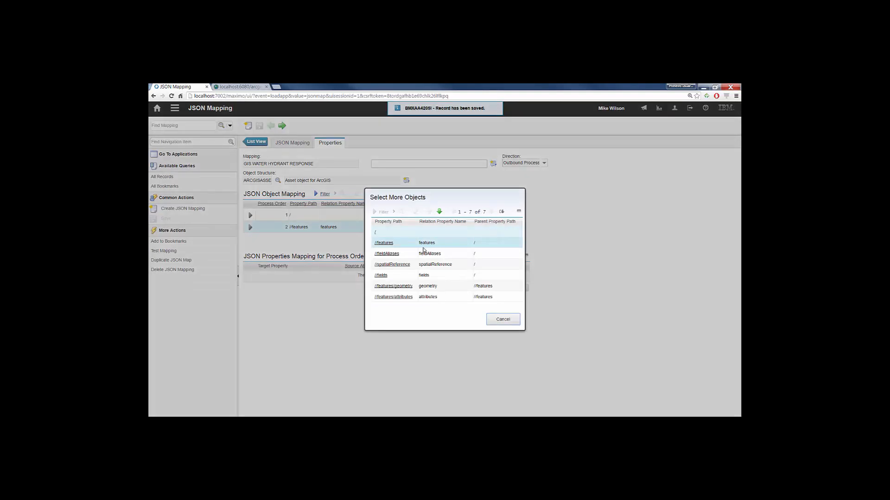
left_click(394, 297)
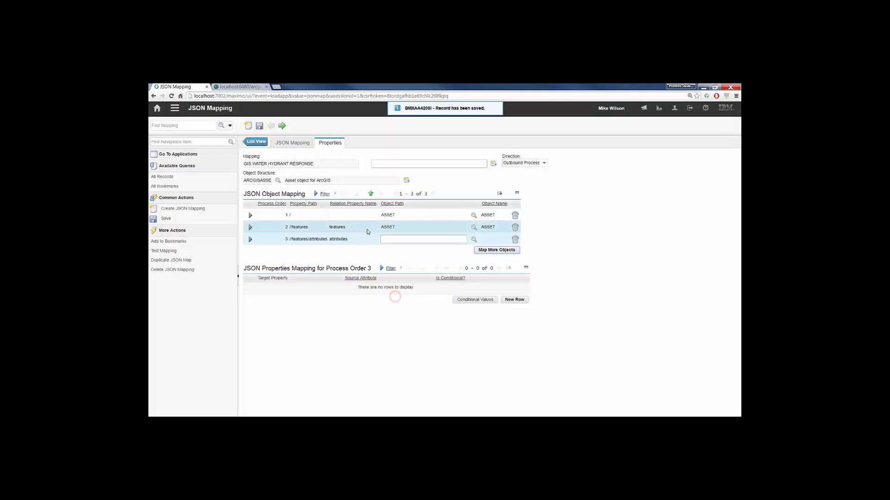
left_click(474, 239)
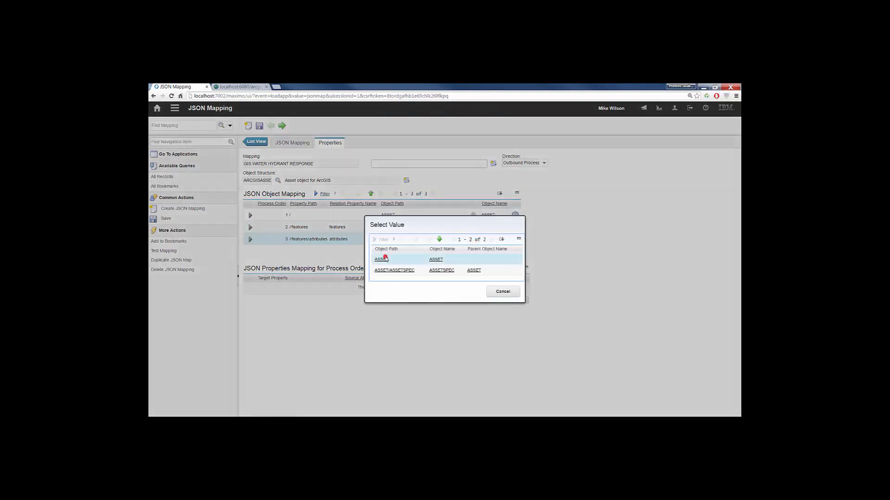
left_click(385, 259)
left_click(260, 126)
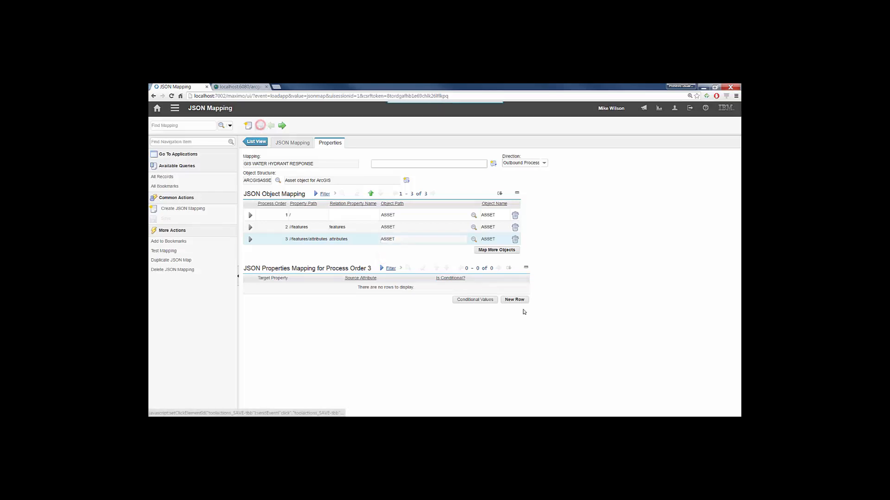
- Map the target property LOCDESC of //features/attributes to the source attribute DESCRIPTION, and save the mapping
left_click(513, 299)
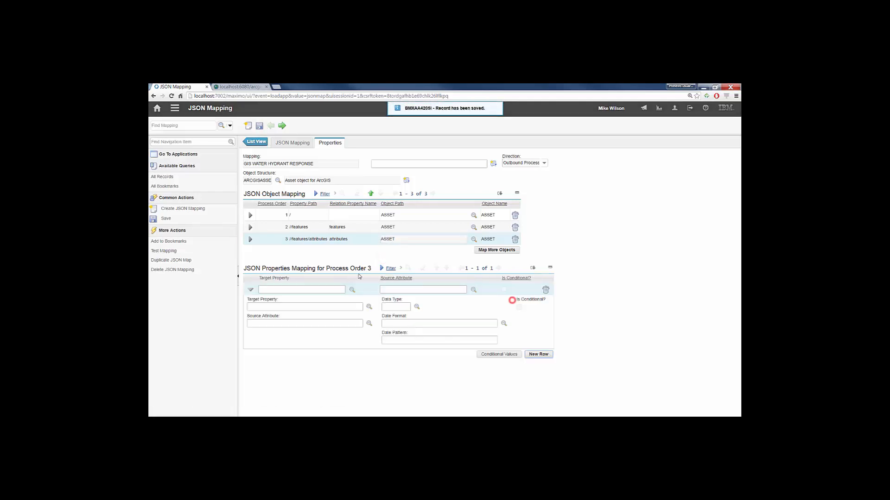
left_click(371, 307)
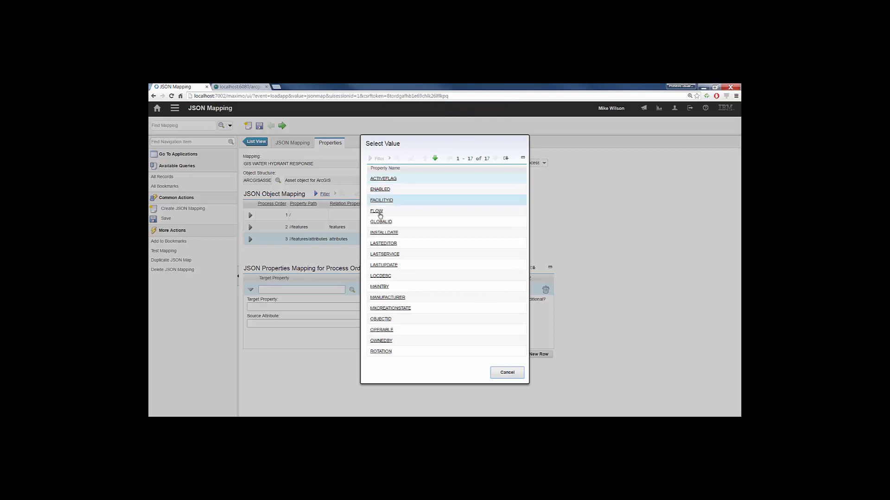
left_click(381, 277)
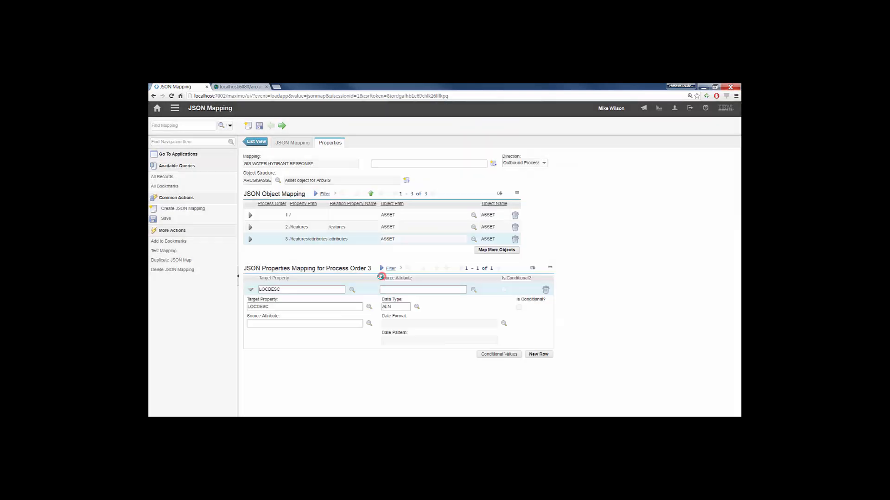
left_click(370, 325)
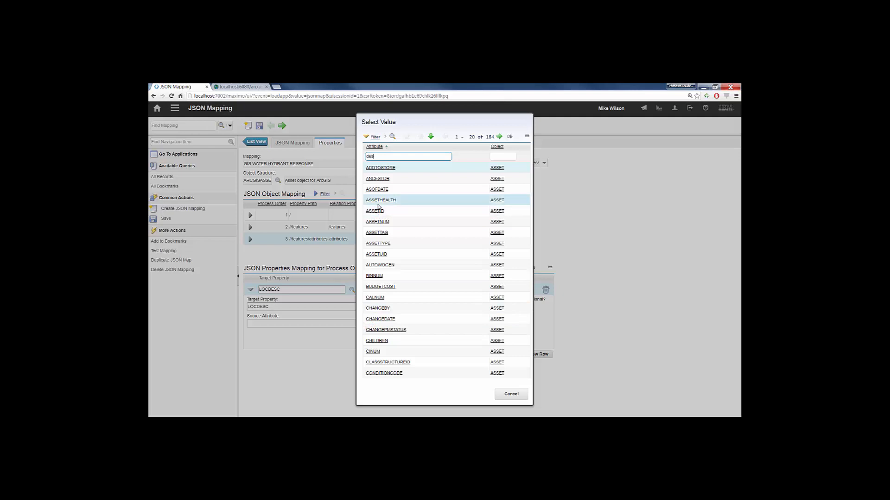
type("des")
key("Return")
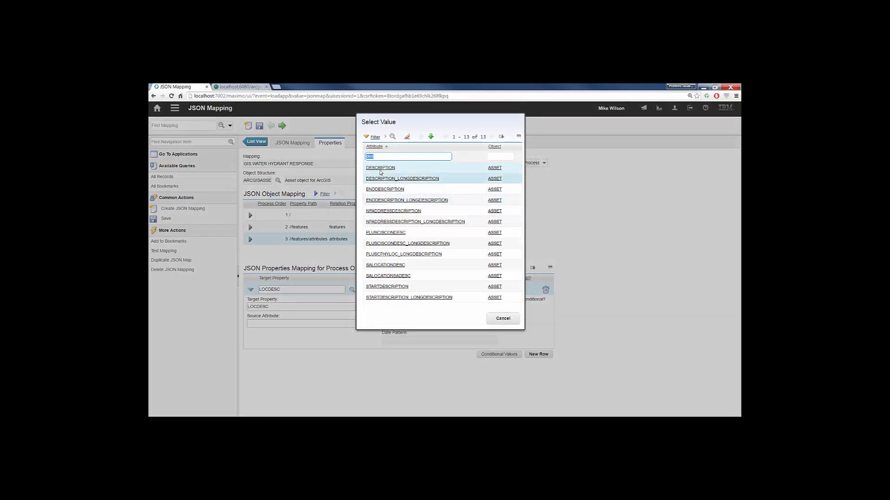
left_click(377, 167)
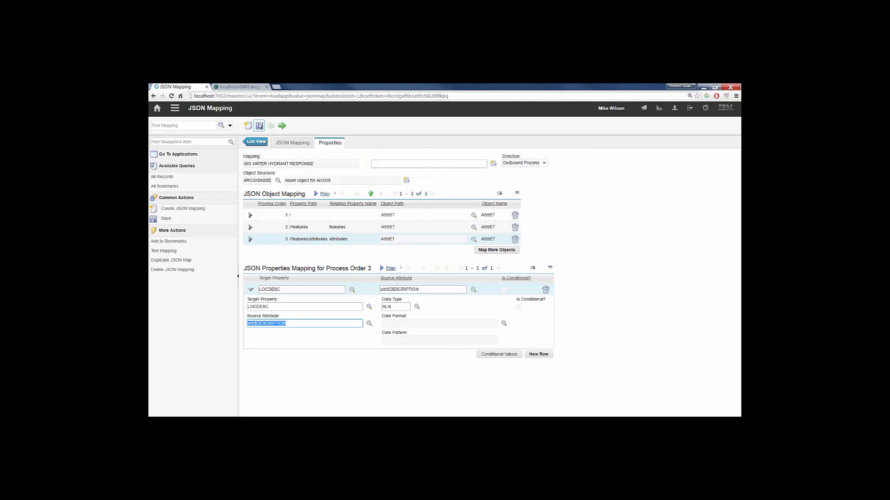
left_click(259, 126)
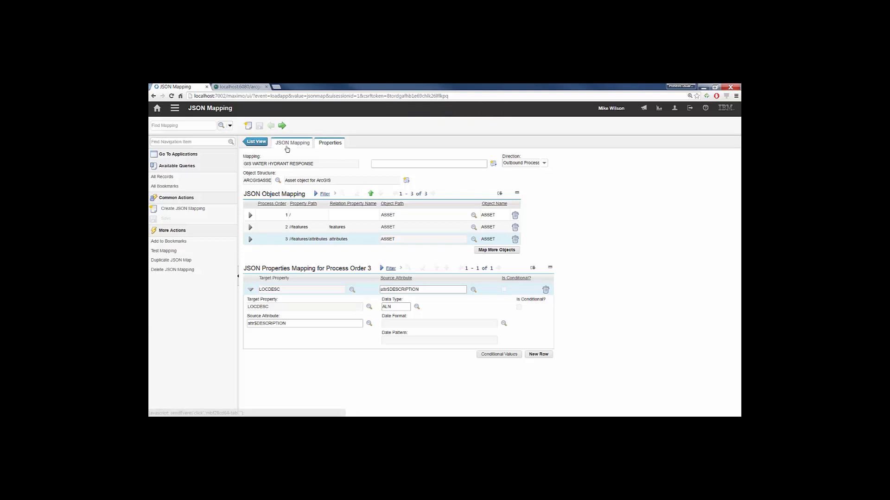
- Copy the mapping name GIS WATER HYDRANT RESPONSE and return to the refreshed list of JSON mappings
triple_click(295, 164)
right_click(295, 164)
left_click(311, 169)
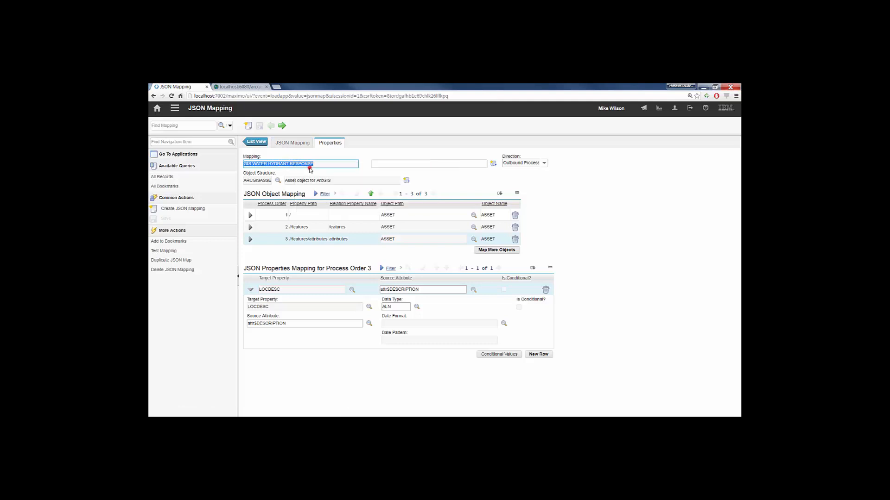
left_click(259, 142)
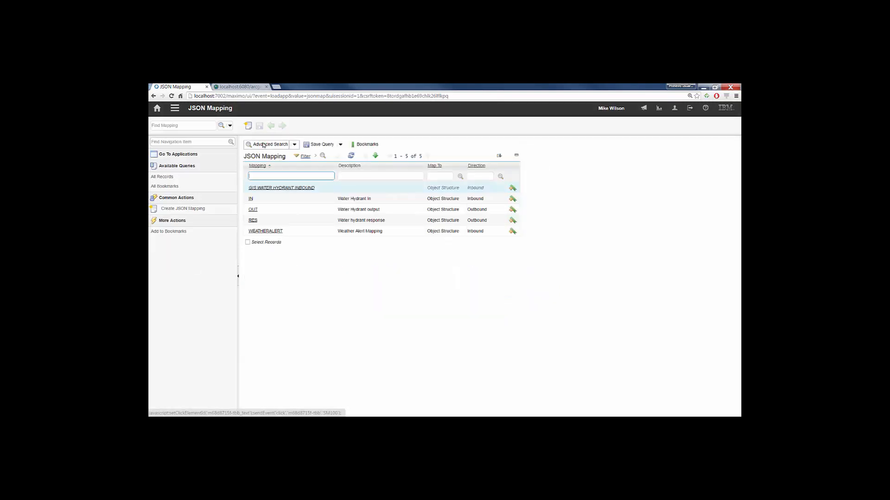
left_click(352, 156)
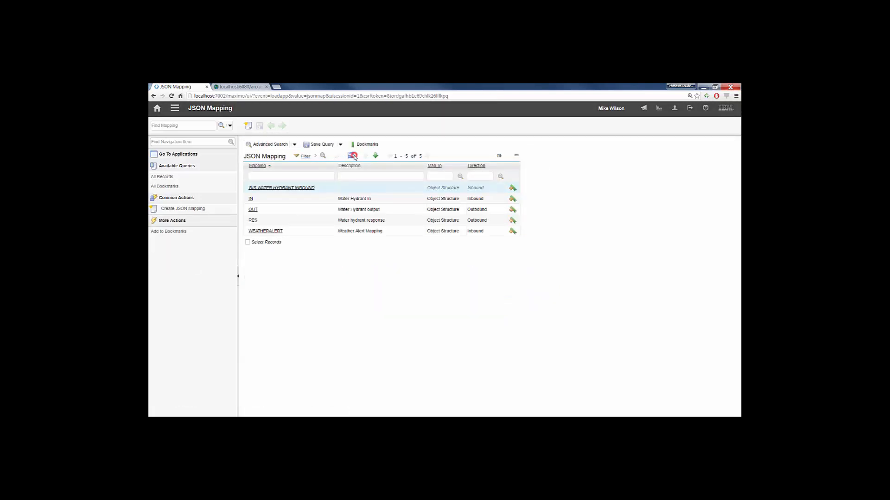
- Switch to the Map Manager application, list its maps and open the Water Network map
left_click(177, 111)
mouse_move(185, 116)
left_click(273, 124)
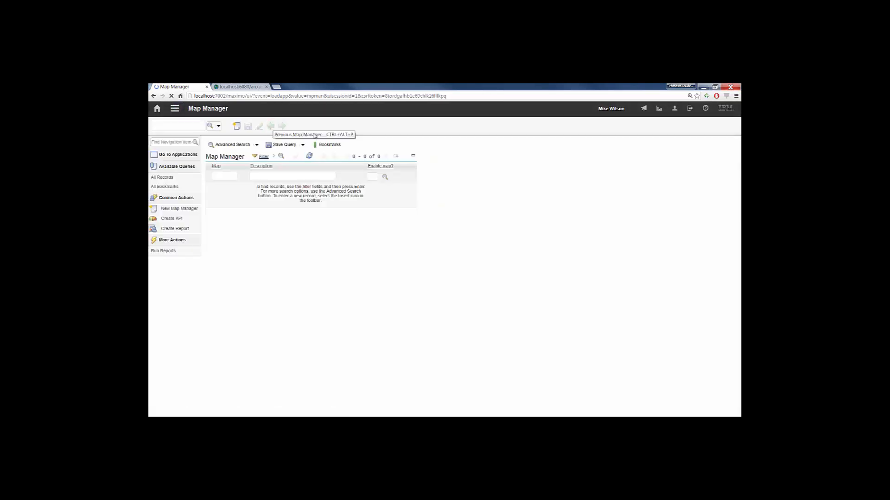
left_click(347, 156)
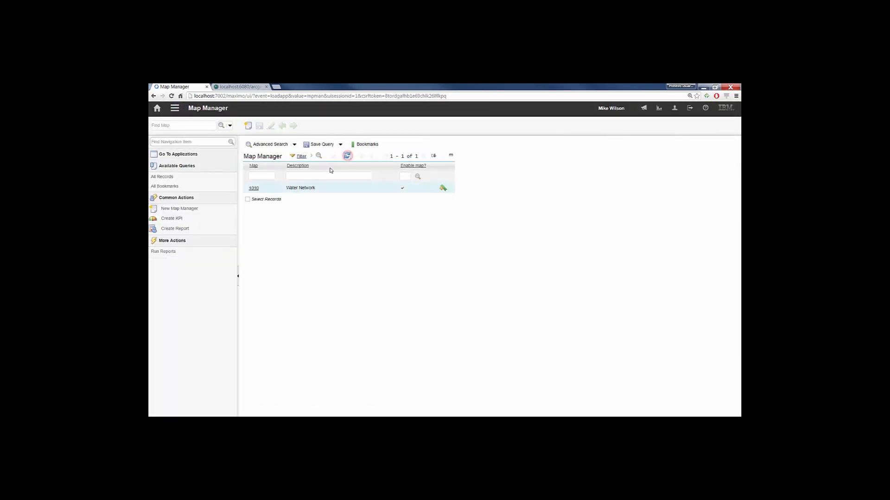
left_click(254, 189)
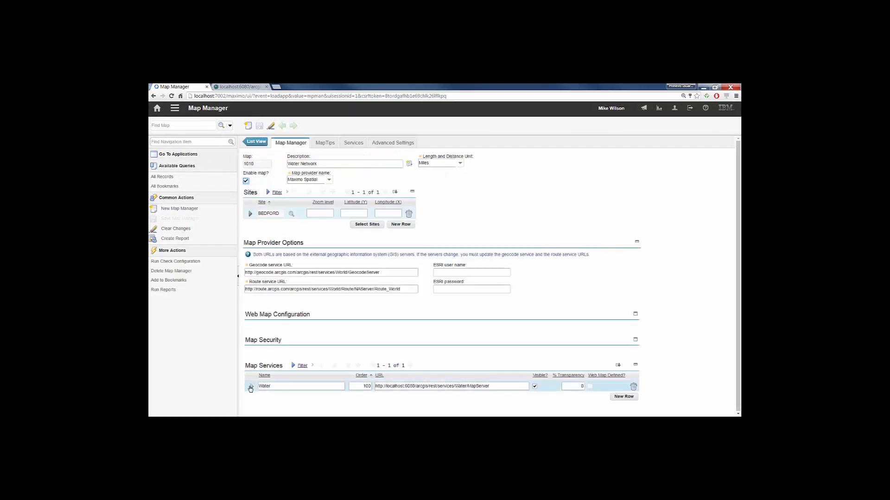
- Set the Water Hydrants layer's Response JSON Mapper Name to GIS WATER HYDRANT RESPONSE in the Water map service, and save the map
left_click(252, 386)
left_click(255, 366)
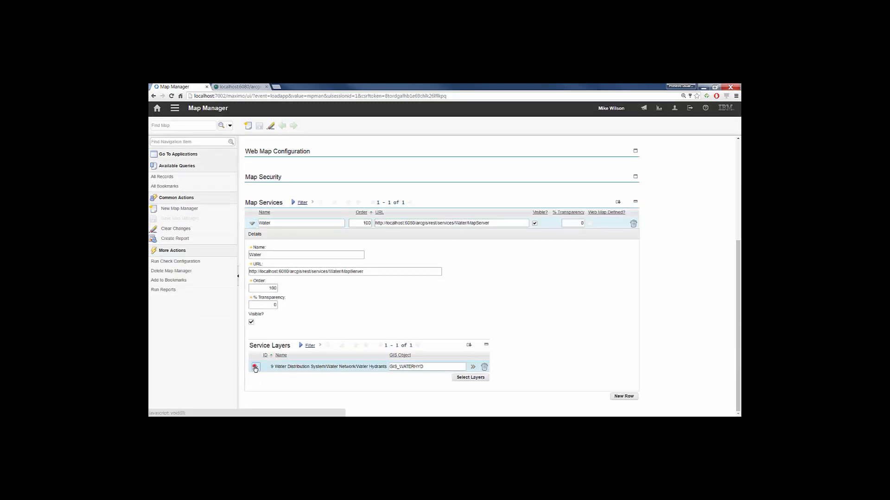
right_click(270, 351)
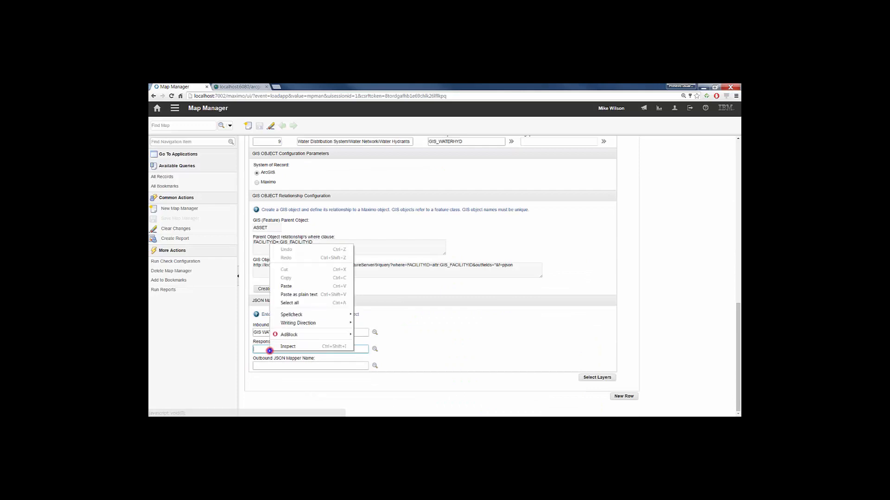
left_click(296, 288)
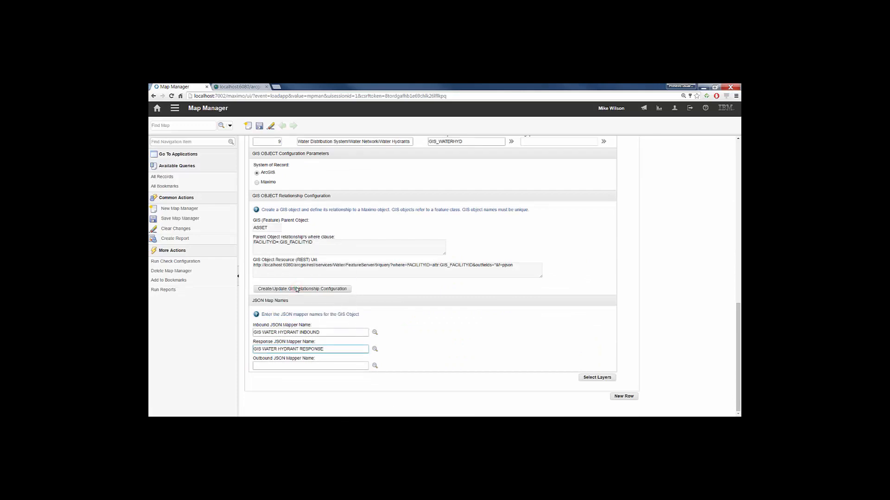
left_click(259, 126)
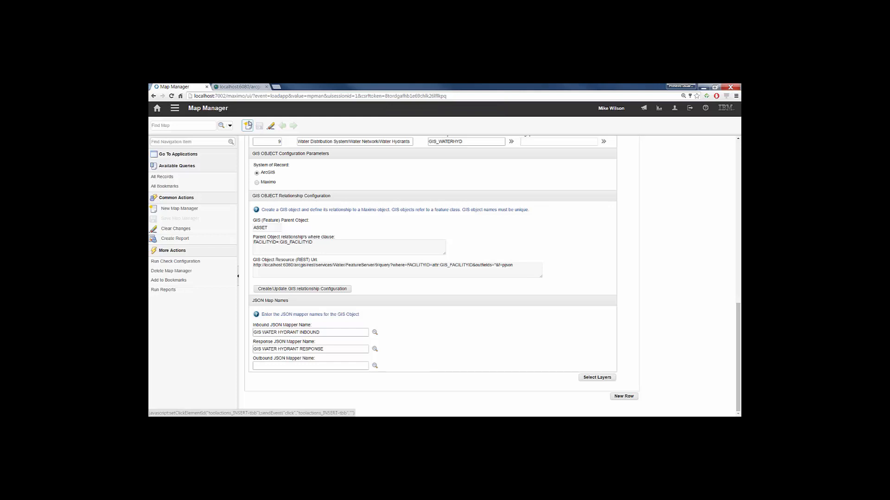
left_click(327, 358)
left_click_drag(327, 358, 258, 362)
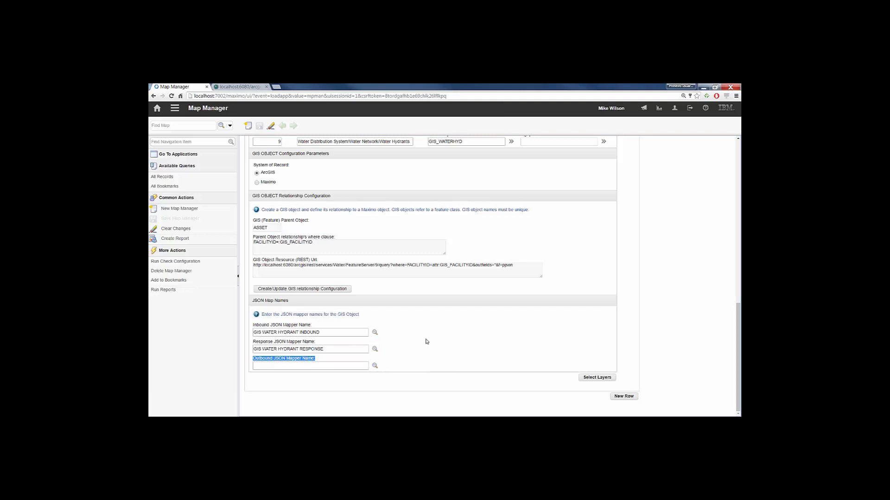
- Return to the JSON Mapping application and create a new mapping named GIS WATER HYDRANT OUTBOUND
left_click(175, 109)
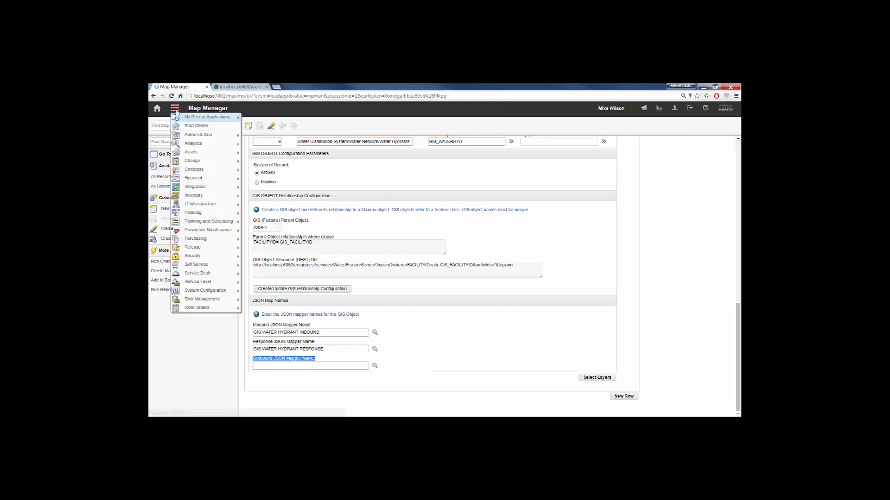
mouse_move(202, 117)
left_click(268, 126)
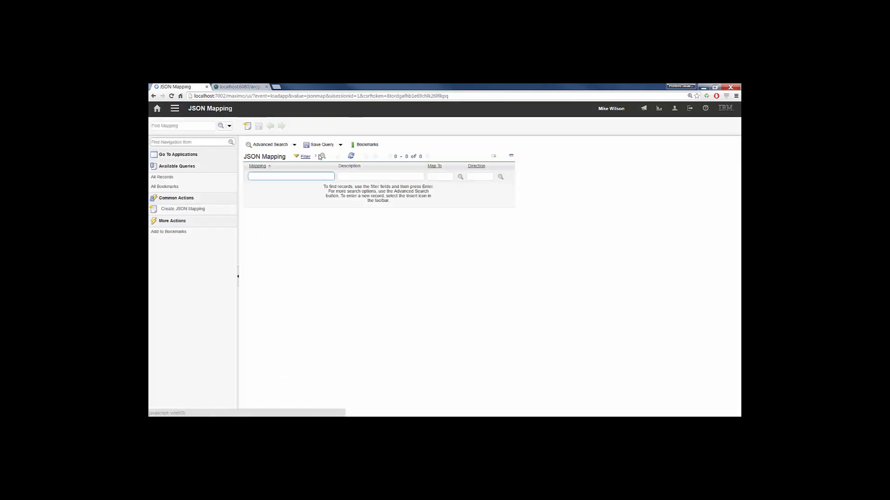
left_click(248, 126)
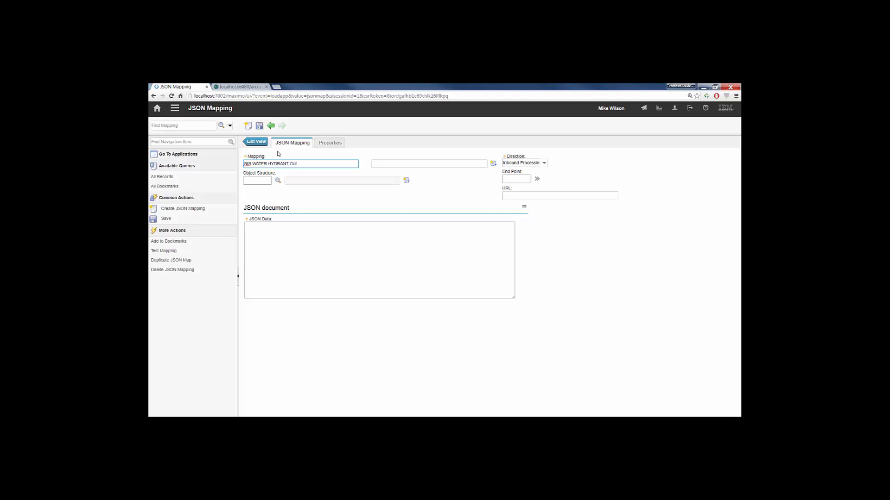
type("d")
left_click(250, 180)
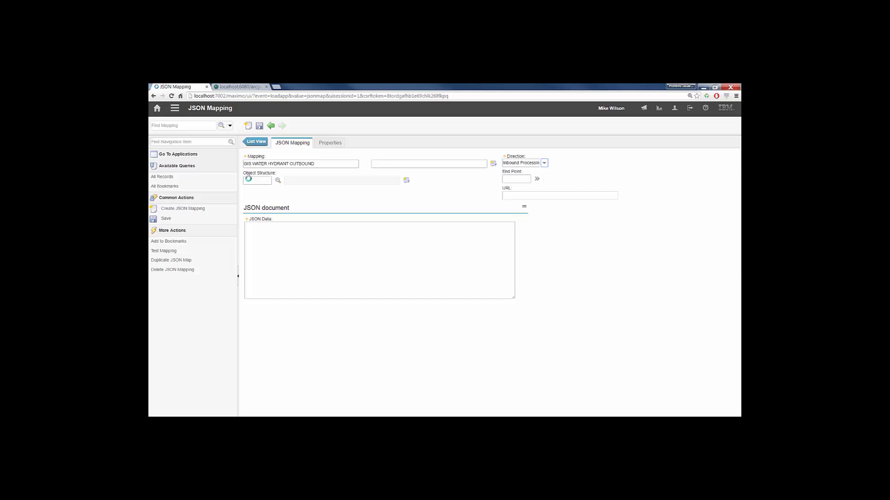
- Set the new mapping's direction to Outbound Processing and choose the object structure described as Asset object for ArcGIS
left_click(248, 178)
left_click(542, 163)
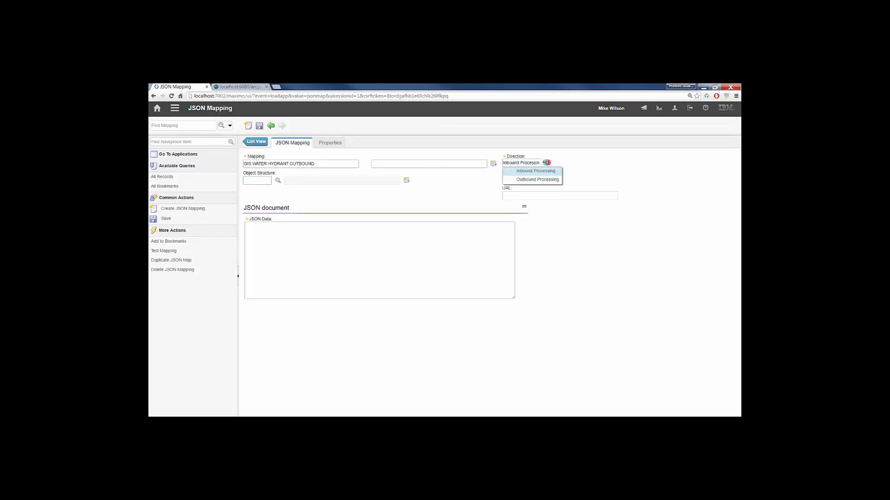
left_click(533, 180)
left_click(277, 181)
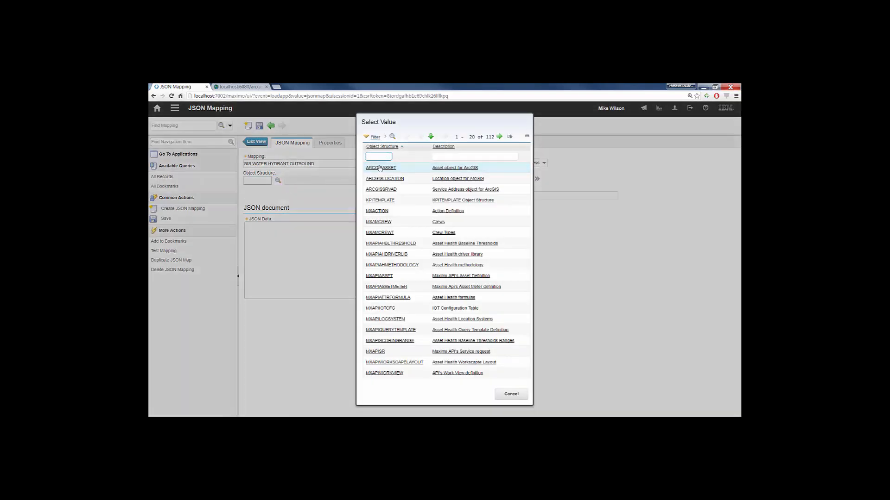
left_click(378, 166)
- Paste the copied ArcGIS query address into the mapping's URL to load its JSON data, and save the mapping
left_click(520, 195)
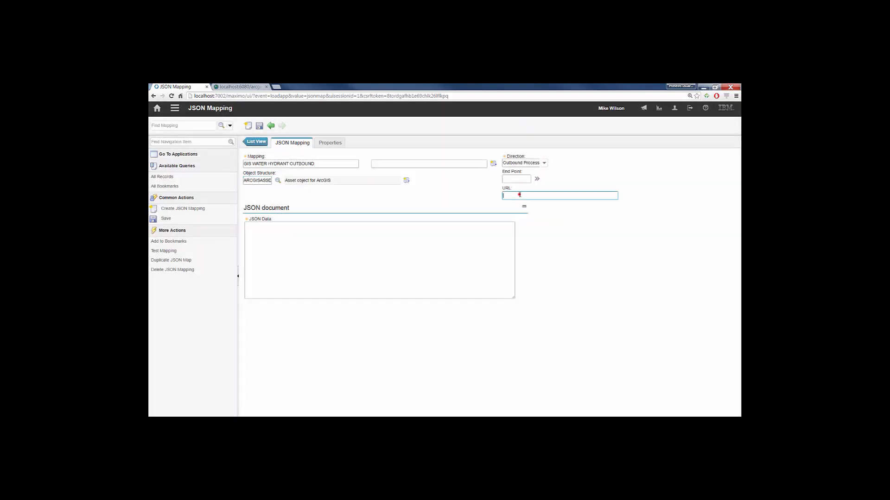
key("ctrl+v")
key("Tab")
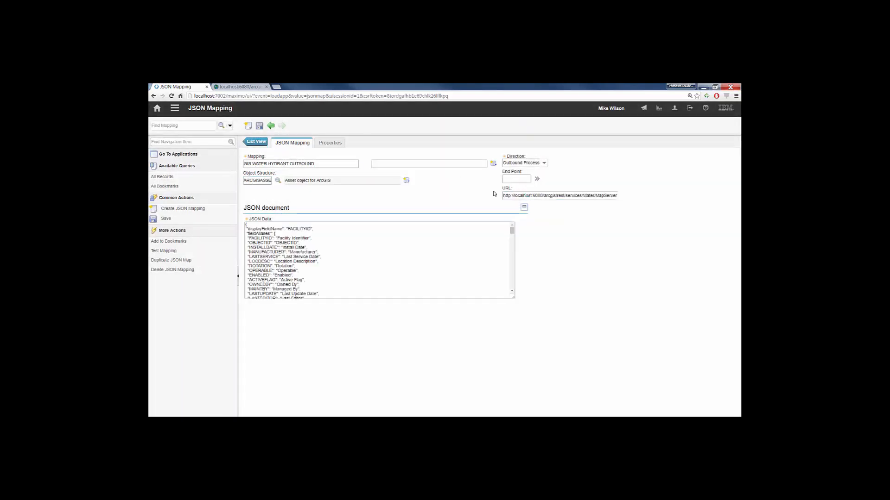
left_click(259, 125)
- Add the //features object to the outbound mapping's JSON object mappings with object path ASSET
left_click(330, 143)
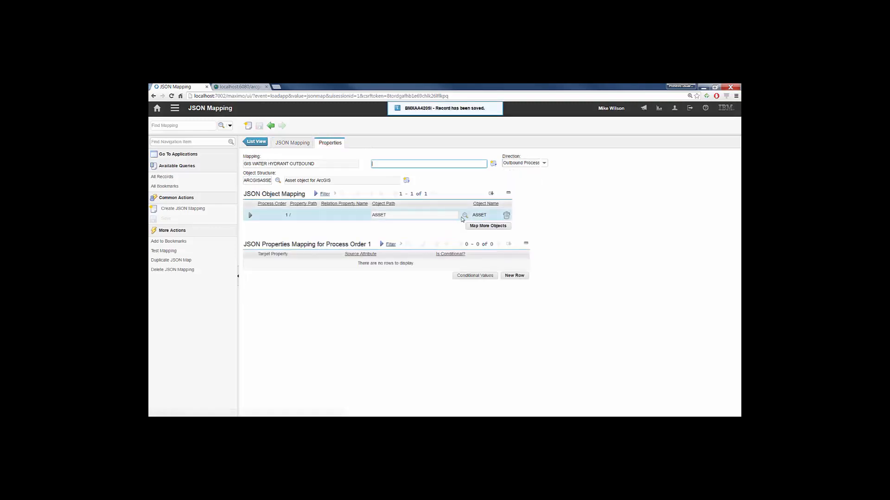
left_click(489, 225)
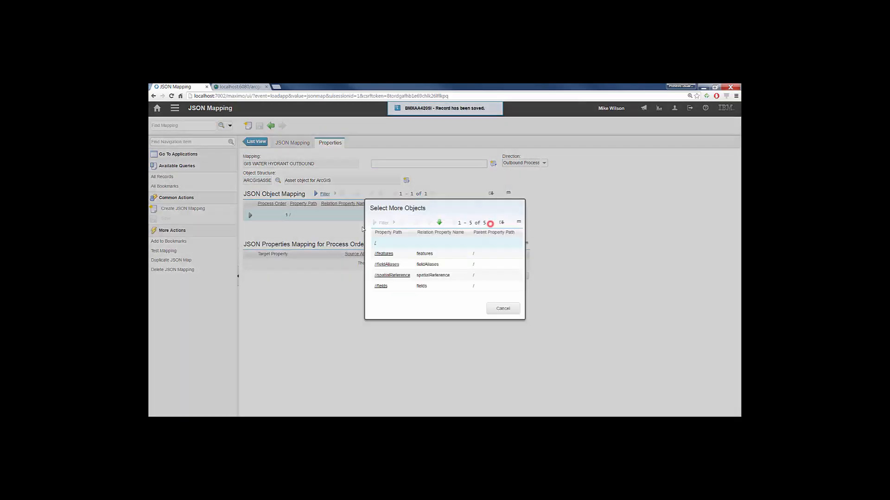
left_click(385, 255)
left_click(464, 228)
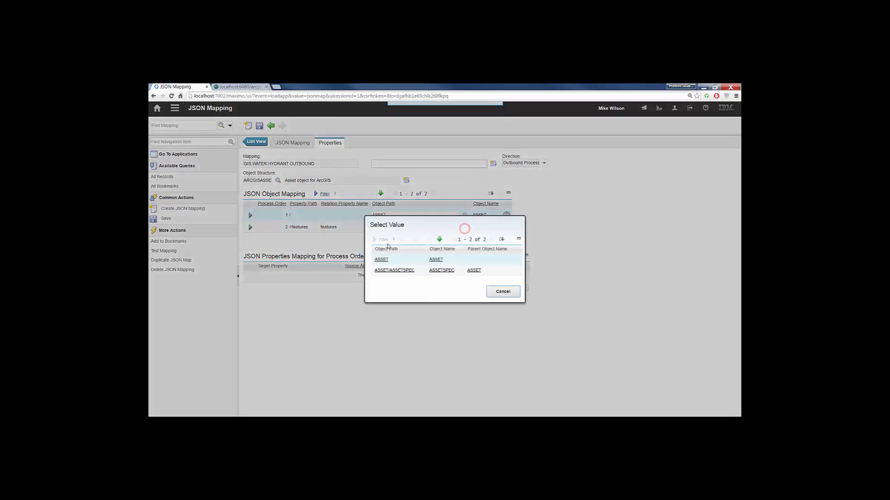
left_click(381, 260)
- Add the //features/attributes object to the outbound mapping with object path ASSET, and save the mapping
left_click(493, 237)
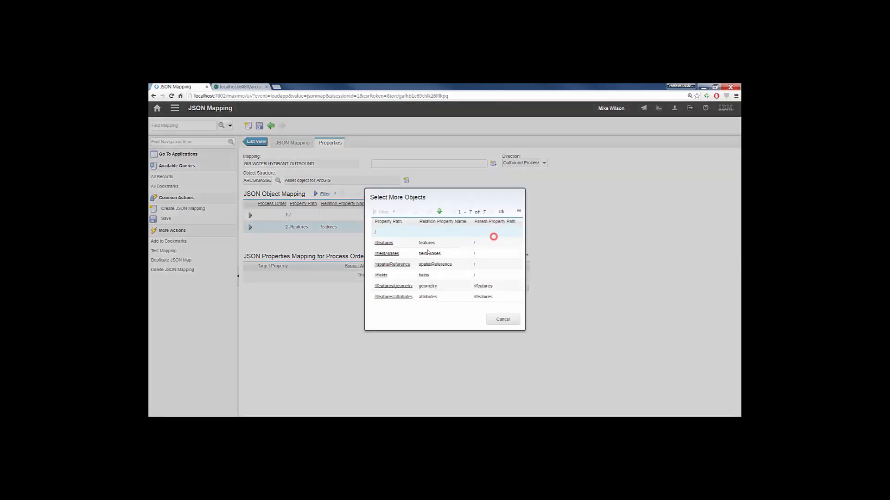
left_click(396, 297)
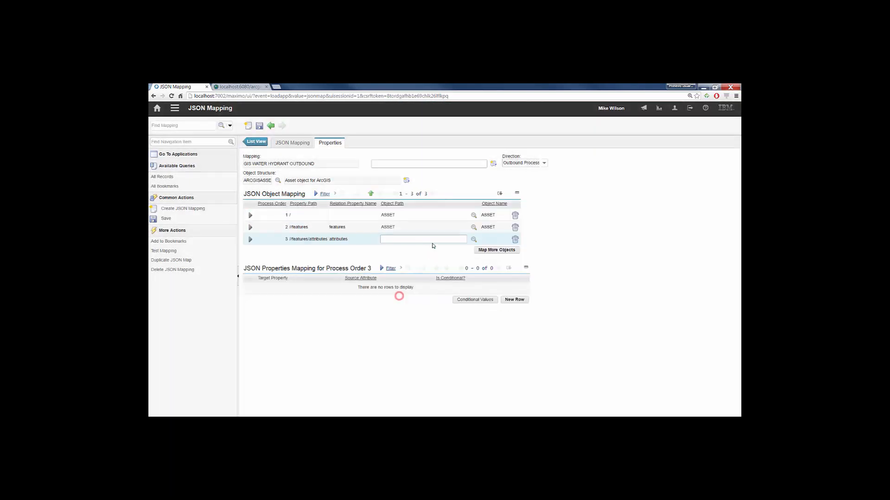
left_click(474, 239)
left_click(381, 260)
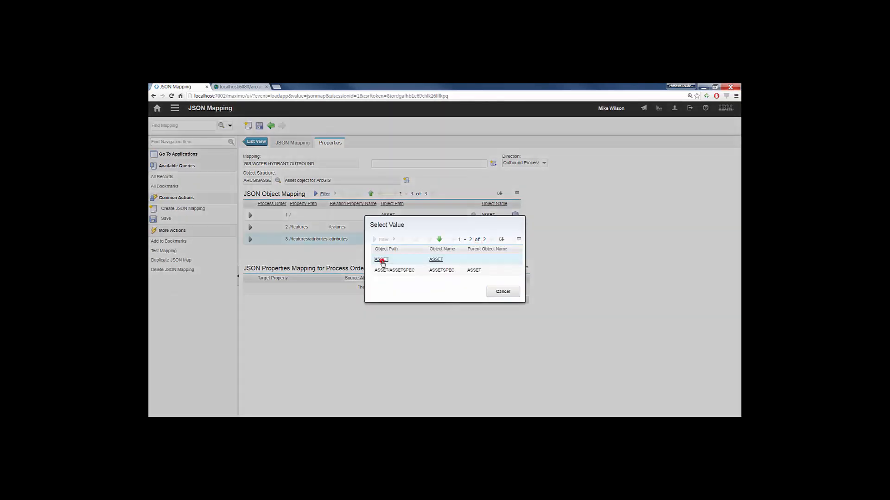
left_click(260, 125)
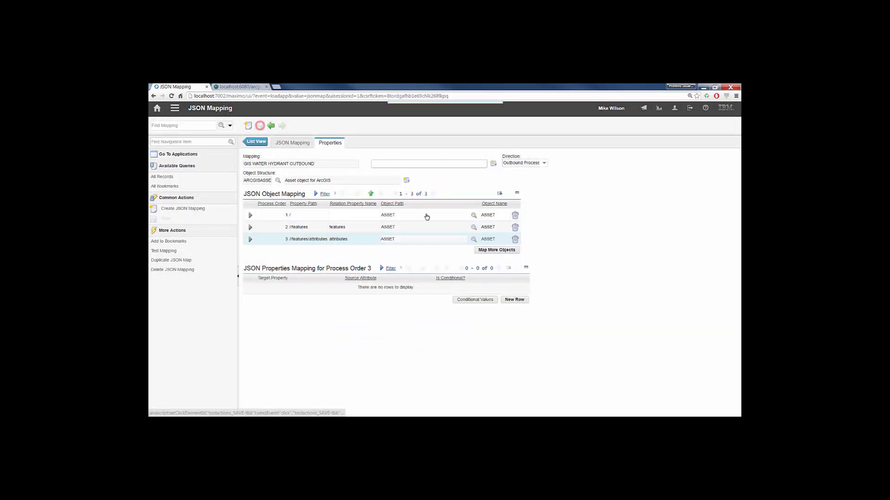
- Map the target property LOCDESC to the asset's DESCRIPTION source attribute in the outbound mapping's attributes object, and save the mapping
left_click(515, 299)
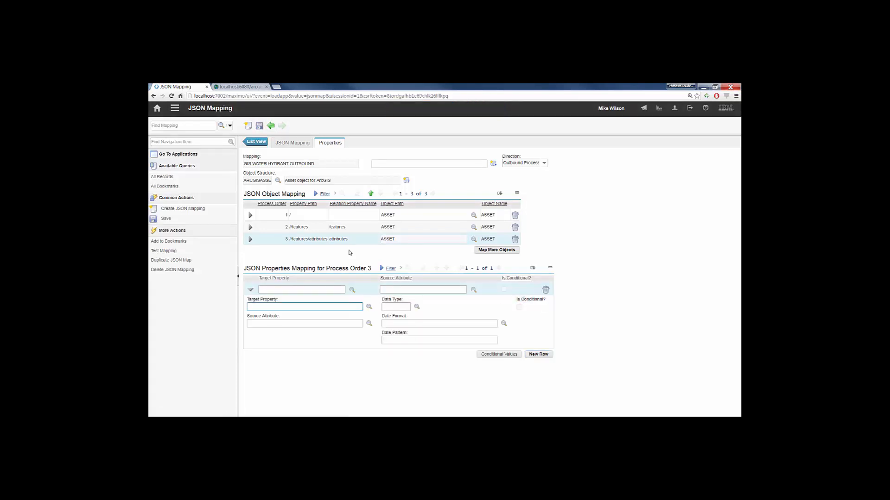
left_click(369, 307)
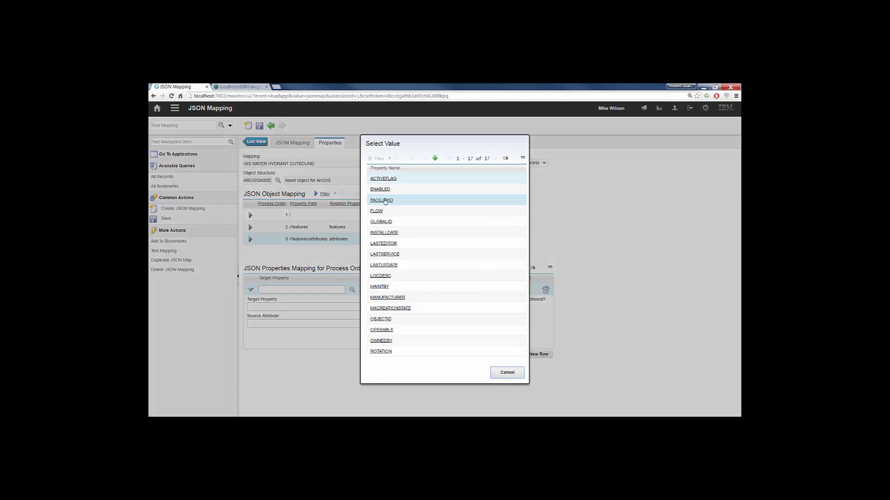
left_click(381, 276)
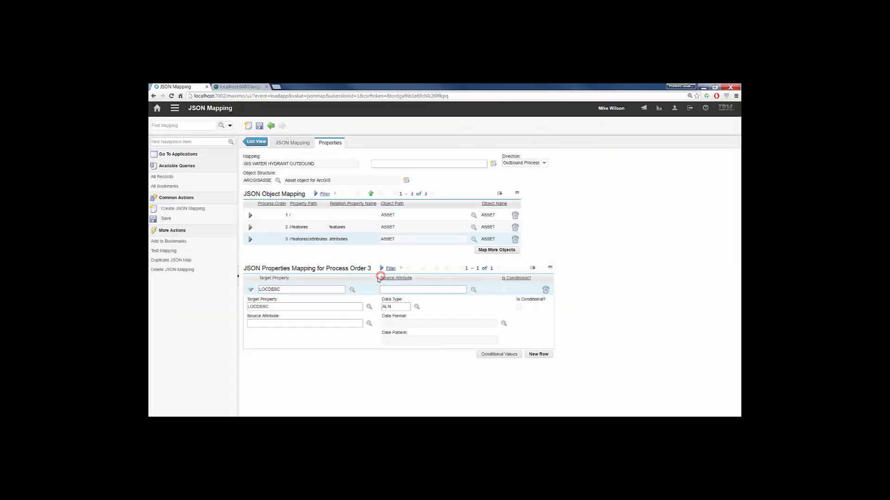
left_click(370, 324)
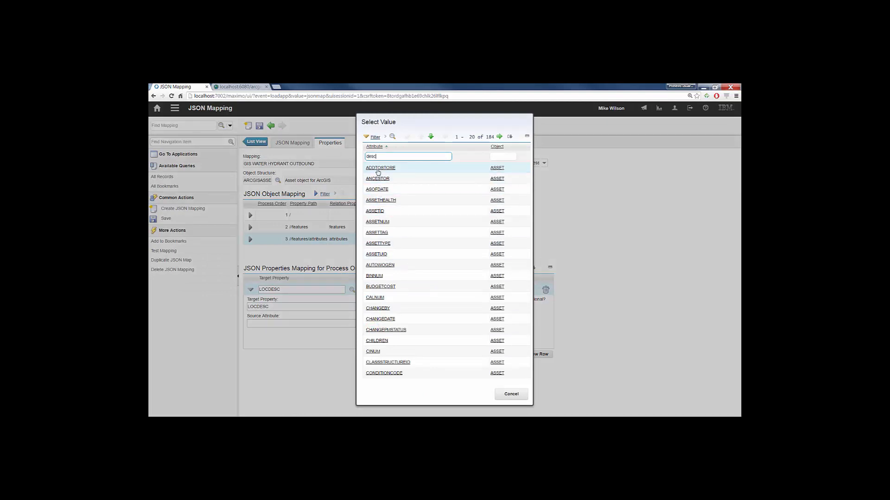
key("Return")
left_click(378, 168)
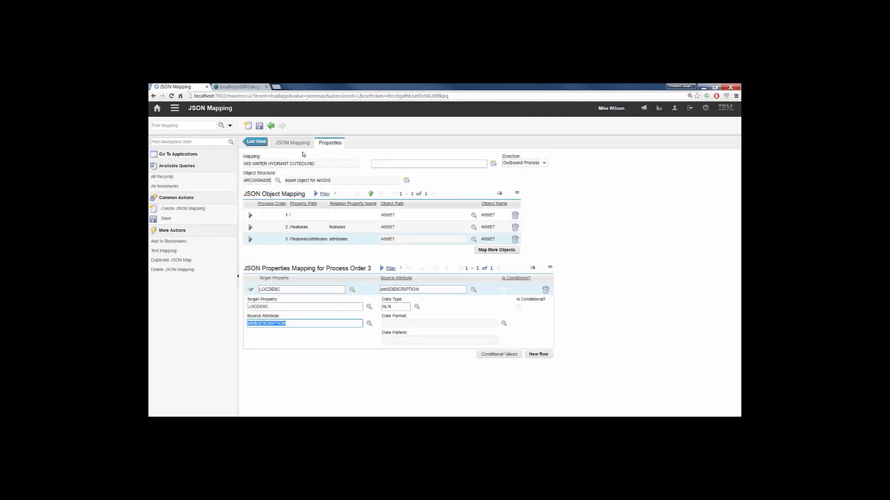
left_click(258, 127)
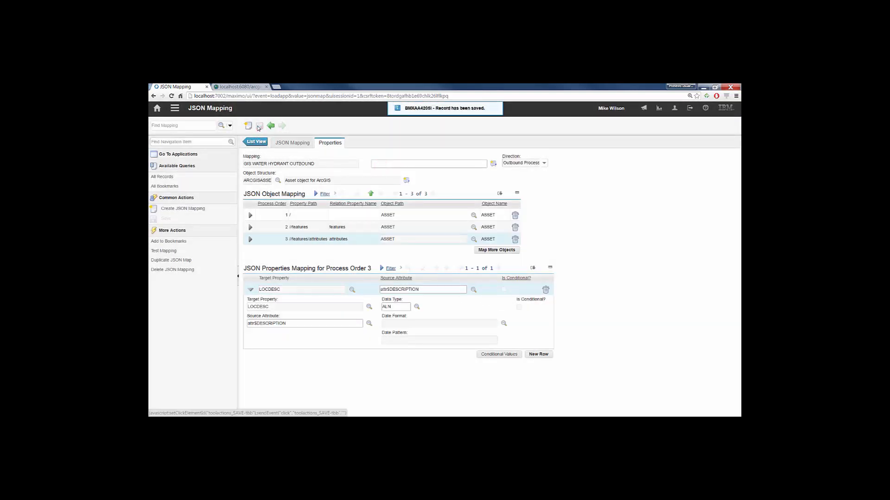
- Copy the outbound mapping's name and open the Water Network map in Map Manager
left_click(179, 110)
triple_click(322, 164)
key("ctrl+c")
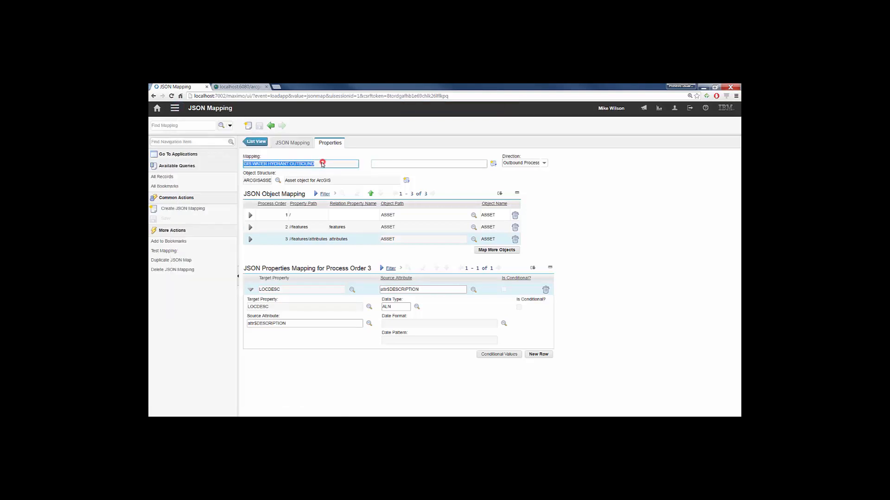
left_click(175, 107)
left_click(263, 129)
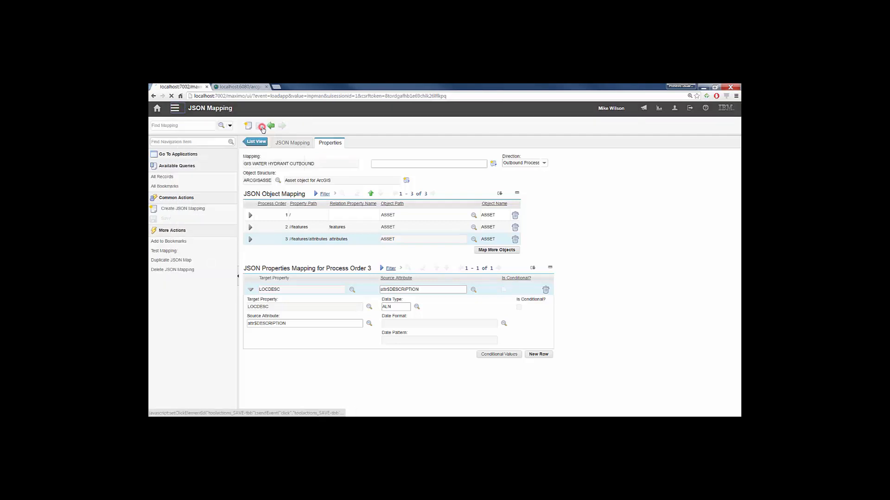
left_click(346, 157)
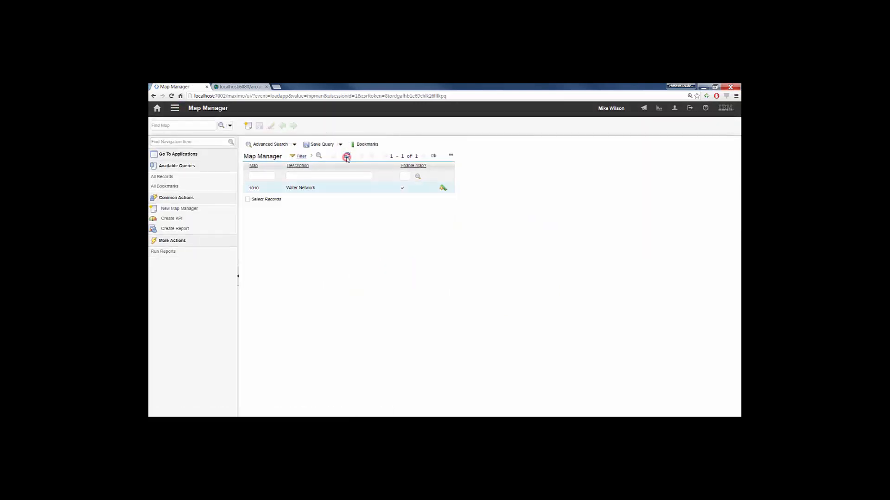
left_click(253, 188)
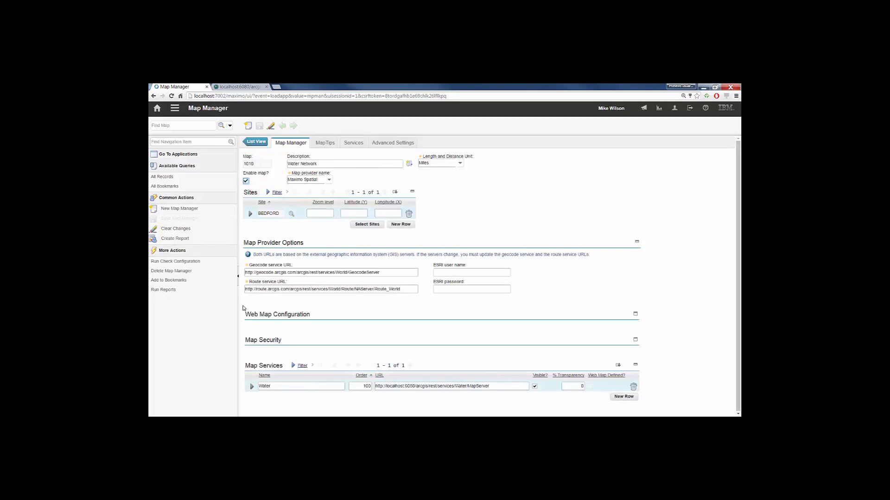
- Set the Water Hydrants layer's outbound JSON mapper name to GIS WATER HYDRANT OUTBOUND, and save the map
left_click(252, 386)
scroll(257, 370, "down", 4)
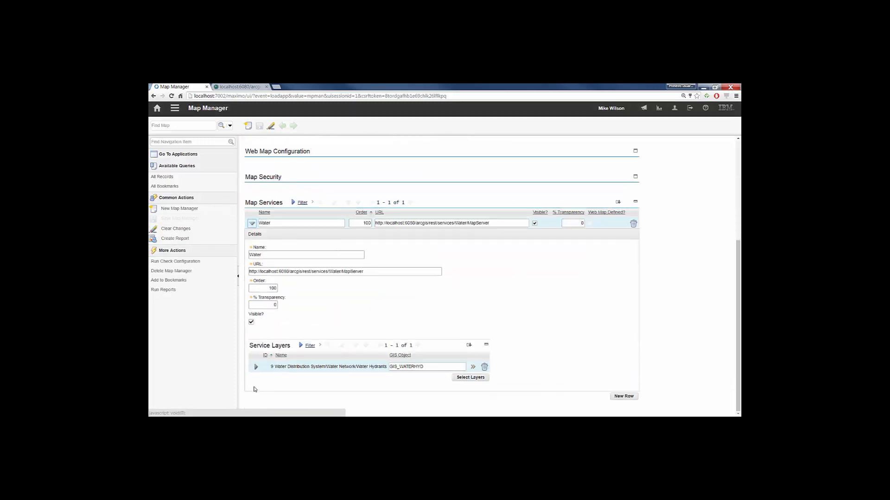
left_click(256, 367)
scroll(256, 368, "down", 5)
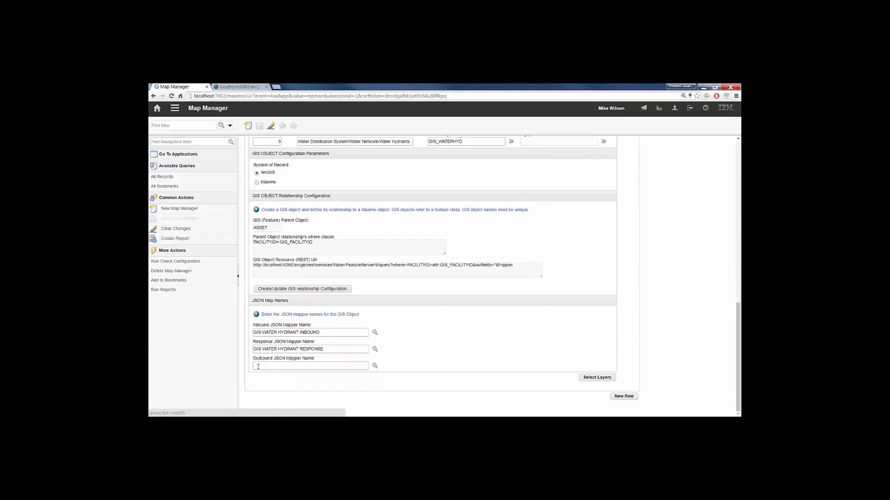
left_click(258, 367)
key("ctrl+v")
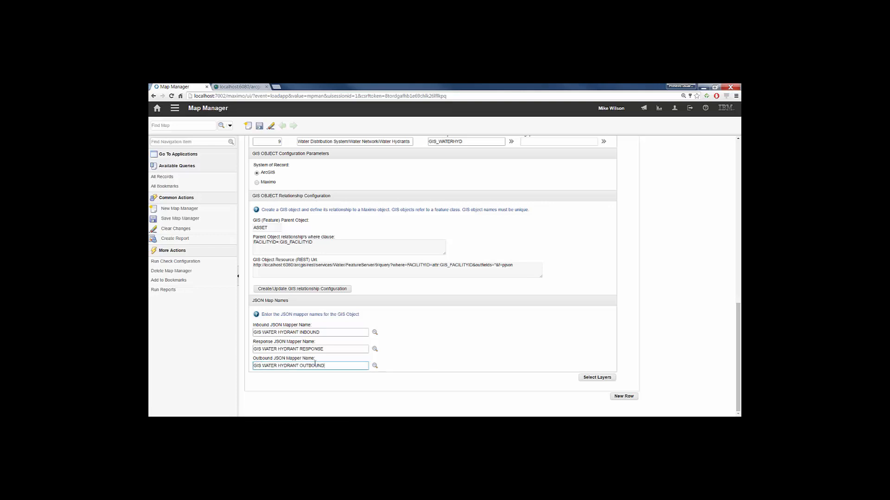
left_click(260, 125)
- Open the publish channel described as ARCGIS ASSETS synchronization in the Publish Channels application
left_click(175, 108)
mouse_move(238, 119)
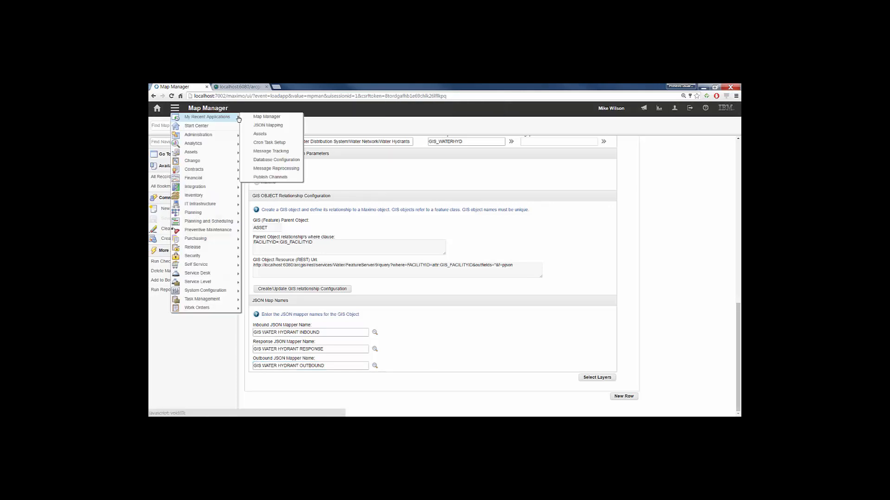
mouse_move(195, 187)
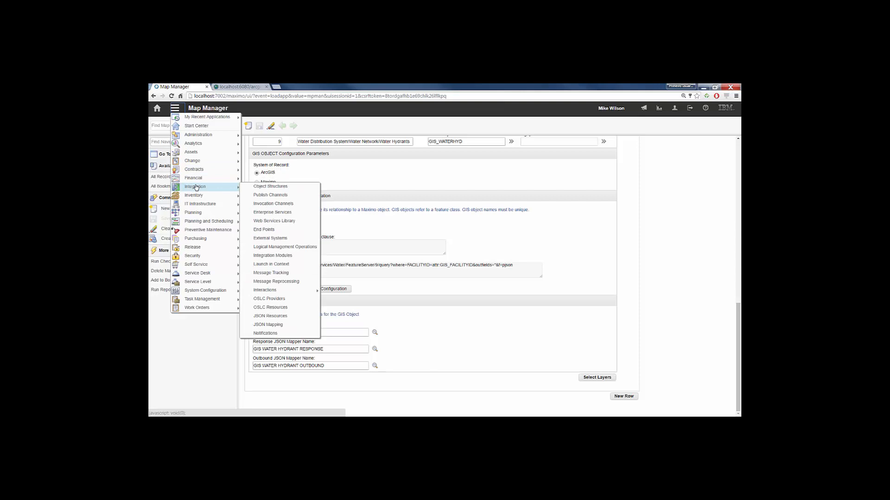
left_click(270, 195)
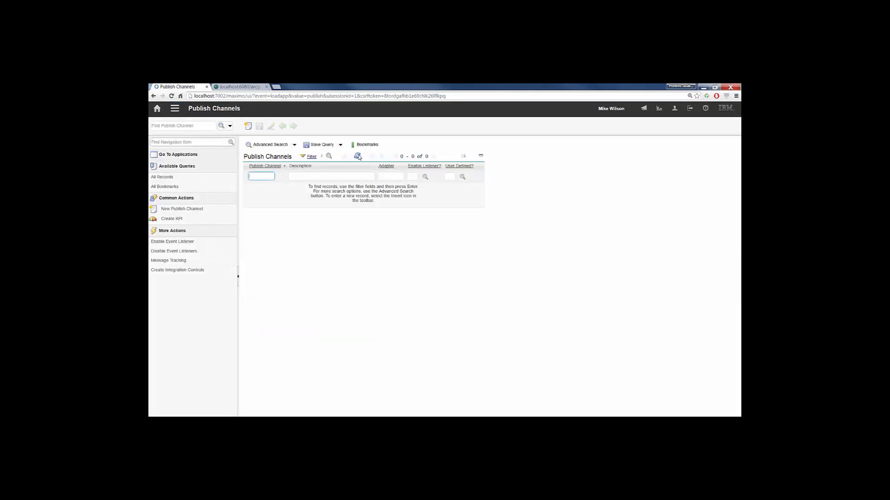
left_click(358, 156)
left_click(258, 189)
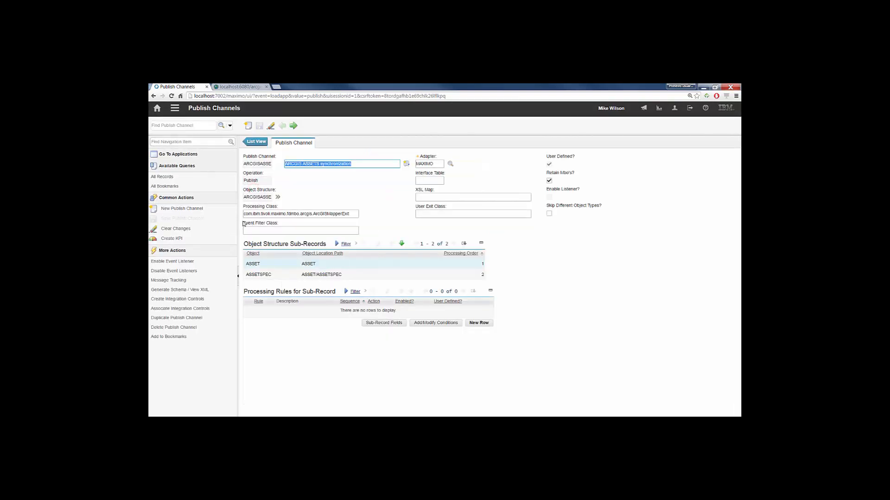
- Copy the required event filter class name from the IBM Knowledge Center page on synchronizing data between ArcGIS and Maximo
left_click_drag(243, 224, 277, 224)
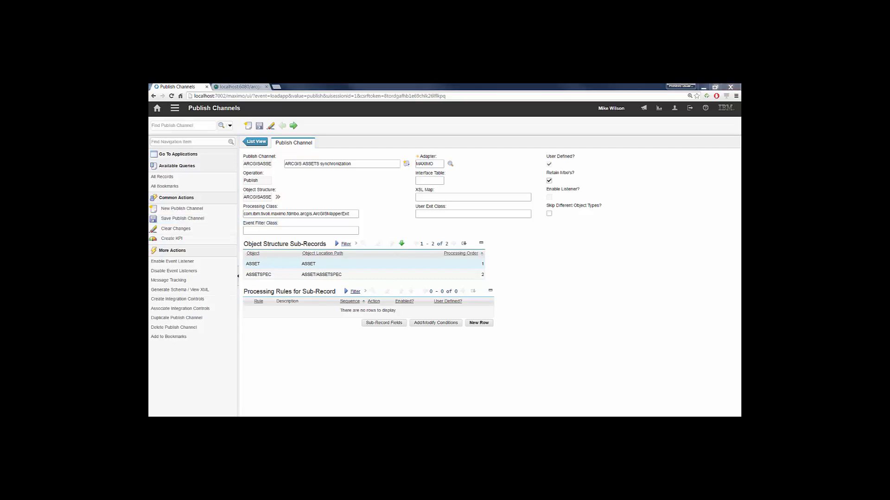
left_click_drag(148, 119, 393, 144)
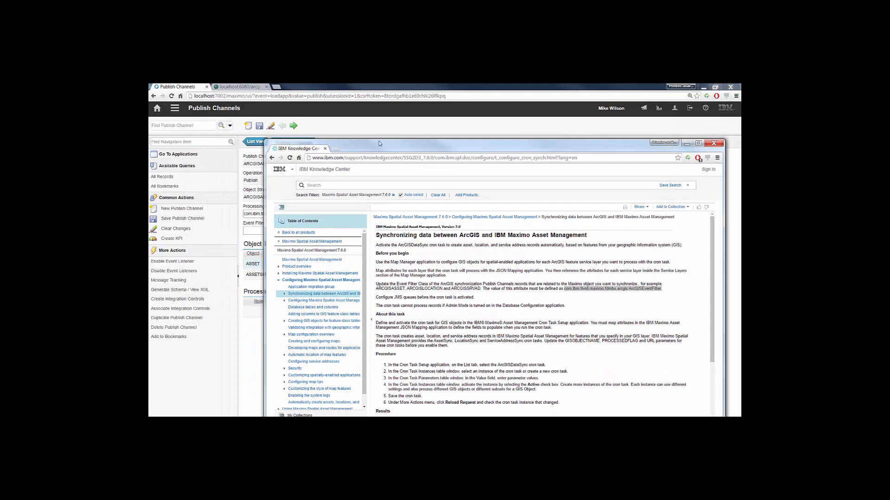
left_click_drag(265, 141, 382, 230)
left_click_drag(503, 241, 509, 147)
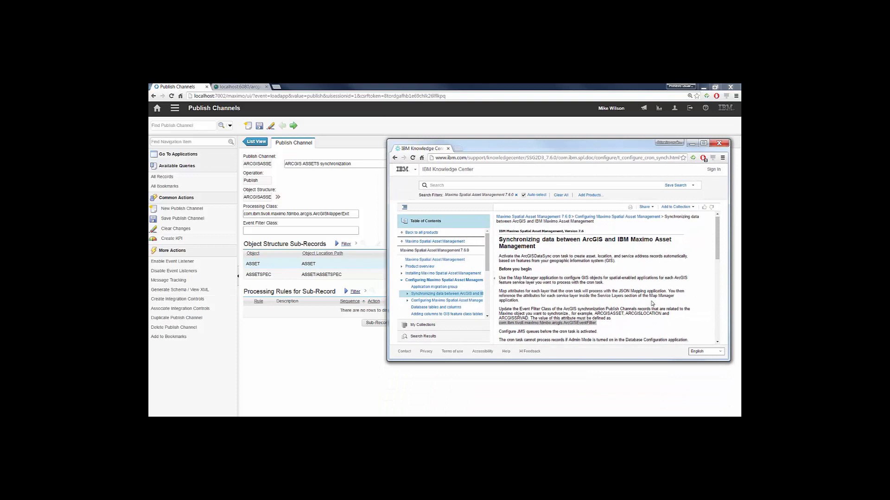
scroll(565, 282, "down", 1)
mouse_move(499, 278)
left_mouse_down()
mouse_move(667, 278)
mouse_move(499, 292)
left_mouse_up()
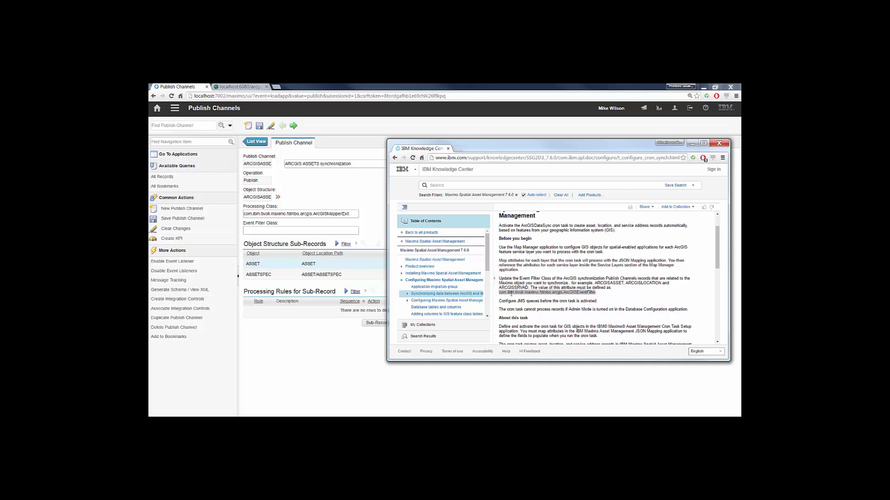
right_click(512, 293)
left_click(531, 299)
- Set the publish channel's event filter class to com.ibm.tivoli.maximo.fdmbo.arcgis.ArcGISEventFilter, save the channel, and enable its event listener
right_click(272, 233)
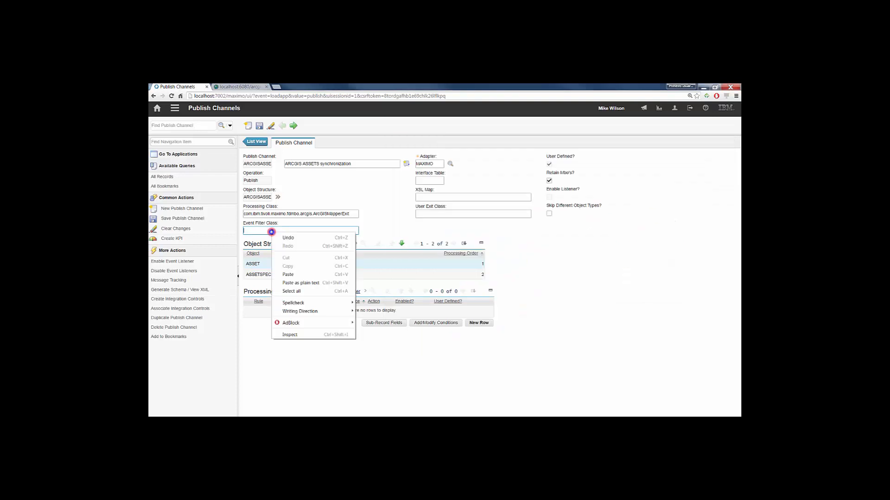
left_click(308, 283)
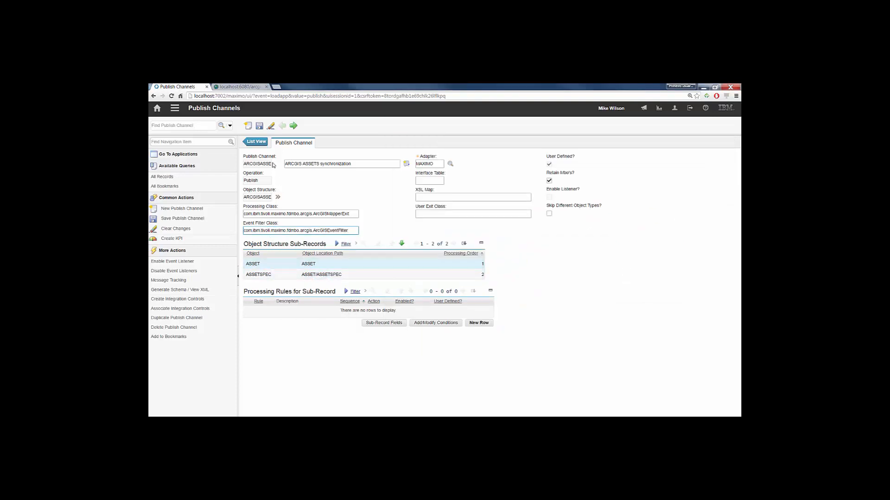
left_click(260, 126)
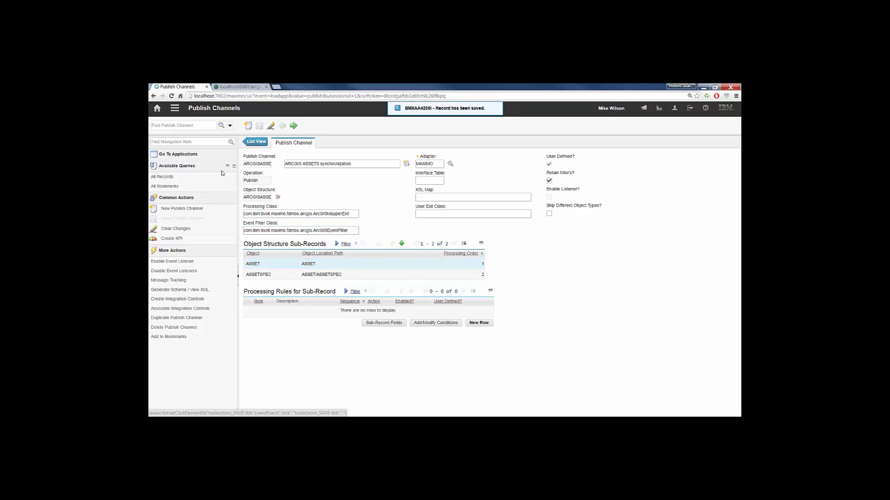
left_click(188, 262)
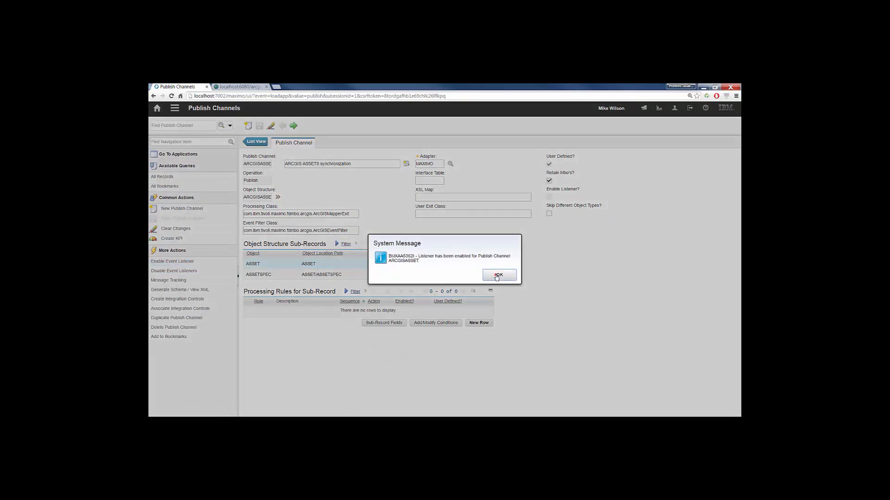
left_click(498, 275)
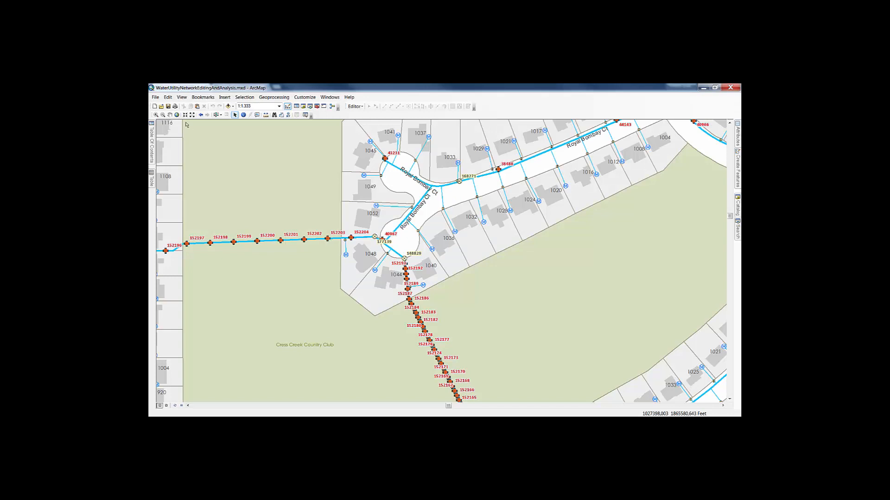
- Browse the water network map in ArcMap and zoom in on the Druid Hills Ct cul-de-sac off W Bauer Rd
left_click(170, 115)
left_click_drag(551, 221, 380, 346)
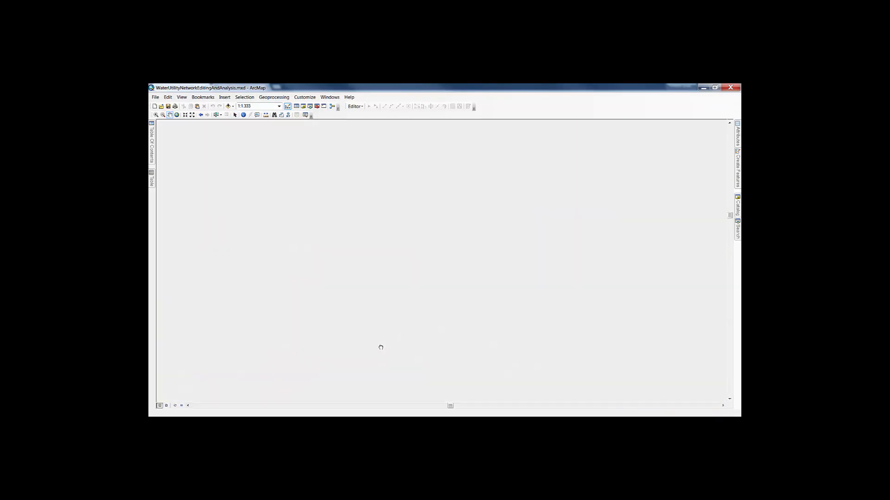
left_click_drag(501, 304, 168, 148)
left_click_drag(232, 232, 436, 184)
left_click_drag(321, 162, 388, 292)
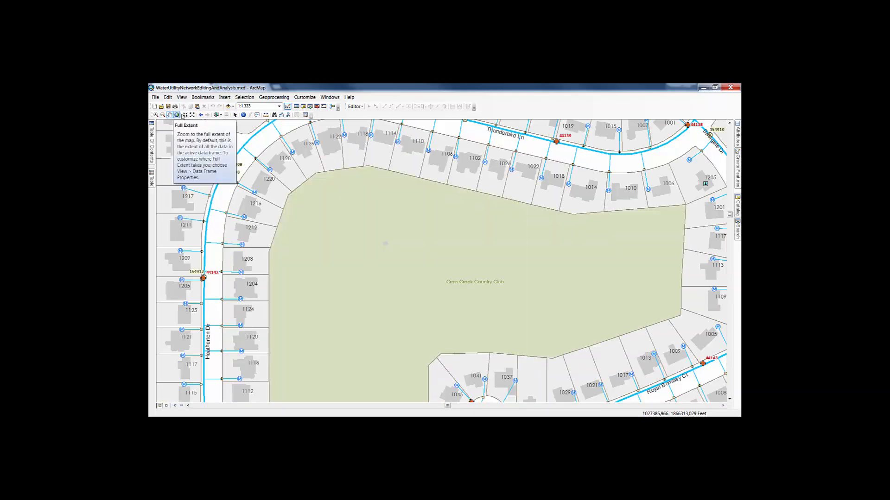
left_click(192, 115)
left_click(192, 115)
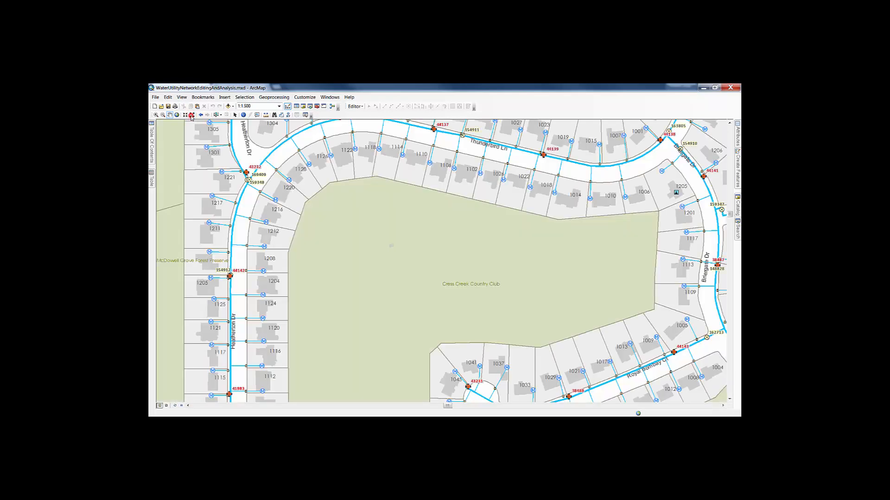
left_click(191, 116)
left_click(192, 115)
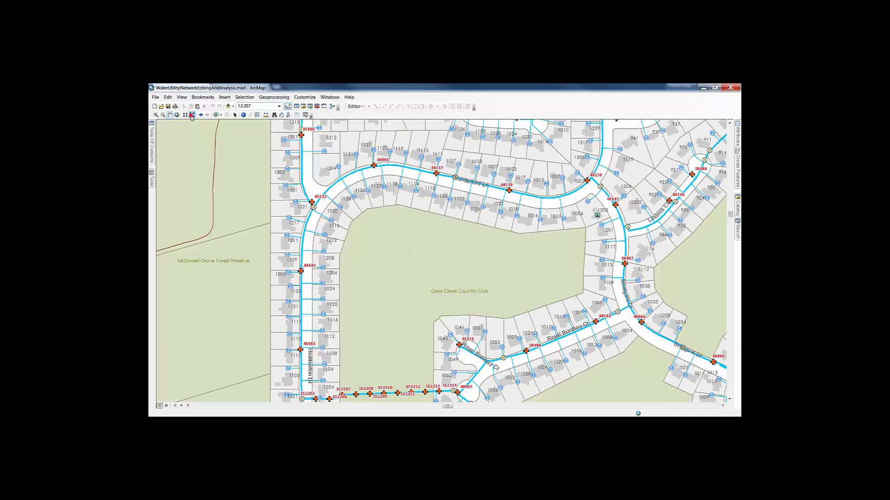
left_click(192, 115)
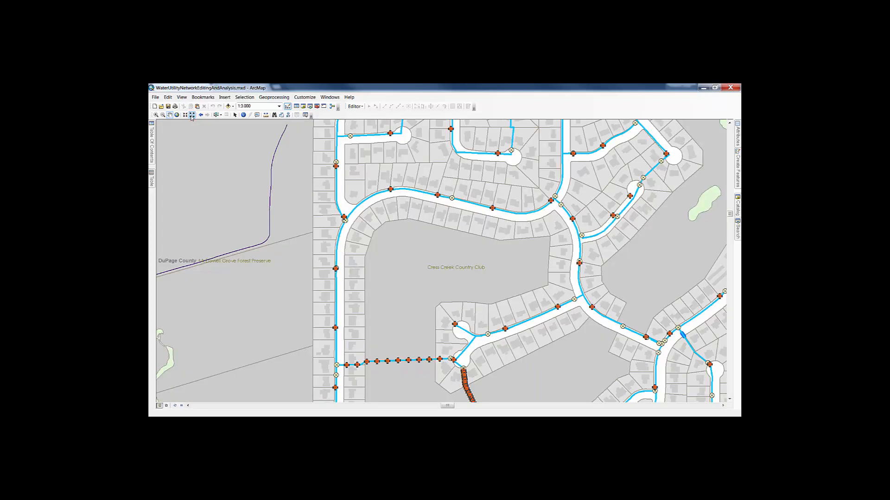
left_click_drag(452, 169, 409, 312)
left_click_drag(542, 211, 295, 242)
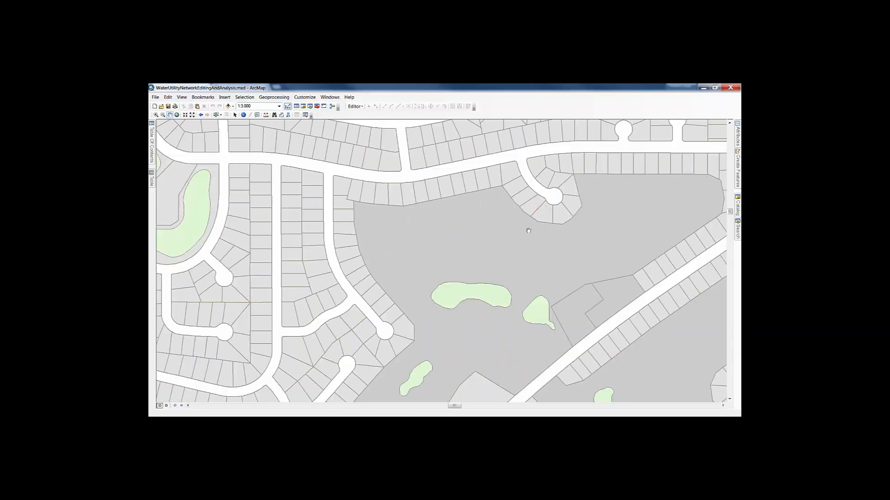
left_click_drag(531, 217, 530, 272)
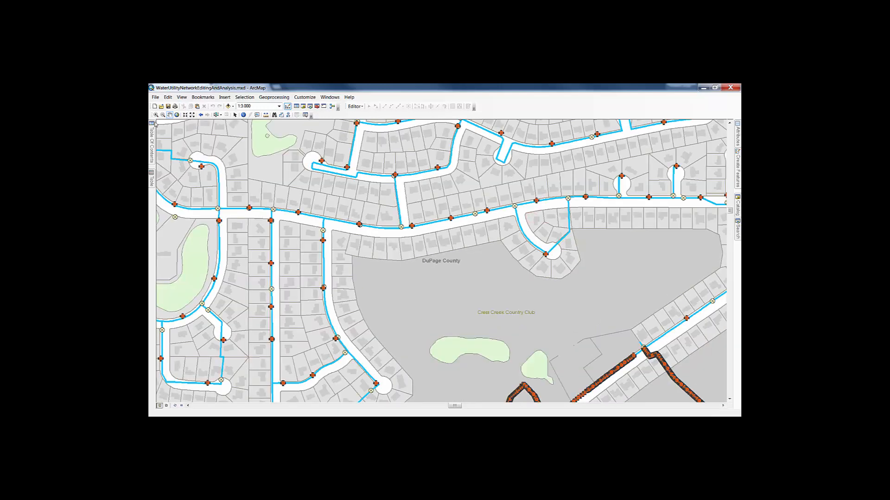
left_click(156, 115)
left_click_drag(506, 200, 552, 256)
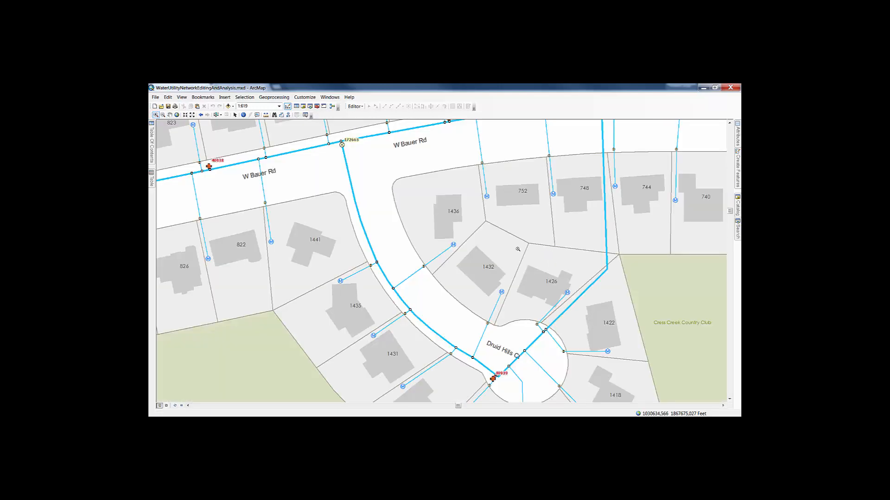
- Start an edit session, construct 5 evenly spaced M&H Valve hydrant points along the Druid Hills Ct water main, and stop editing
left_click(354, 107)
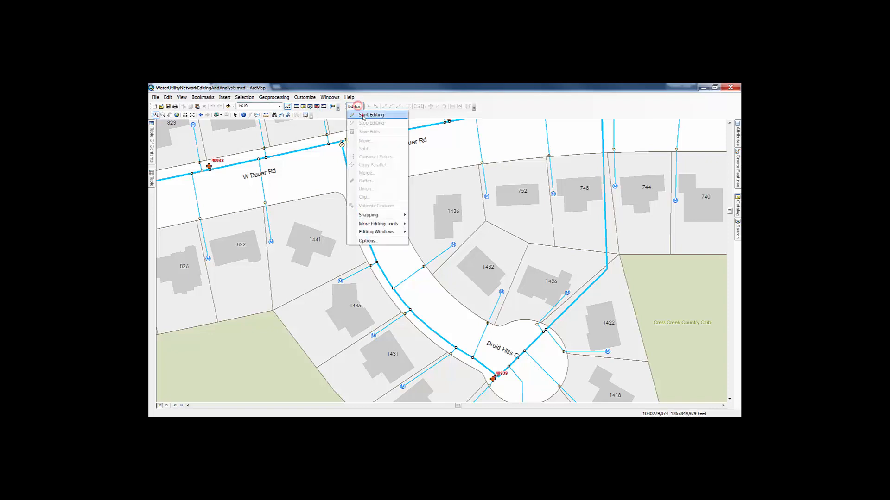
left_click(361, 114)
left_click(369, 106)
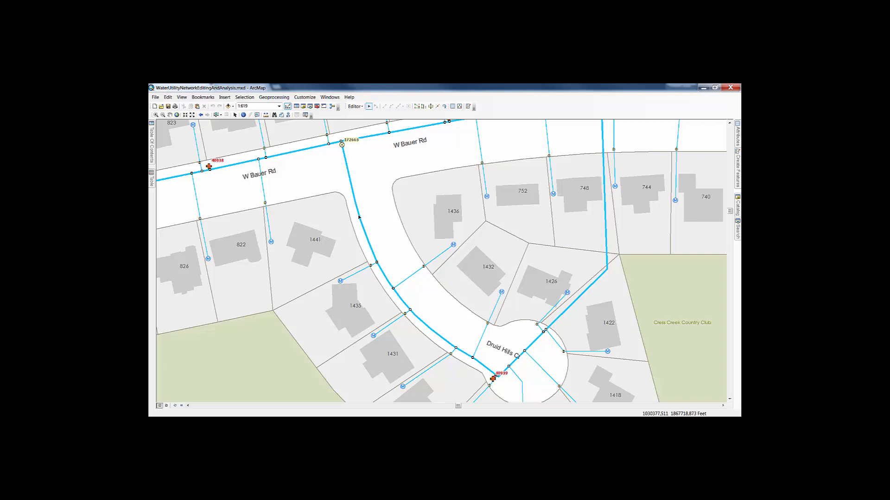
left_click(359, 216)
left_click(355, 106)
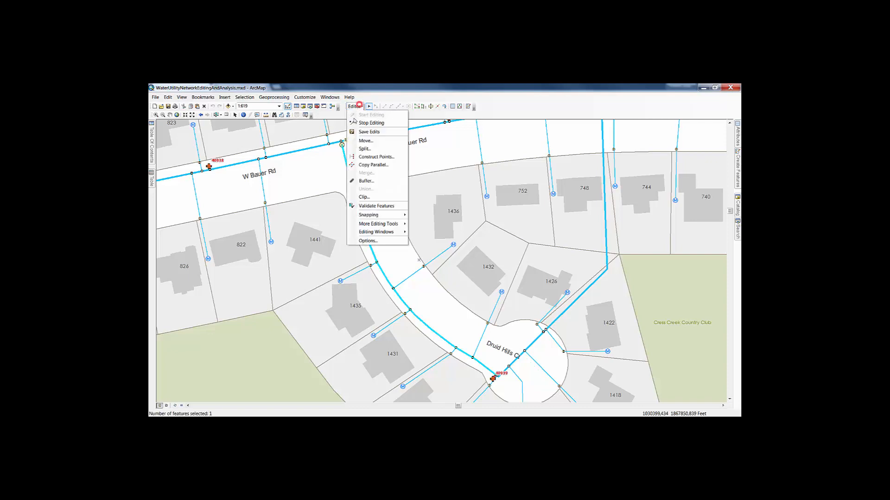
left_click(376, 157)
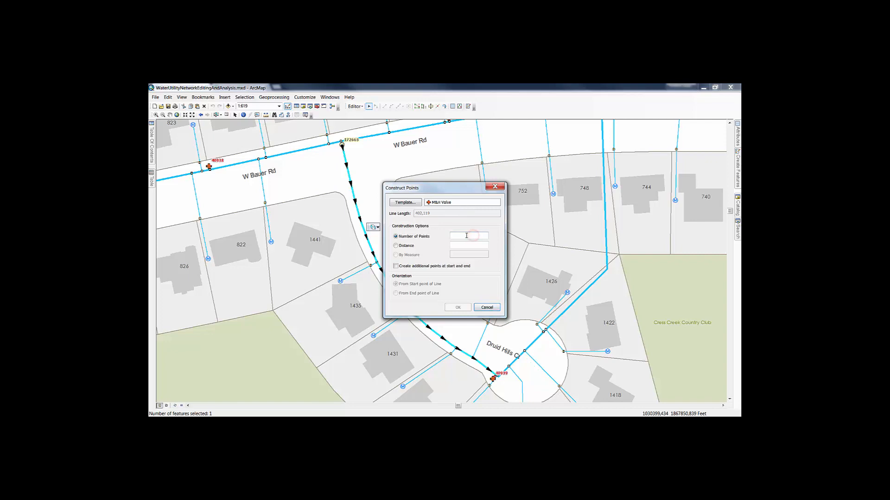
type("5")
left_click(458, 307)
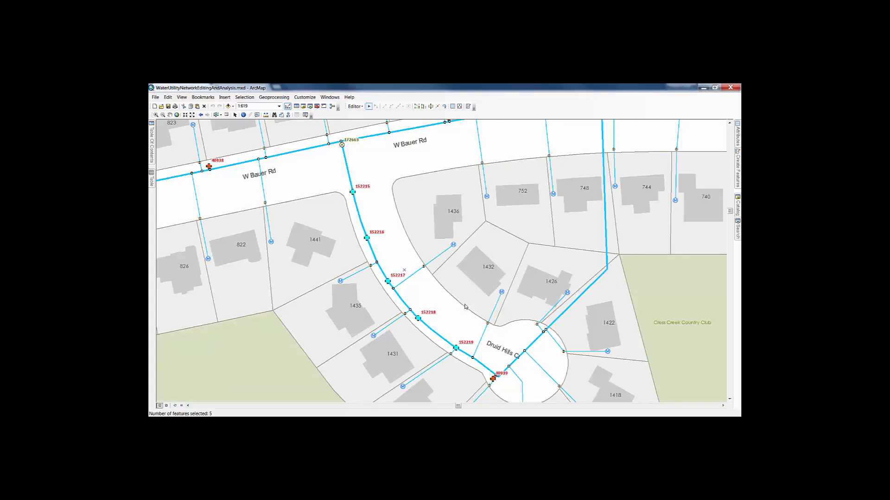
left_click(358, 107)
left_click(363, 121)
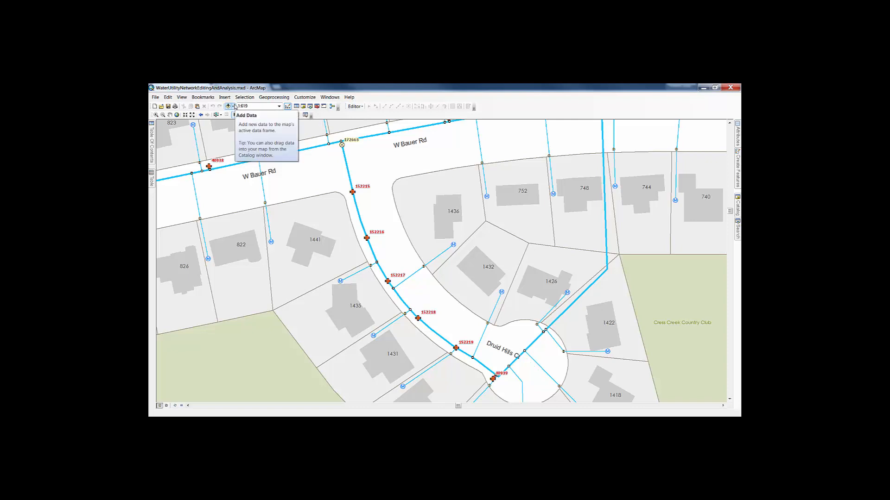
- Switch to Maximo, open the Assets application, and place the browser window beside the ArcMap map
left_click(234, 107)
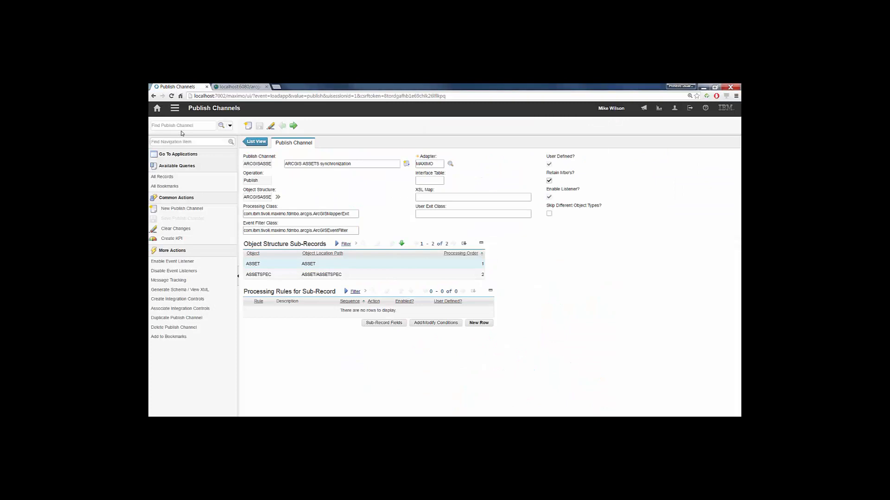
left_click(175, 110)
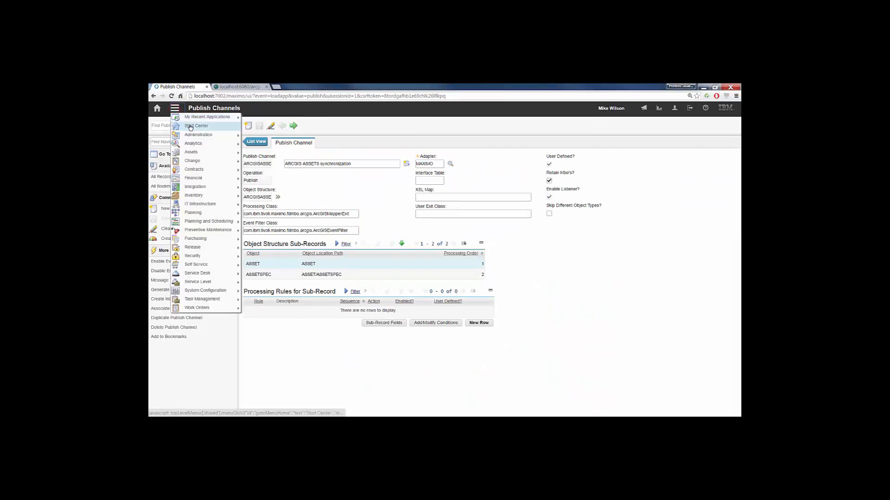
mouse_move(208, 152)
left_click(272, 153)
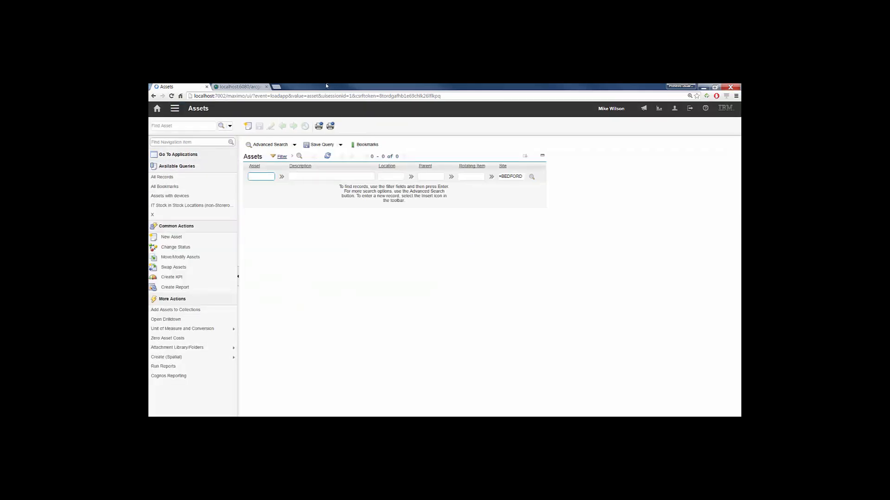
left_click_drag(325, 85, 593, 108)
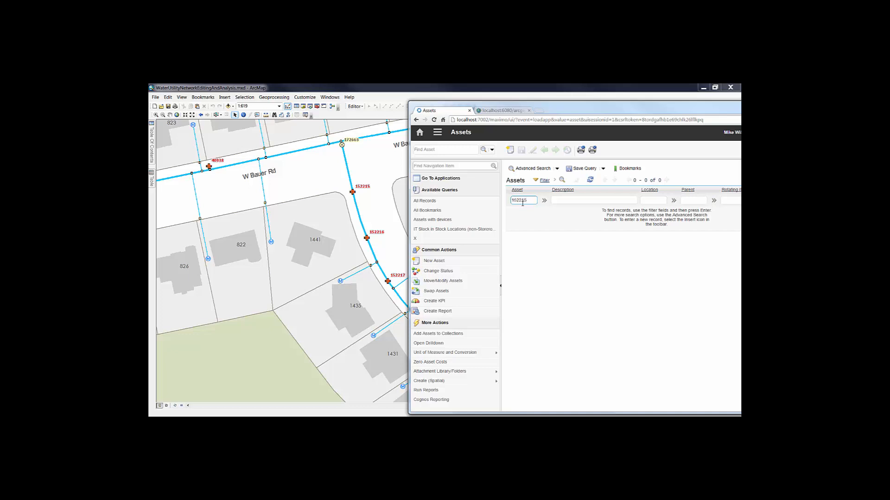
- Find asset 152215 in the Assets list and open its record to inspect the description
key("Return")
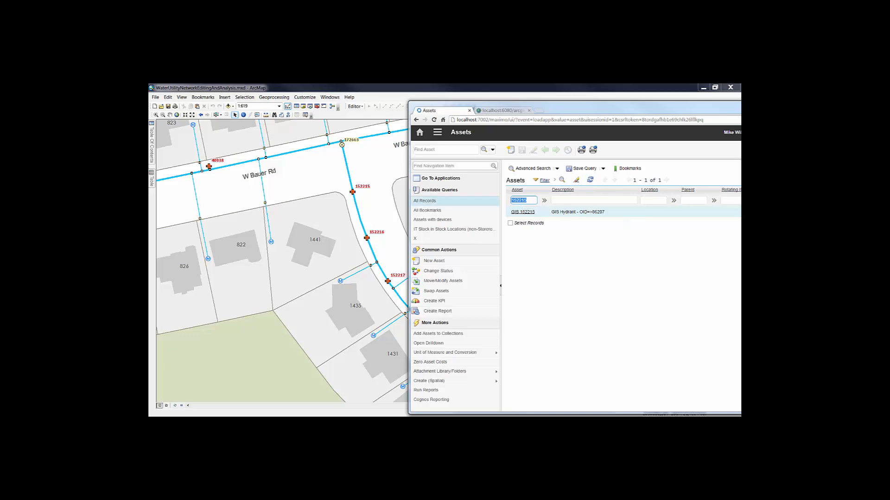
left_click(515, 211)
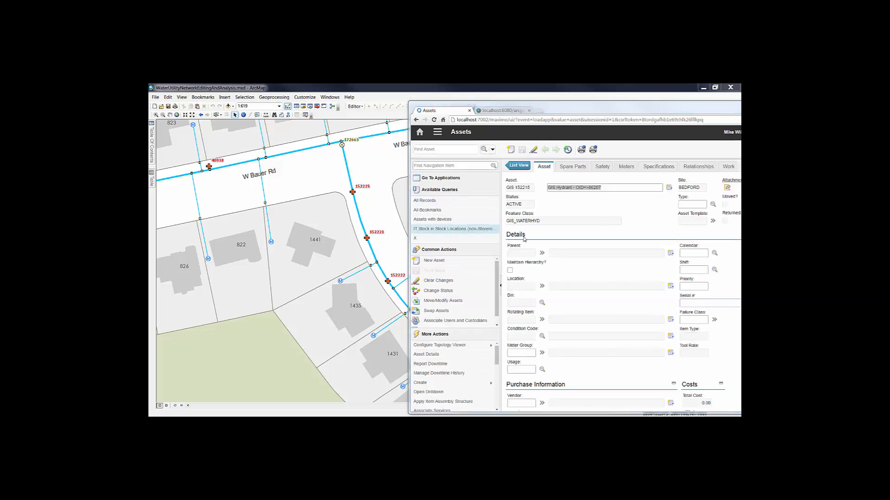
left_click(596, 188)
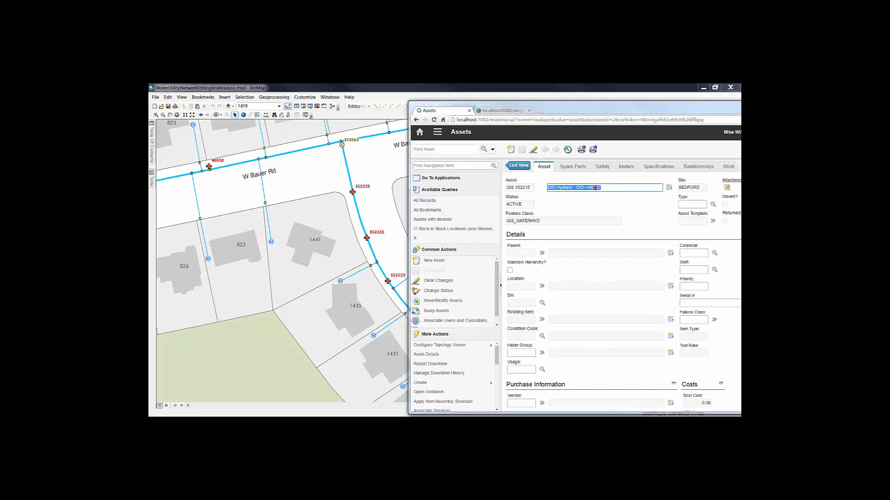
left_click(595, 188)
- Identify the northernmost new hydrant in ArcMap and examine its Location Description attribute
left_click(245, 118)
left_click_drag(348, 185, 358, 202)
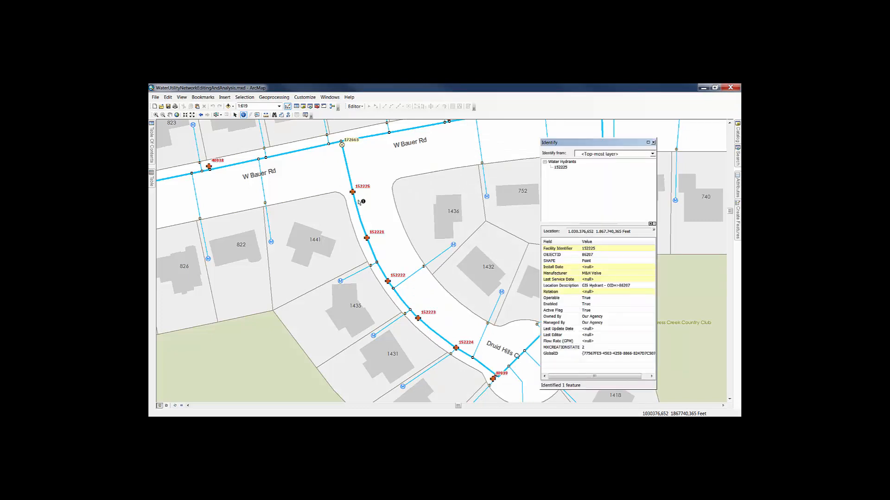
left_click(571, 289)
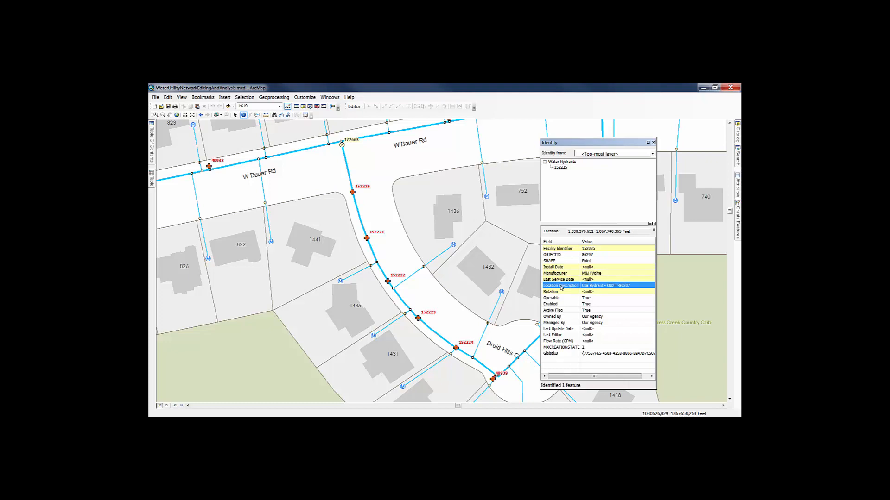
- Switch back to Maximo, append " - Active" to the hydrant asset's description, and save the asset
key("alt+Tab")
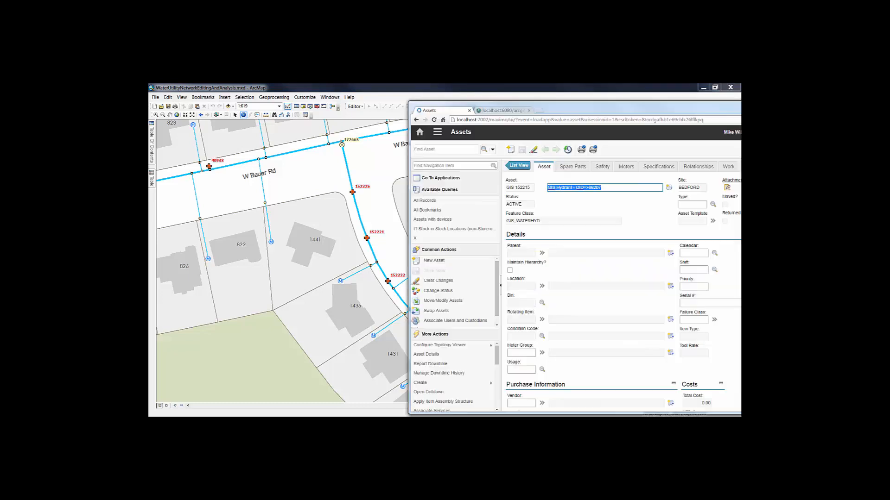
left_click(615, 188)
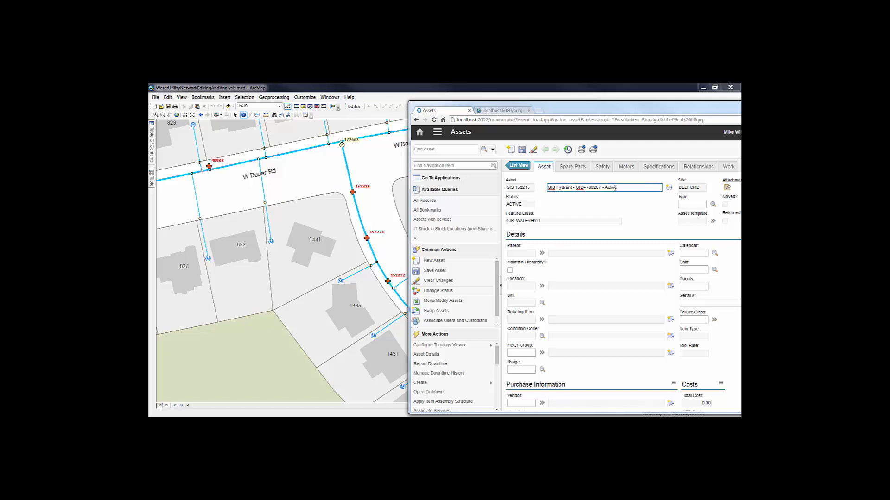
left_click(523, 150)
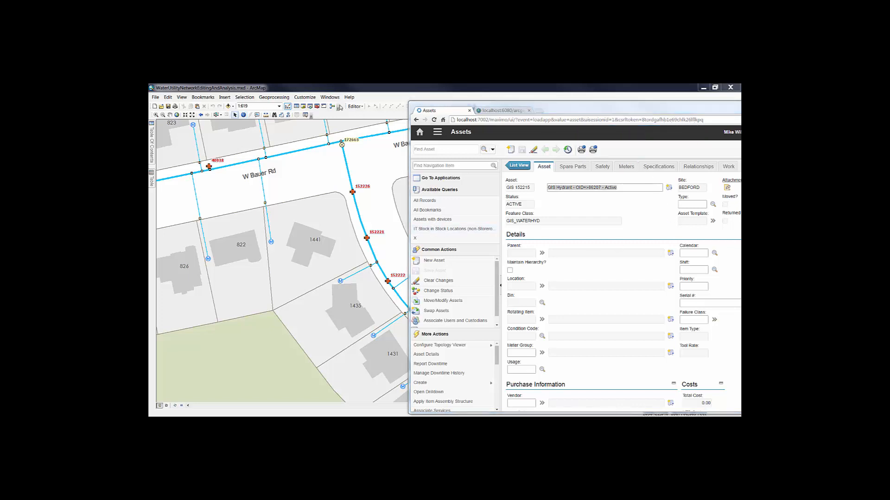
- Identify the same hydrant again in ArcMap to check its Location Description against the Maximo edit
left_click(244, 115)
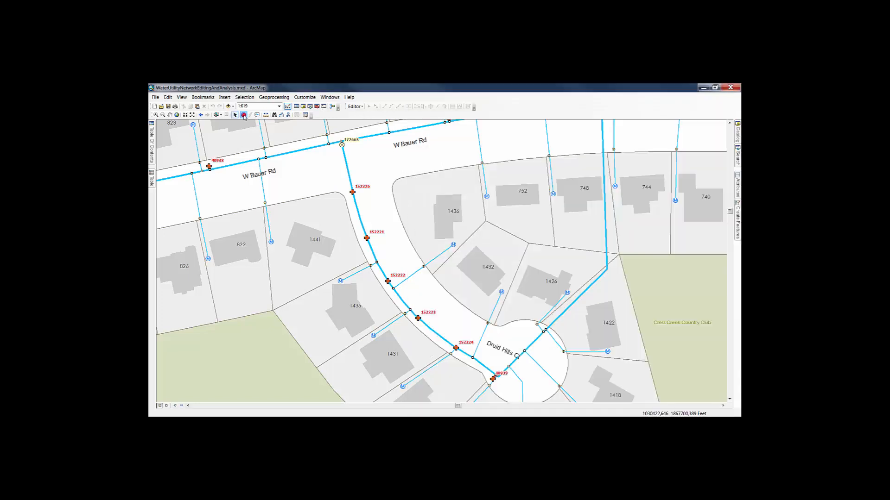
left_click(346, 185)
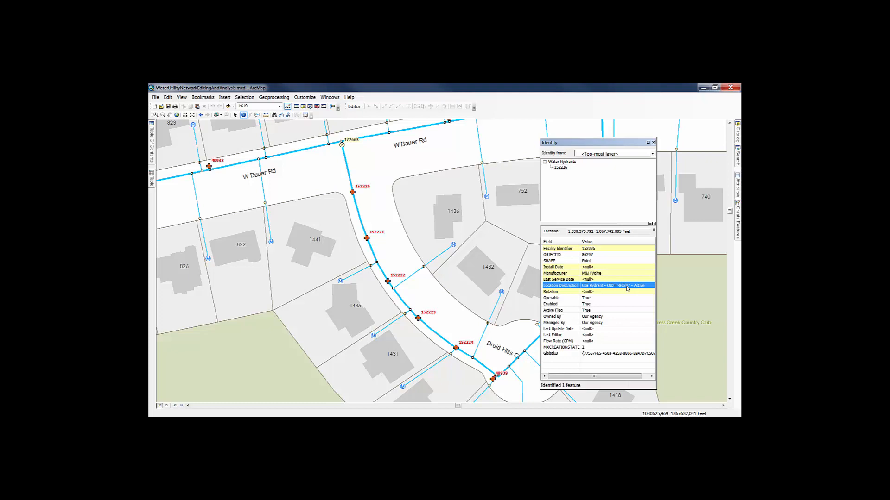
left_click(574, 349)
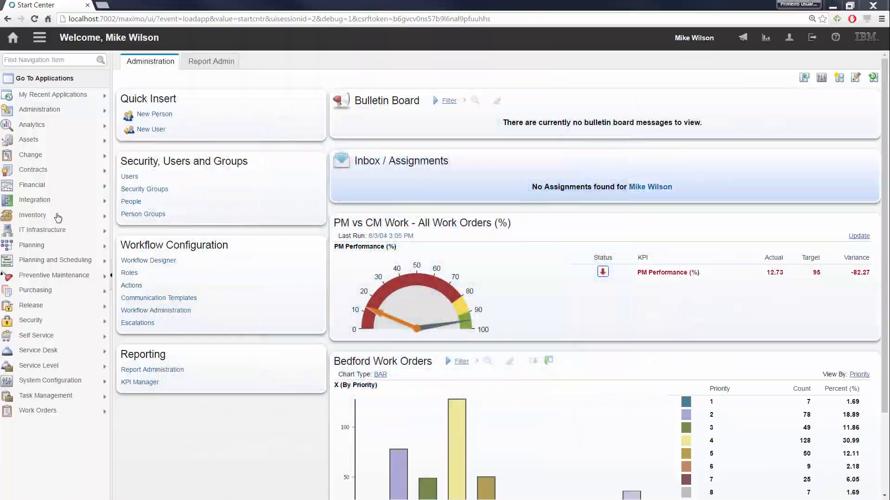
- Open the ARCGISASSET enterprise service record in Maximo's Enterprise Services application
mouse_move(86, 115)
mouse_move(84, 204)
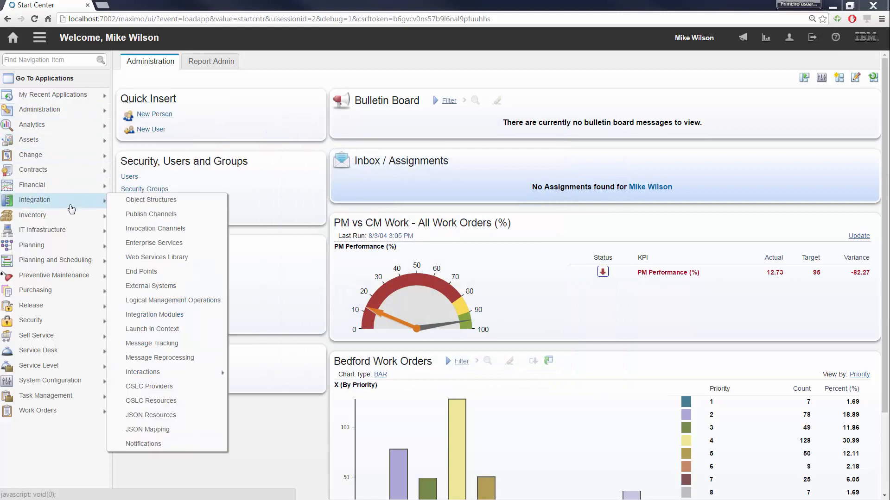
left_click(177, 243)
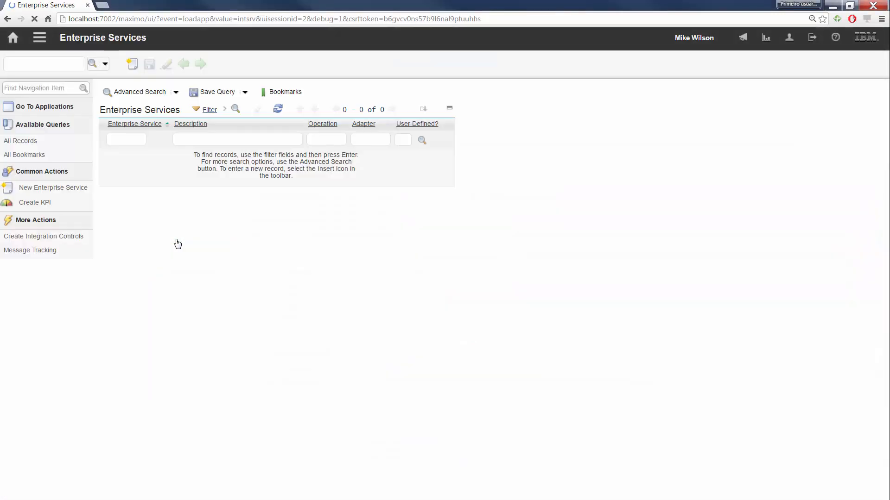
left_click(321, 111)
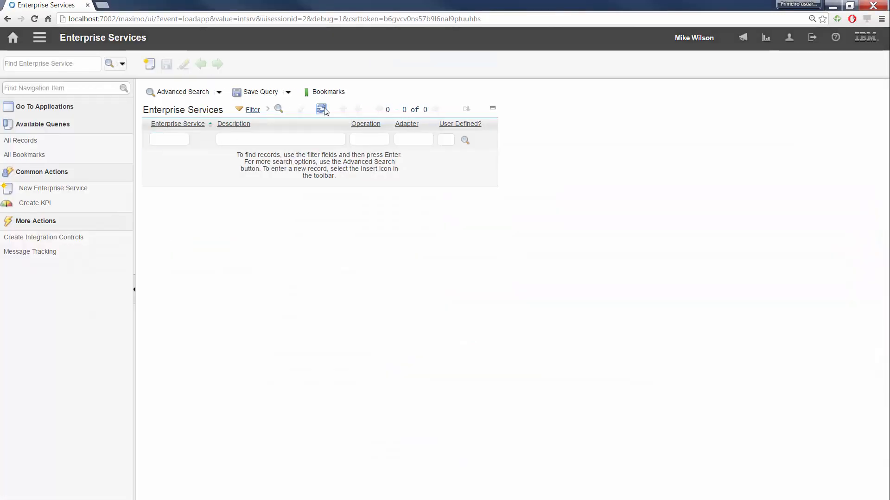
left_click(173, 158)
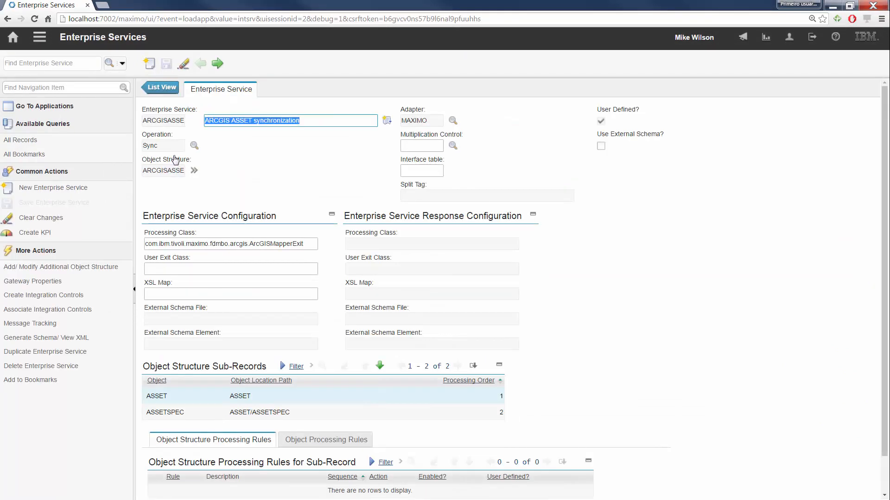
- Enable message tracking and message storage for the ARCGISASSET enterprise service, then return to the refreshed services list
left_click(56, 323)
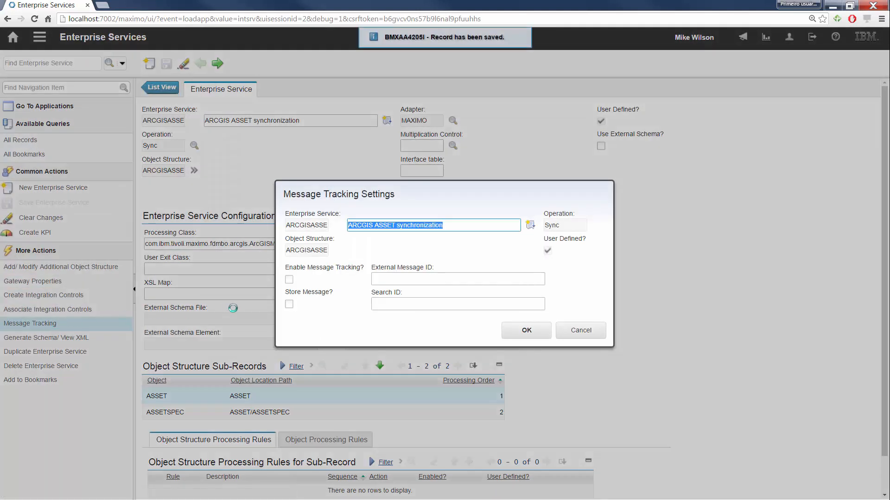
left_click(288, 279)
left_click(290, 305)
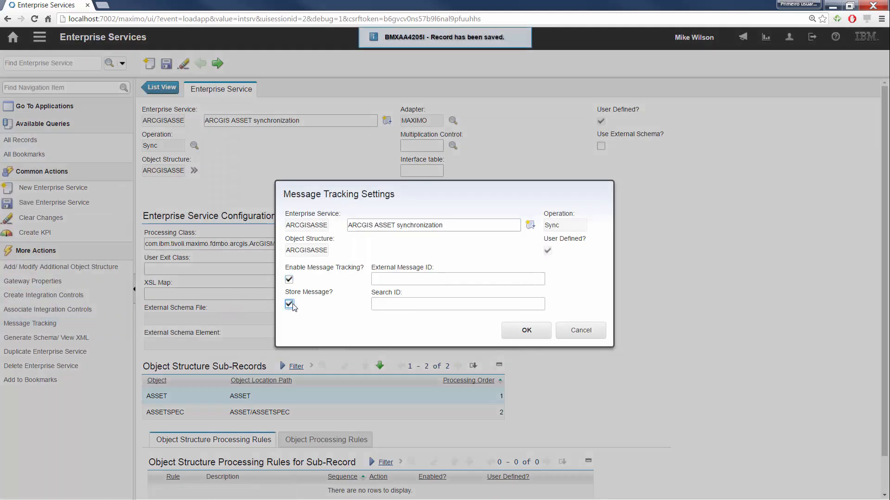
left_click(533, 333)
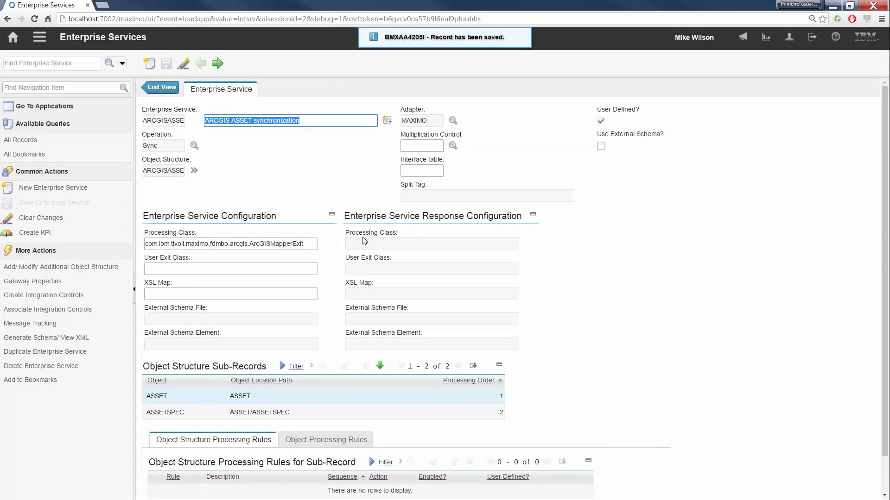
left_click(173, 91)
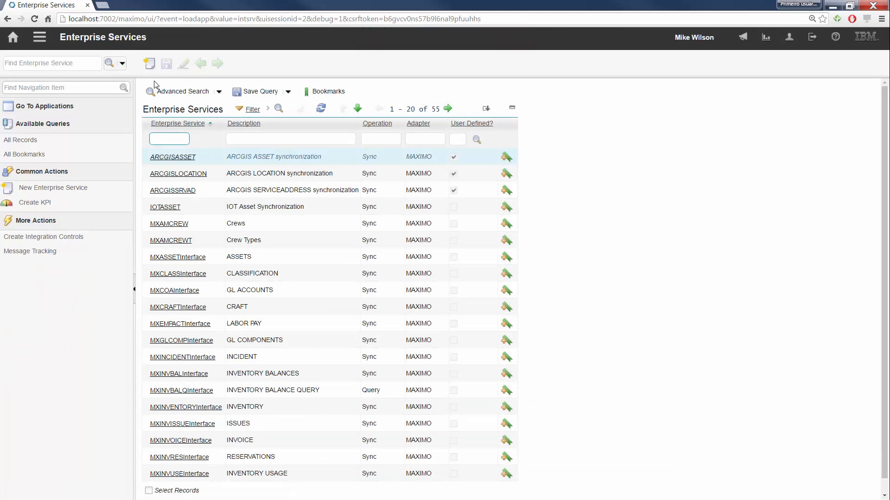
left_click(322, 109)
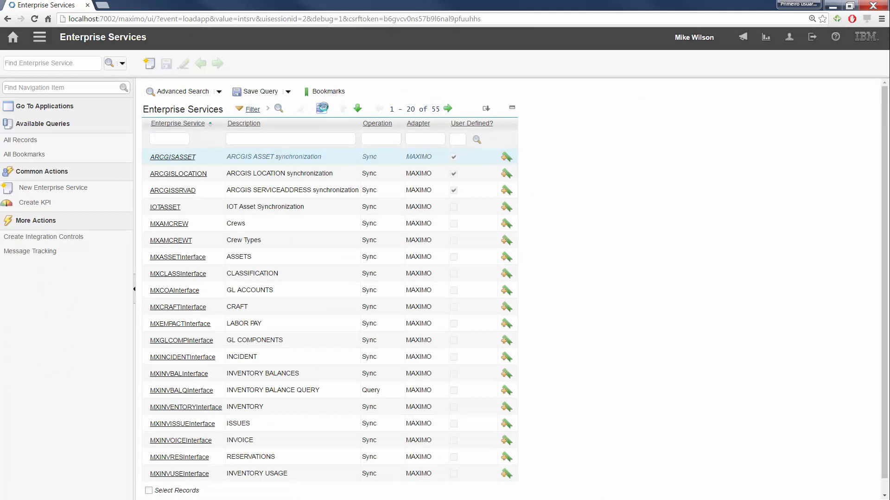
- Open the Message Tracking application, list all tracked messages, and sort them by message ID
left_click(40, 38)
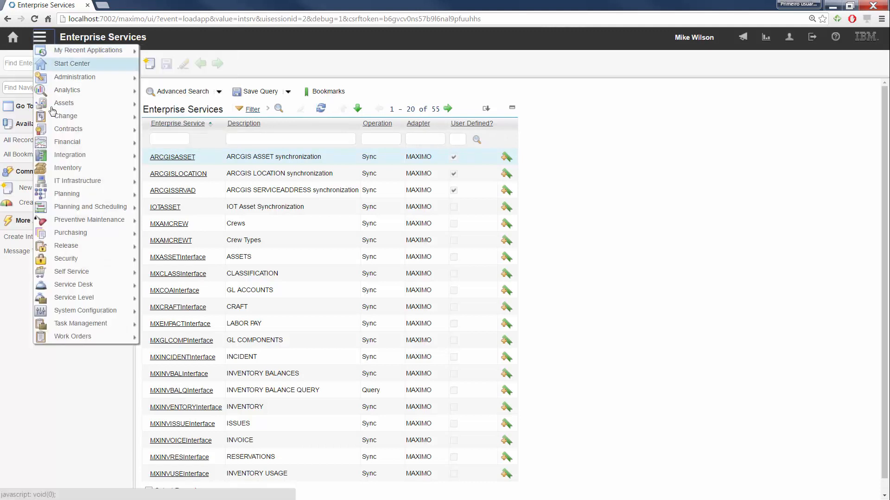
mouse_move(122, 155)
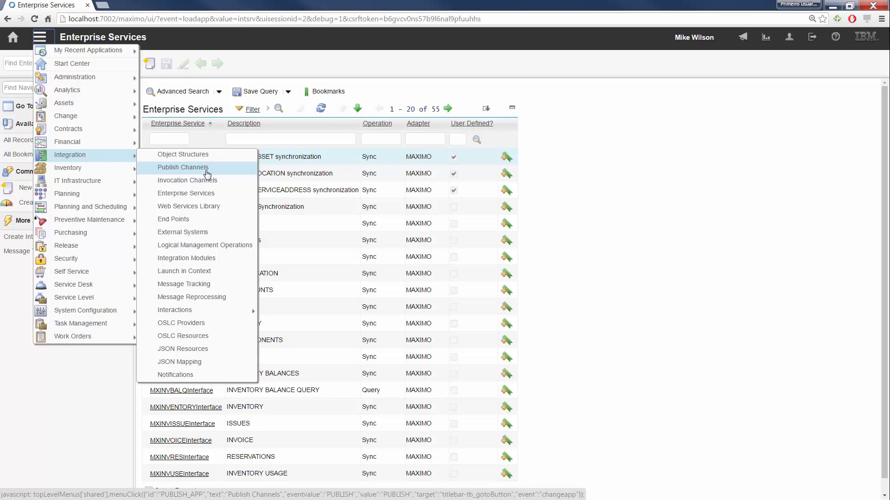
left_click(198, 284)
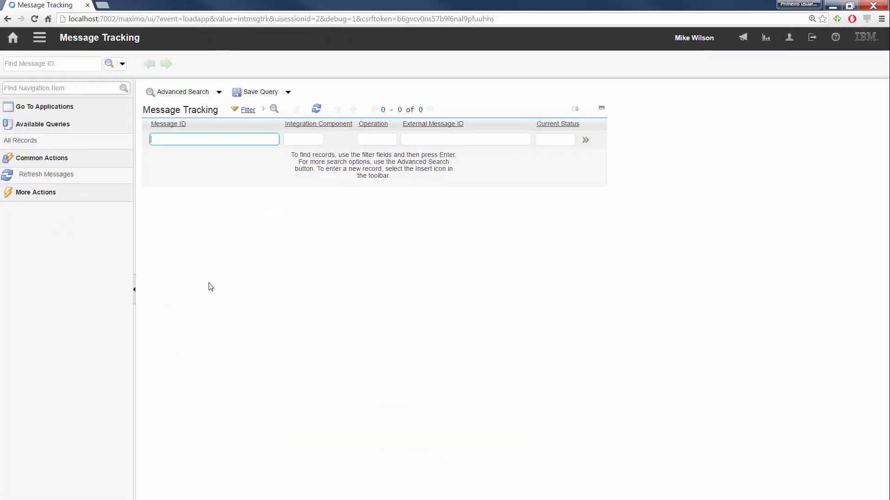
left_click(320, 110)
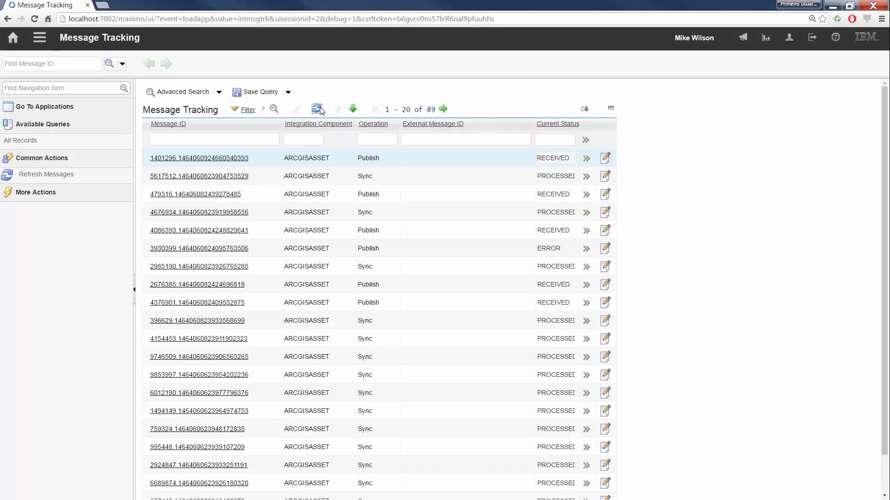
left_click(178, 124)
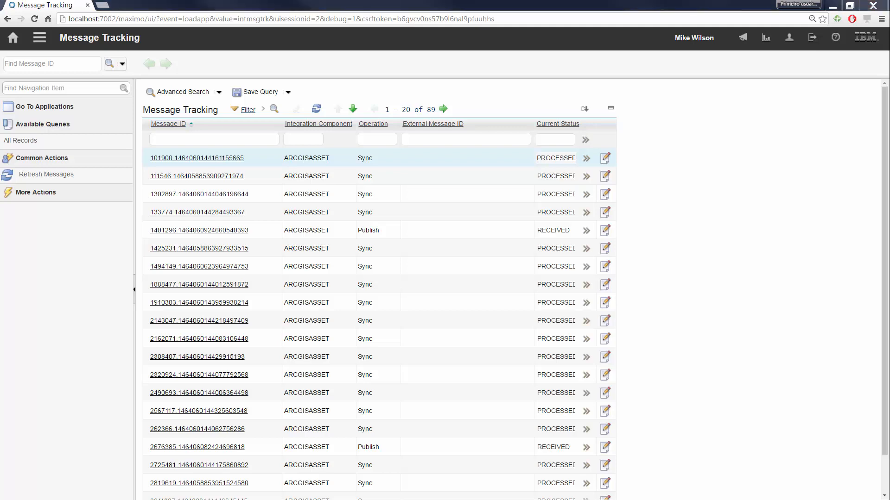
- Switch to ArcMap, place two Kennedy Valve hydrants on the water mains, and end the edit session with the edits saved
left_click_drag(0, 64, 344, 63)
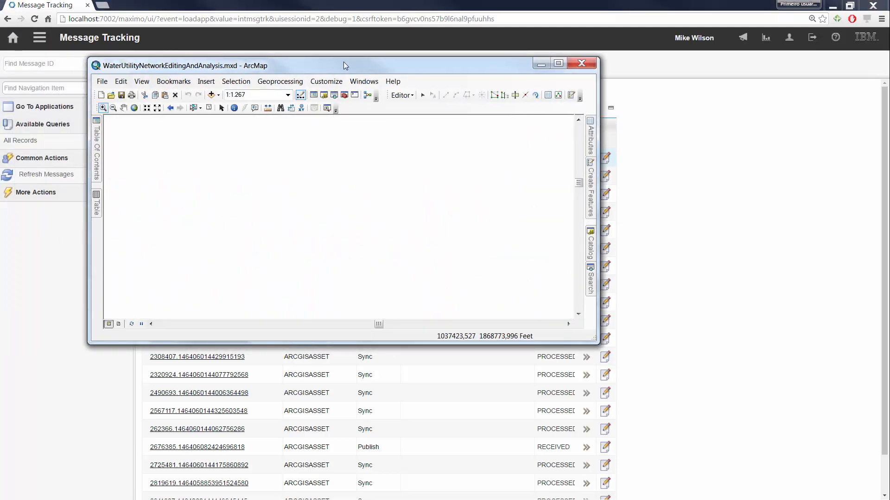
double_click(345, 62)
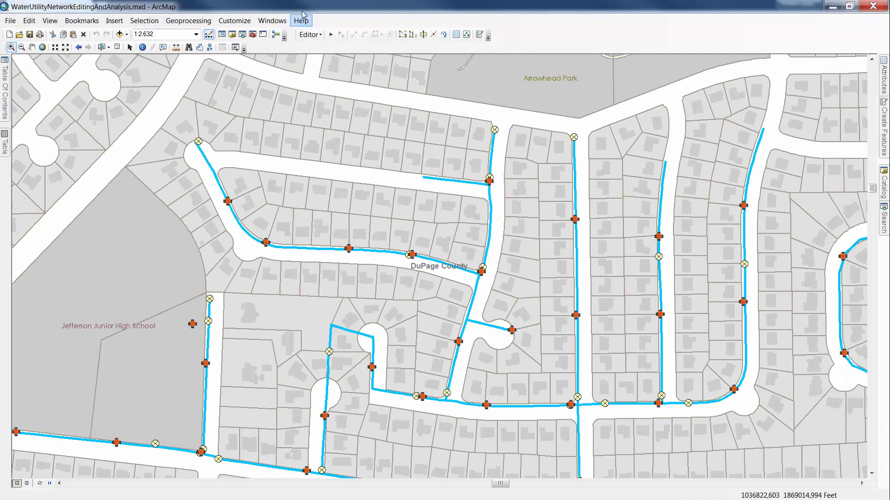
left_click(308, 35)
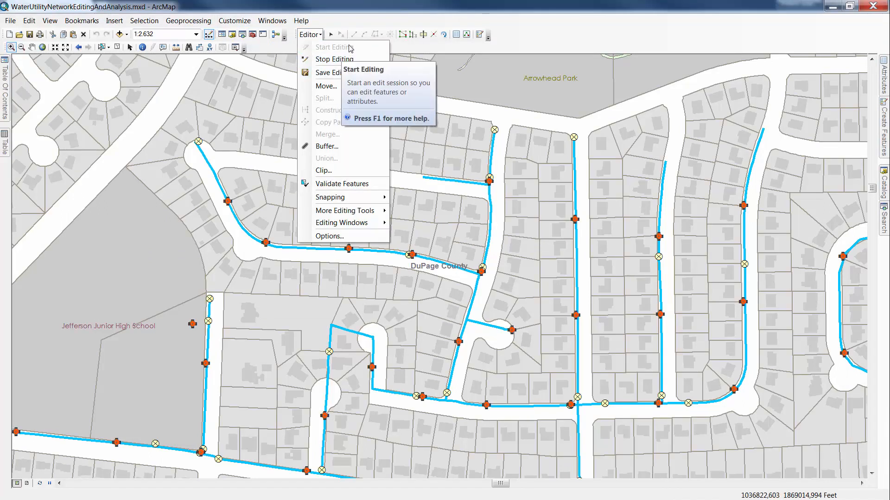
left_click(317, 34)
mouse_move(886, 119)
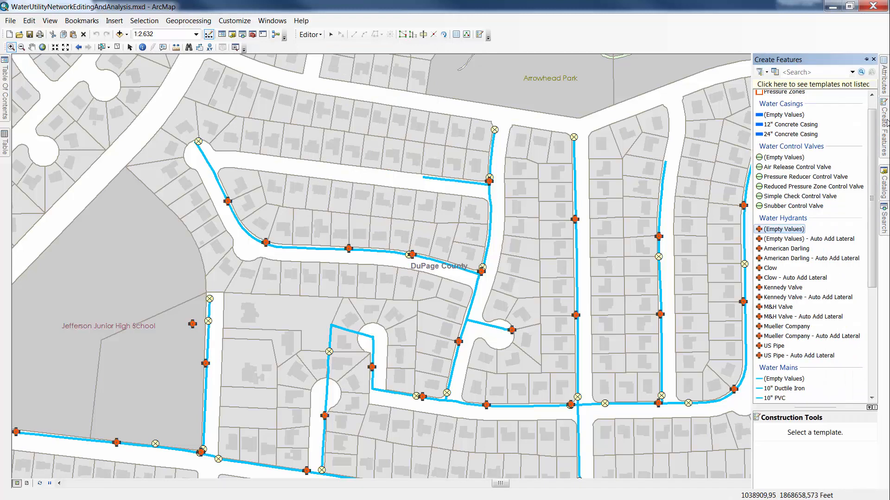
left_click(783, 287)
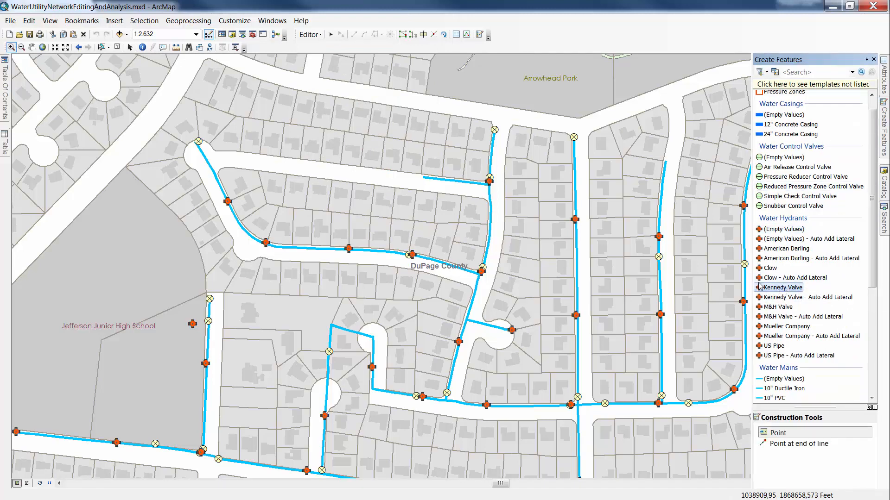
left_click(490, 228)
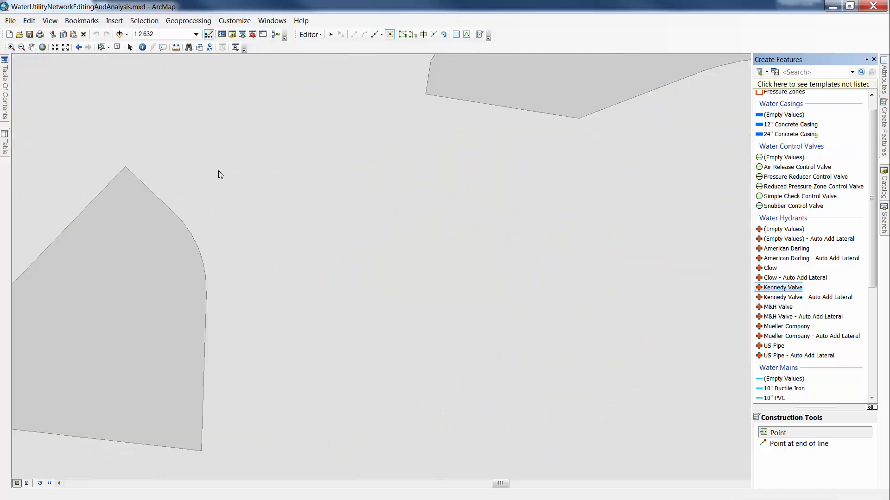
left_click(203, 154)
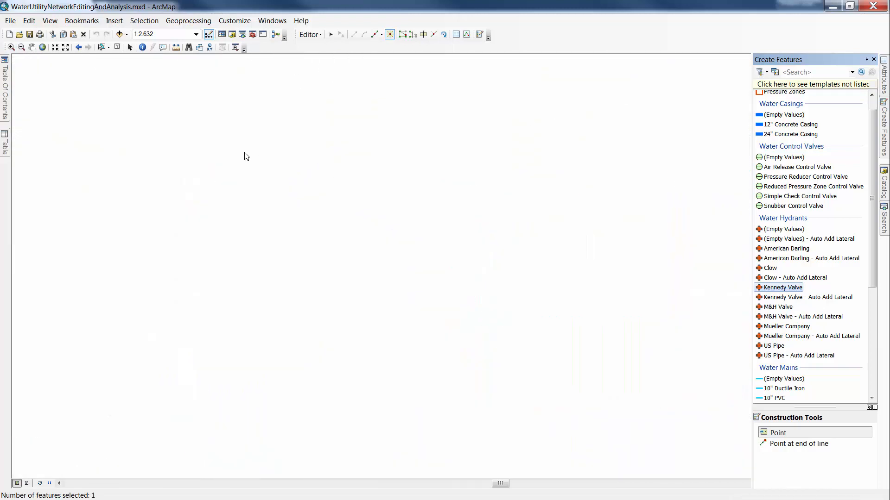
left_click(310, 34)
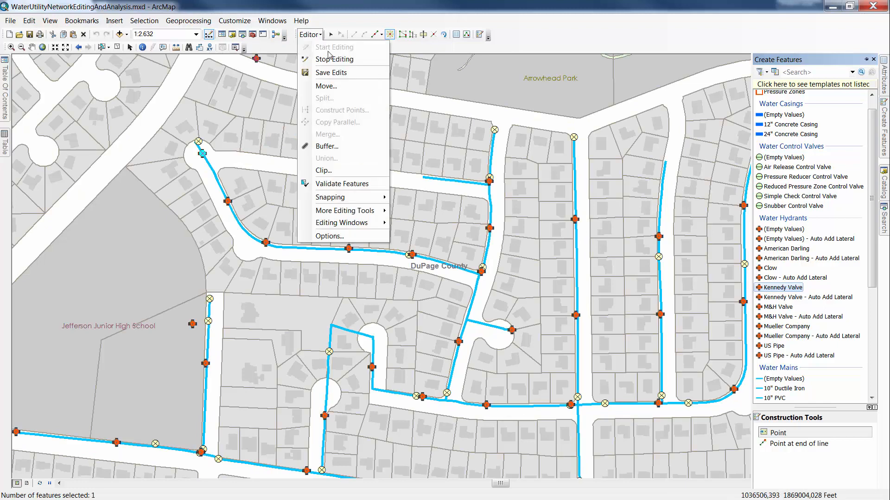
left_click(333, 60)
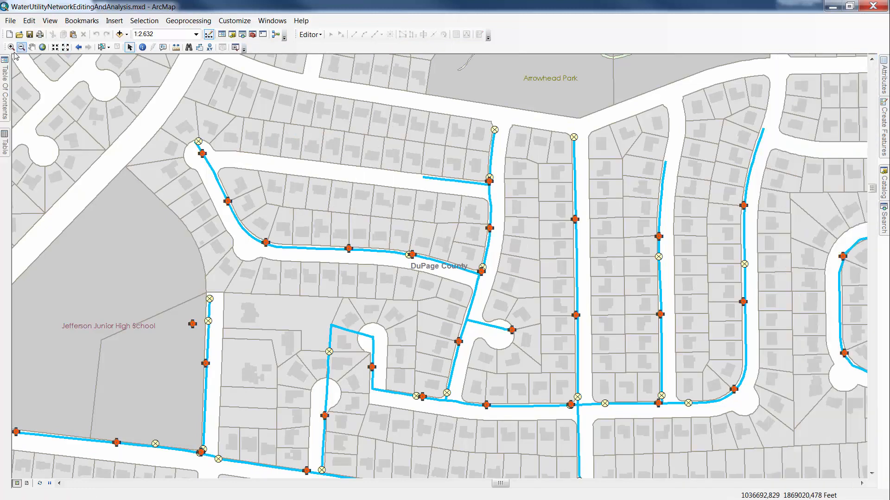
- Return to Maximo's Message Tracking list and refresh it to check the message count for the new hydrants
key("alt+Tab")
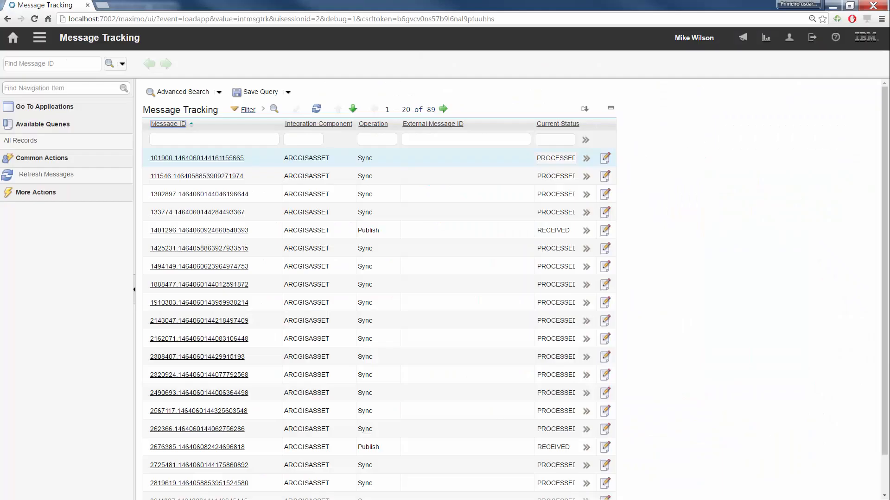
left_click(317, 110)
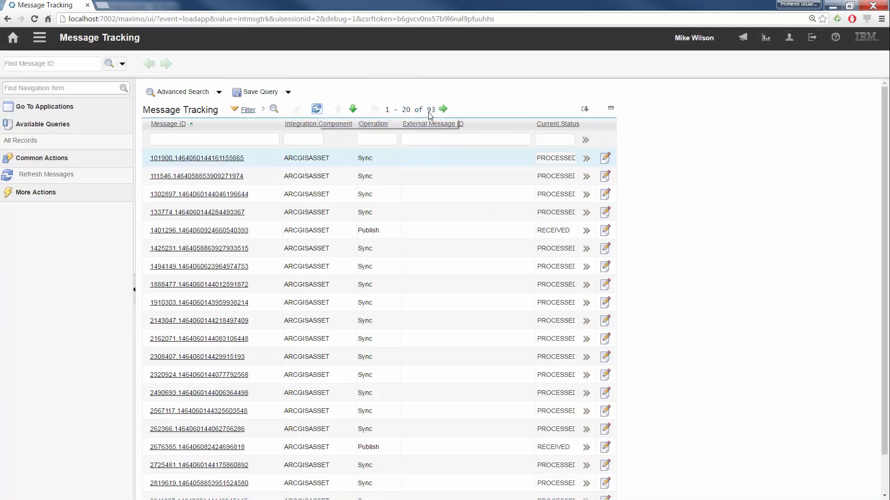
left_click_drag(427, 111, 435, 111)
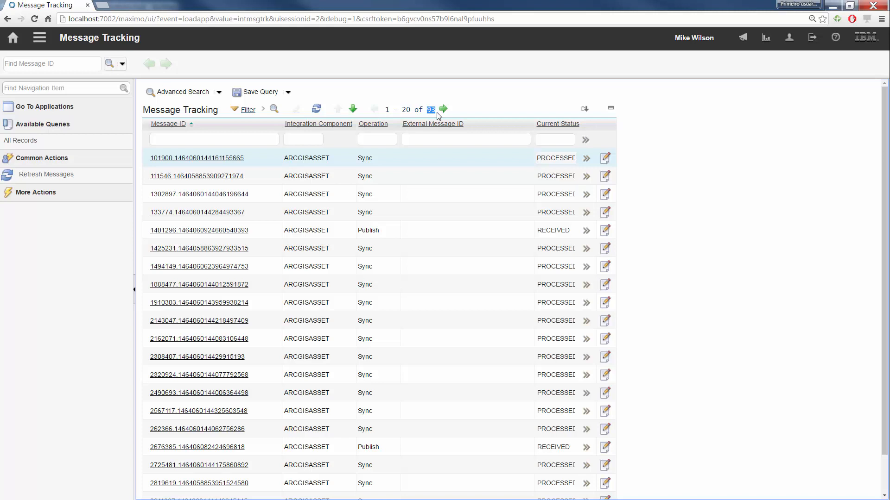
left_click(317, 110)
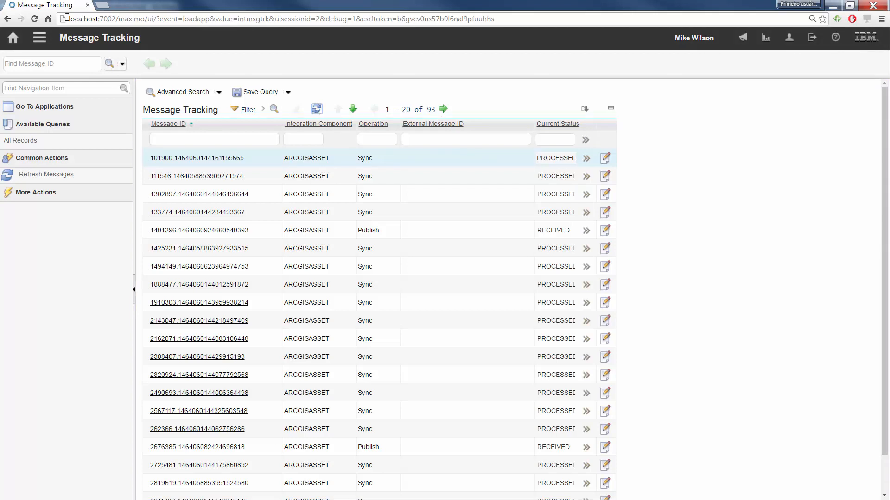
- Open the GIS WATER HYDRANT INBOUND mapping in the JSON Mapping application and display its properties
left_click(40, 40)
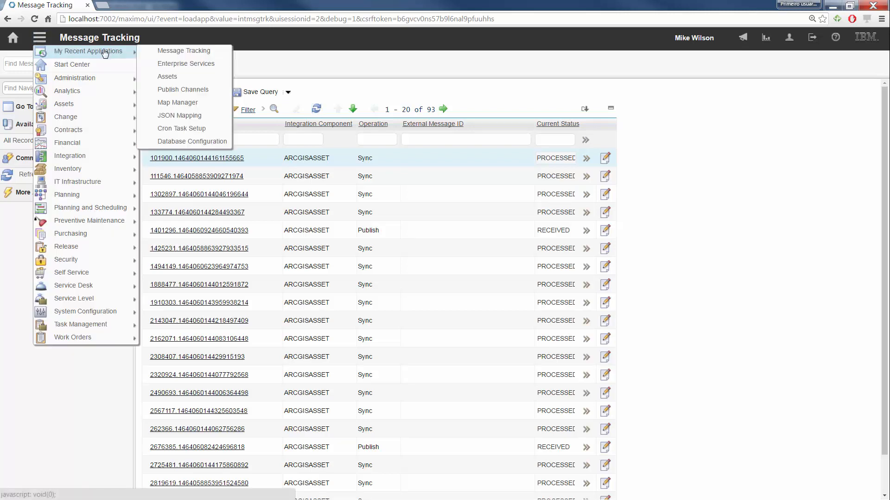
left_click(176, 117)
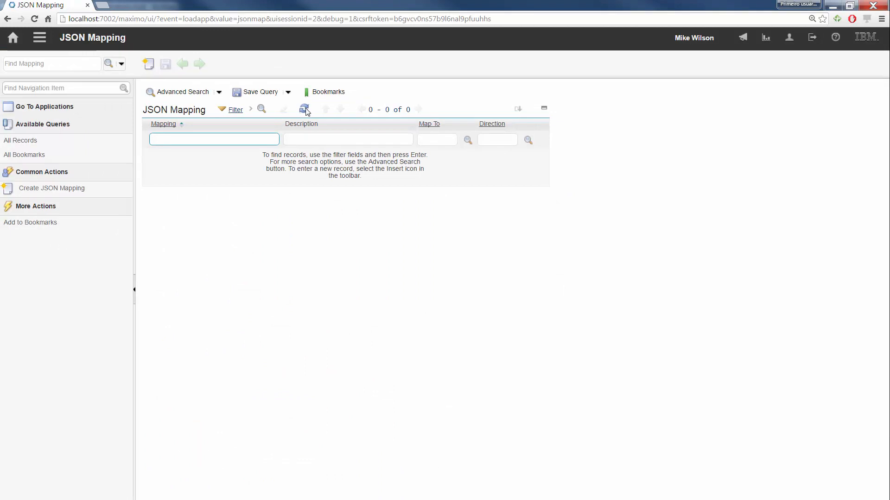
left_click(304, 109)
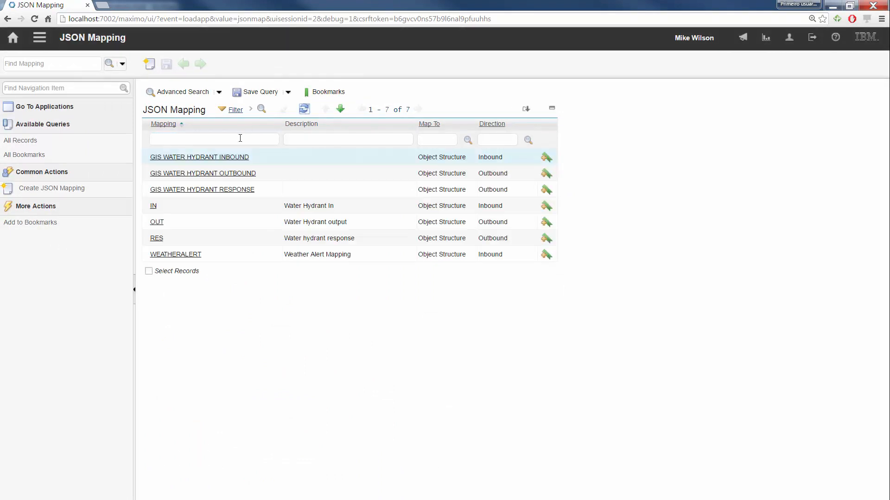
left_click(224, 159)
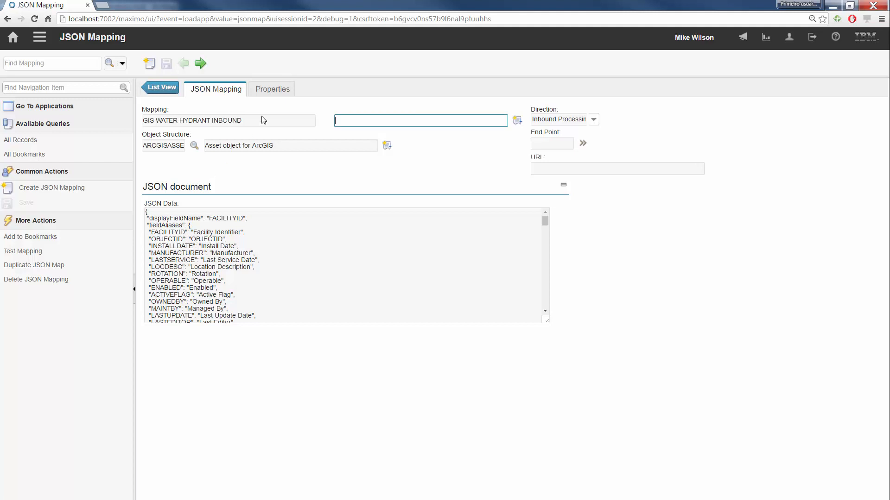
left_click(272, 90)
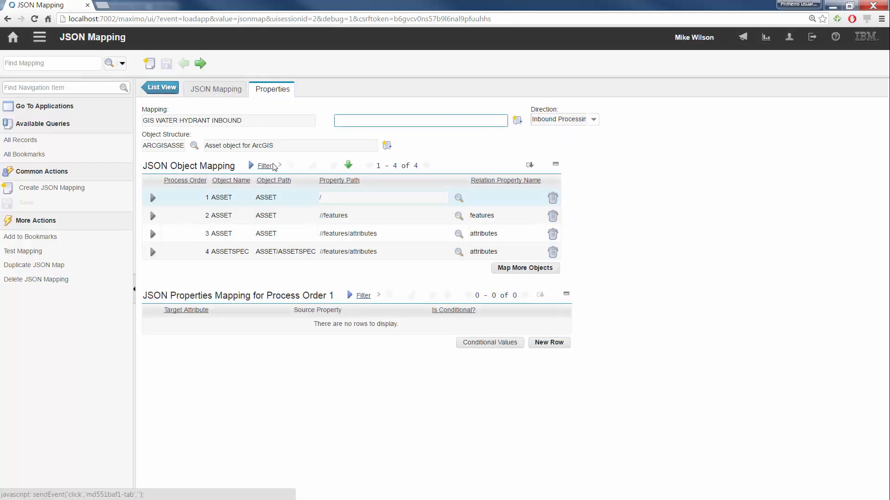
- Delete the SITEID attribute mapping from the third ASSET object, //features/attributes, and save the inbound mapping
left_click(350, 234)
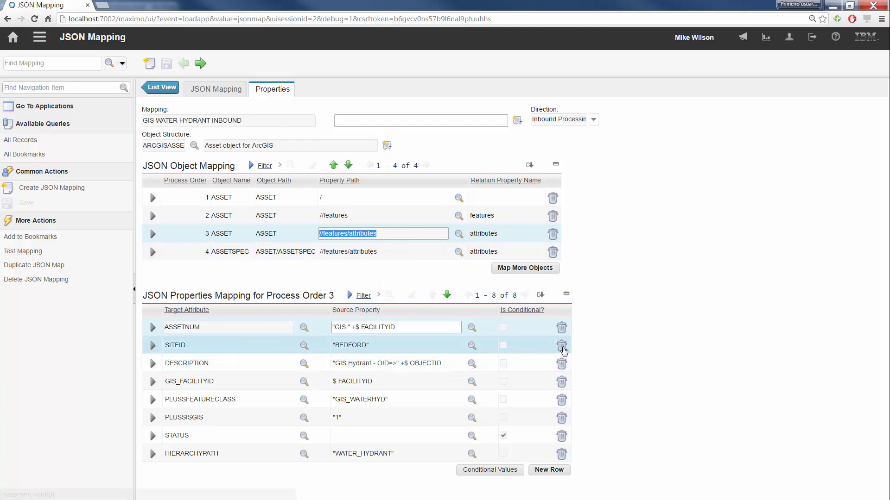
left_click(562, 346)
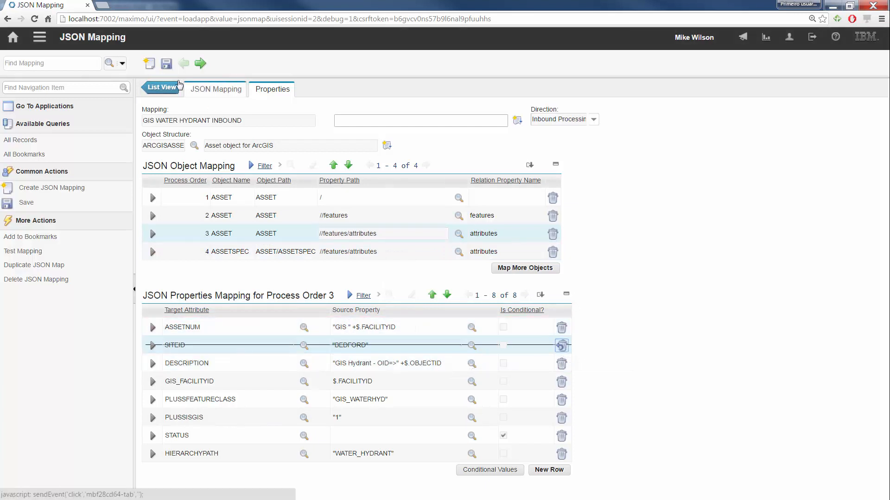
left_click(166, 64)
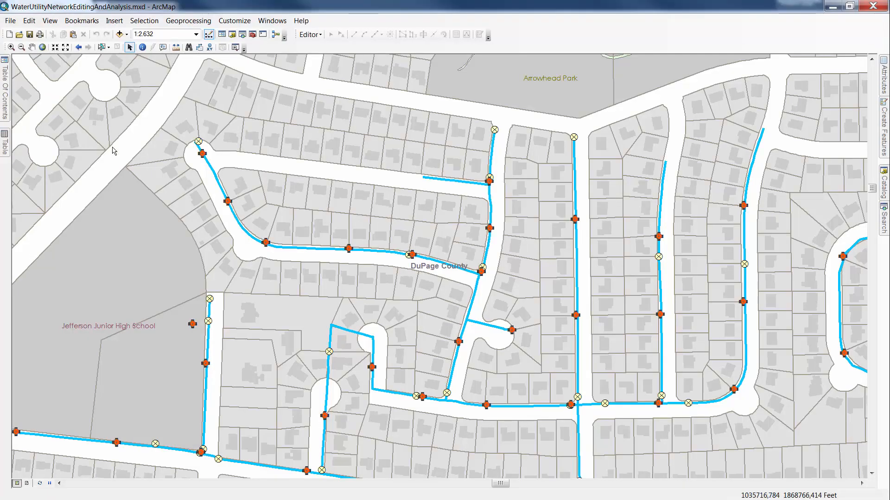
- In ArcMap, identify an existing hydrant and the two new Kennedy Valve hydrants to compare their attributes
left_click(142, 47)
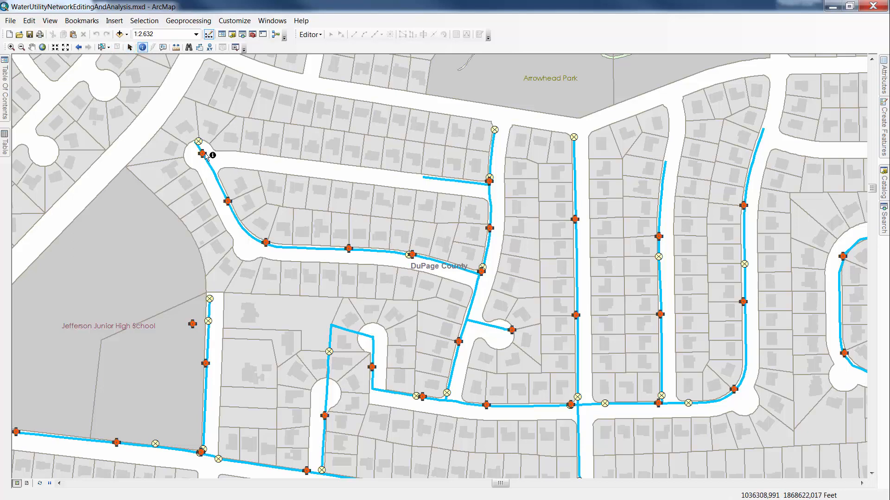
left_click(225, 197)
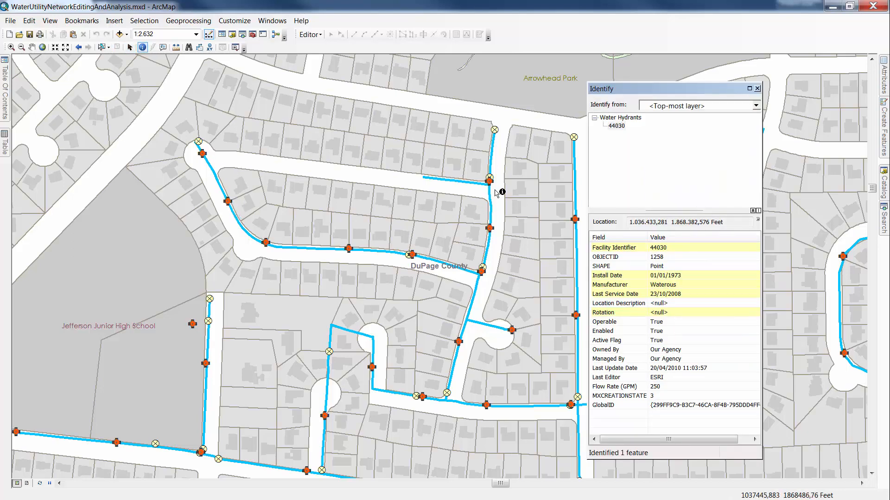
left_click(499, 239)
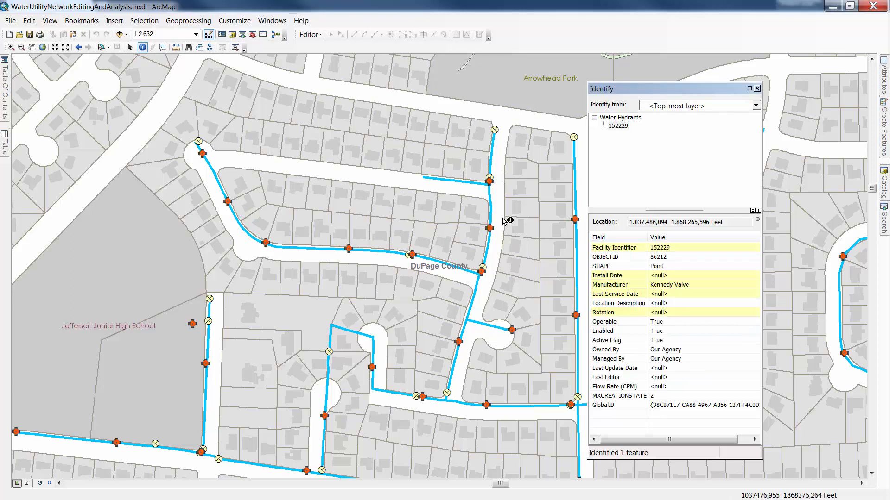
left_click(197, 148)
left_click(214, 169)
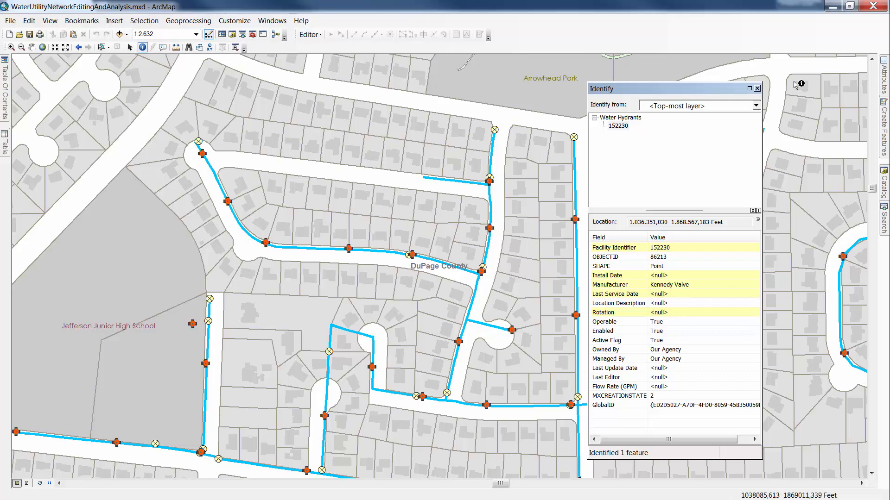
- Start an edit session, place two Clow hydrants at the bends of the water main by the cul-de-sac, and stop editing with edits saved
mouse_move(886, 111)
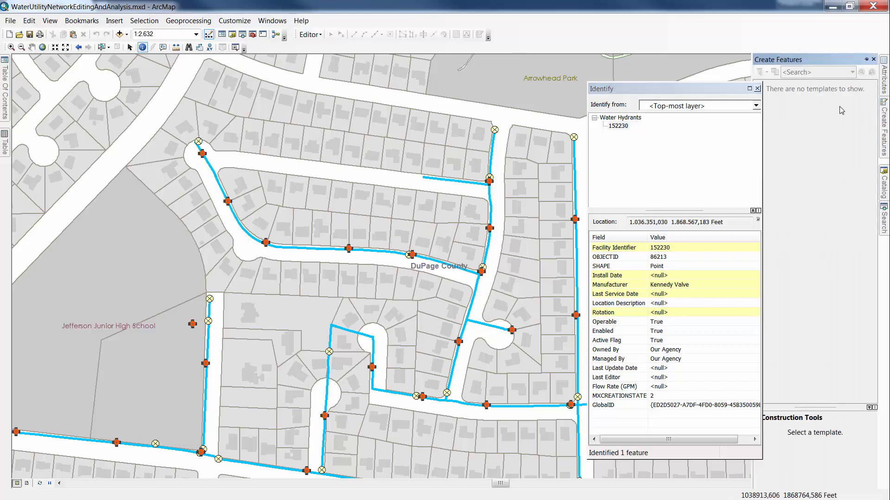
left_click(311, 35)
left_click(312, 46)
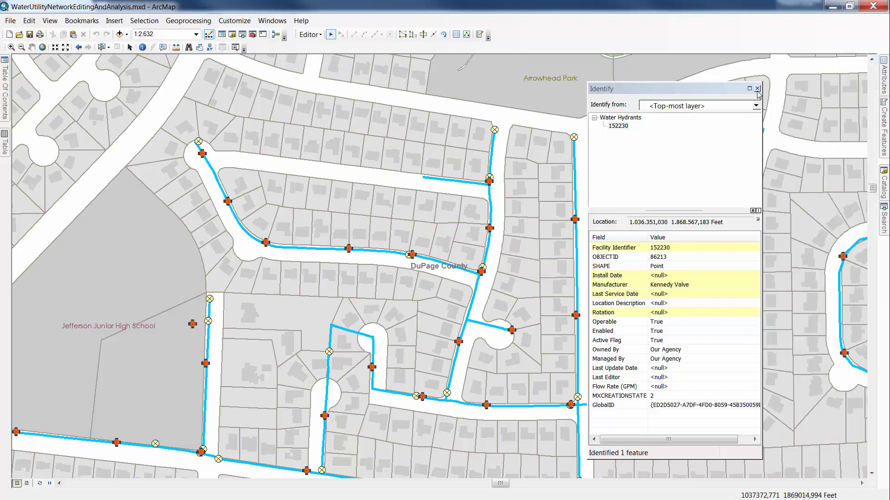
left_click_drag(714, 92, 664, 88)
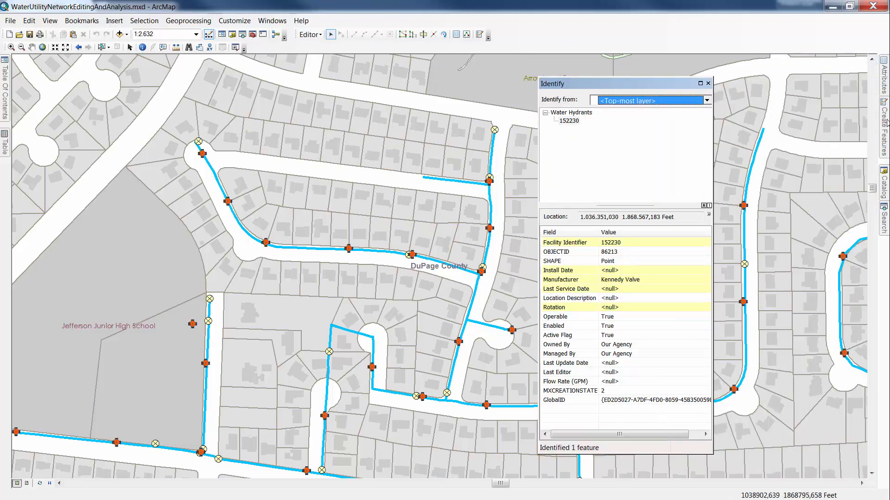
mouse_move(886, 123)
left_click(770, 283)
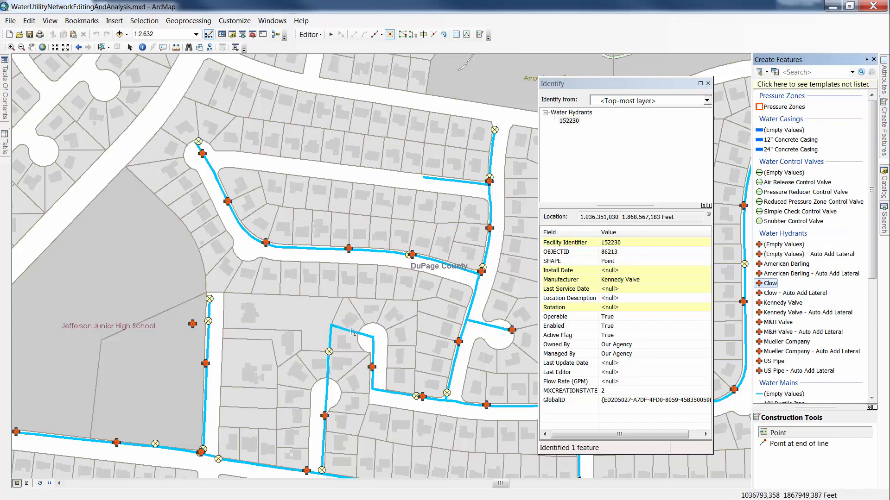
left_click(331, 326)
left_click(373, 338)
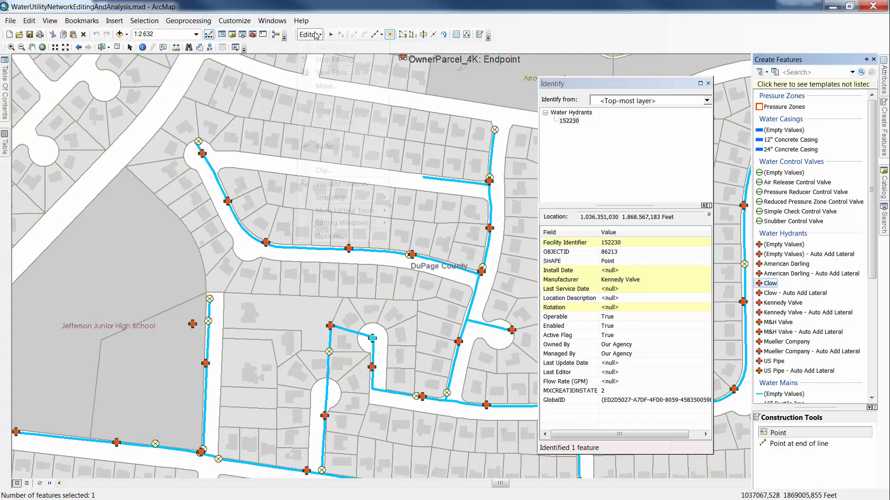
left_click(316, 34)
left_click(326, 60)
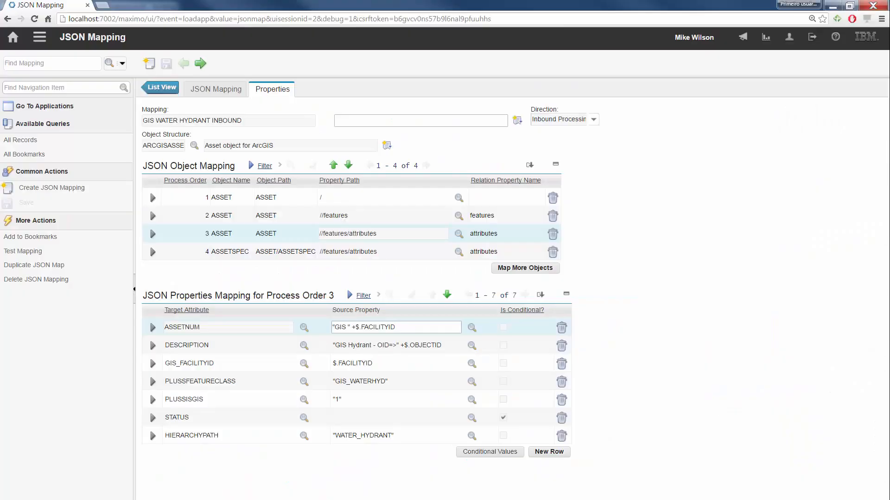
- Reopen Maximo's Message Tracking, list all messages, open the second Sync message in ERROR status, and examine its error text
left_click(38, 43)
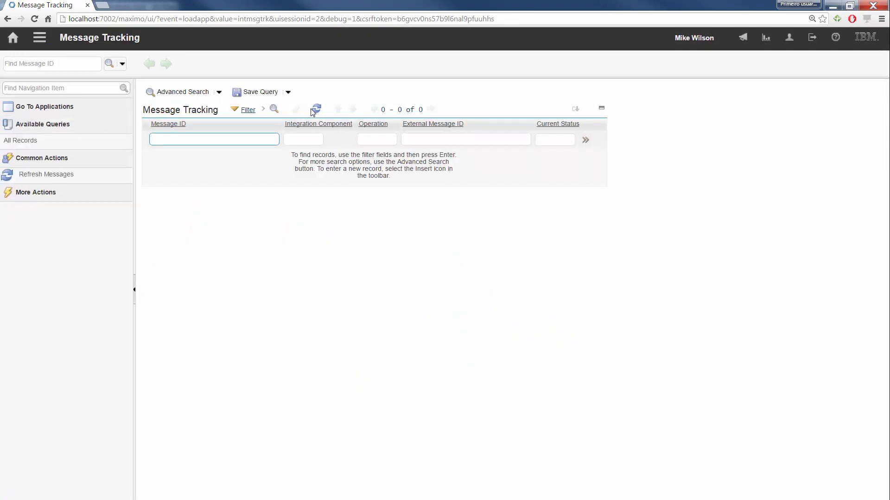
left_click(317, 109)
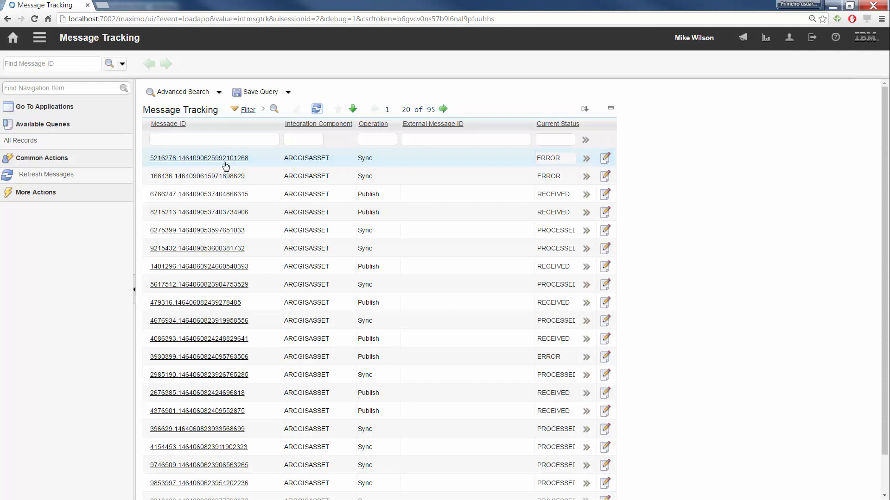
left_click(226, 176)
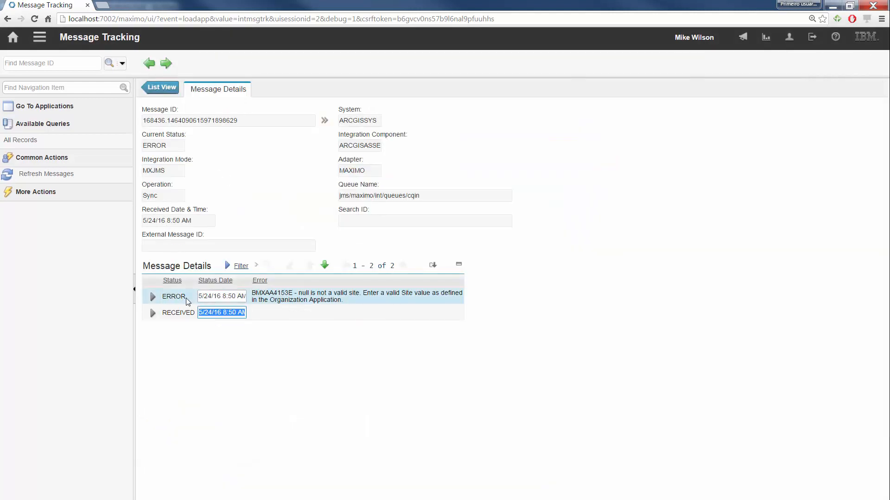
left_click(301, 299)
left_click_drag(357, 297, 364, 302)
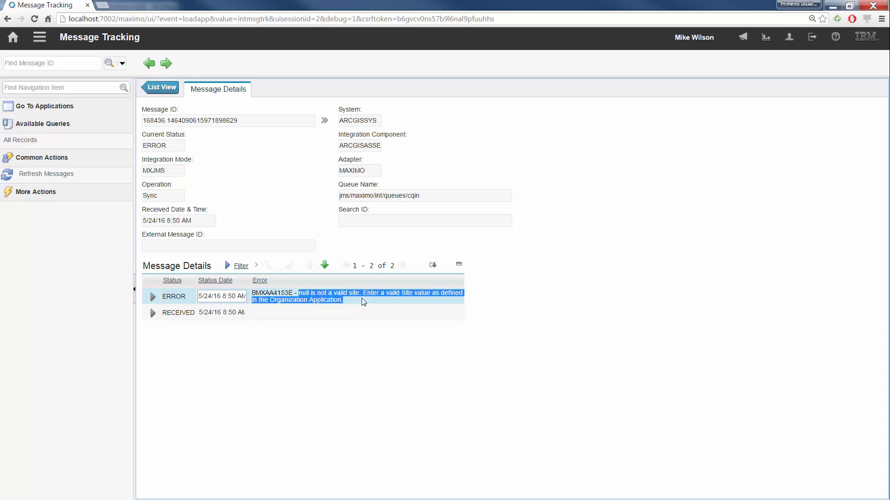
- Reopen the second failed Sync message from the message list to recheck its details, and return to the list
left_click(162, 89)
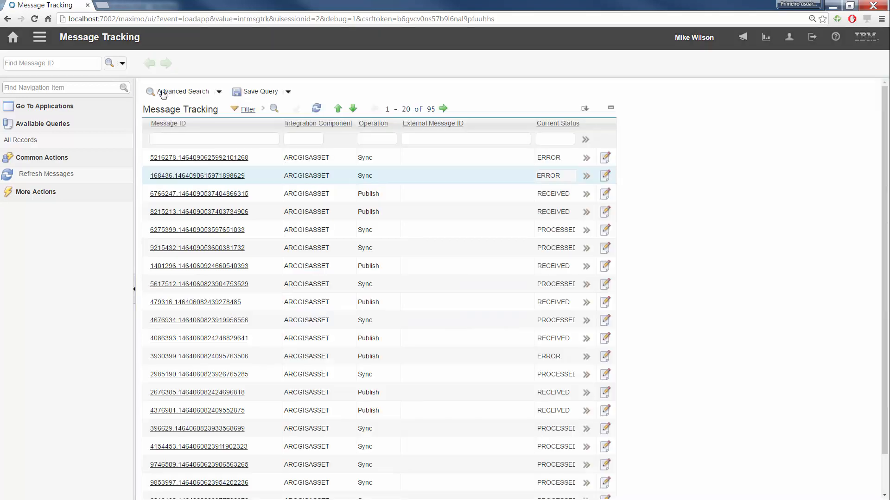
left_click(208, 176)
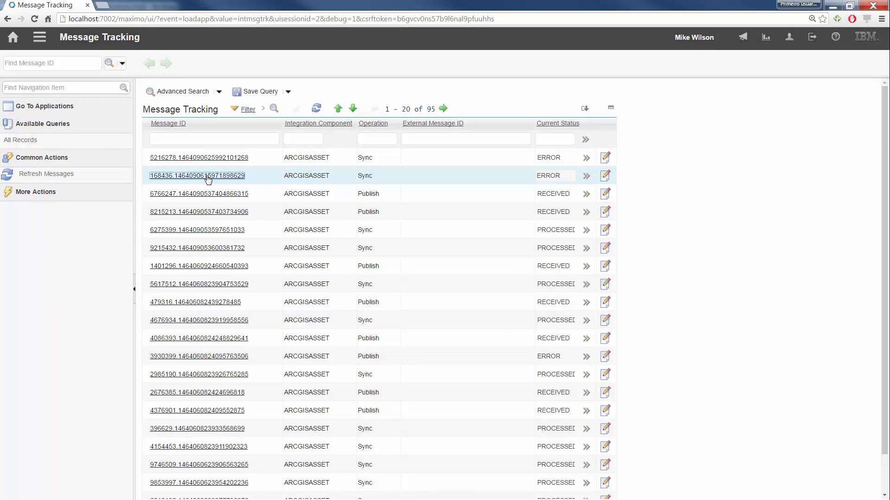
left_click(159, 90)
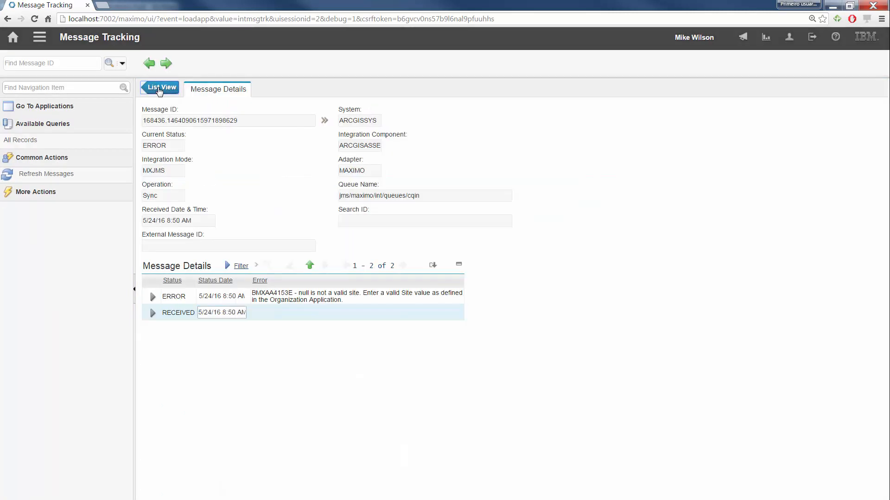
- Open the GIS WATER HYDRANT INBOUND mapping in JSON Mapping and show the property mappings of the third ASSET object, //features/attributes
left_click(40, 42)
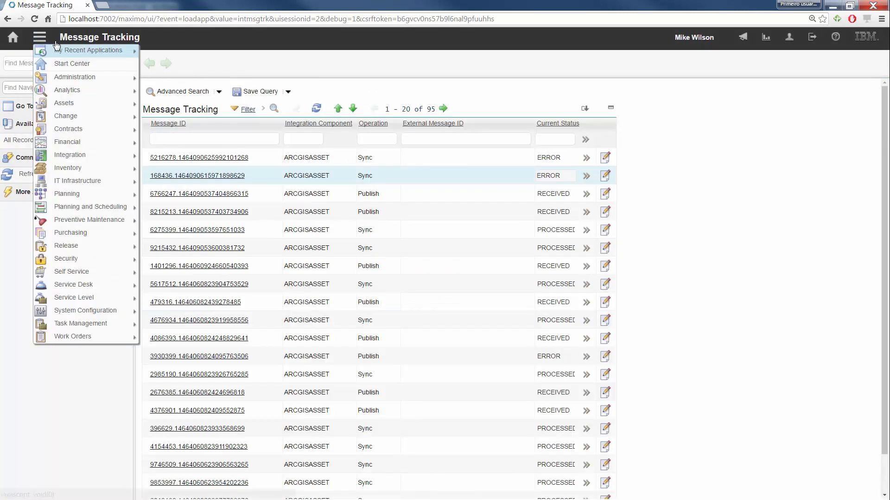
mouse_move(88, 50)
left_click(191, 65)
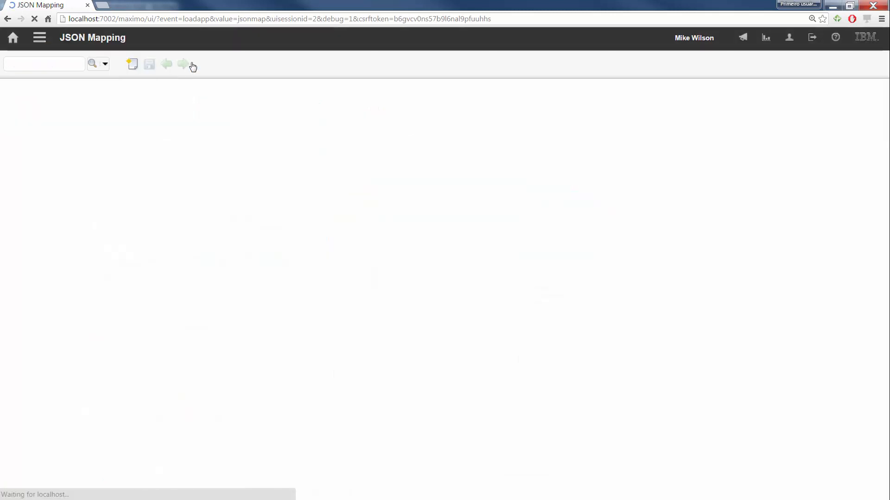
left_click(305, 111)
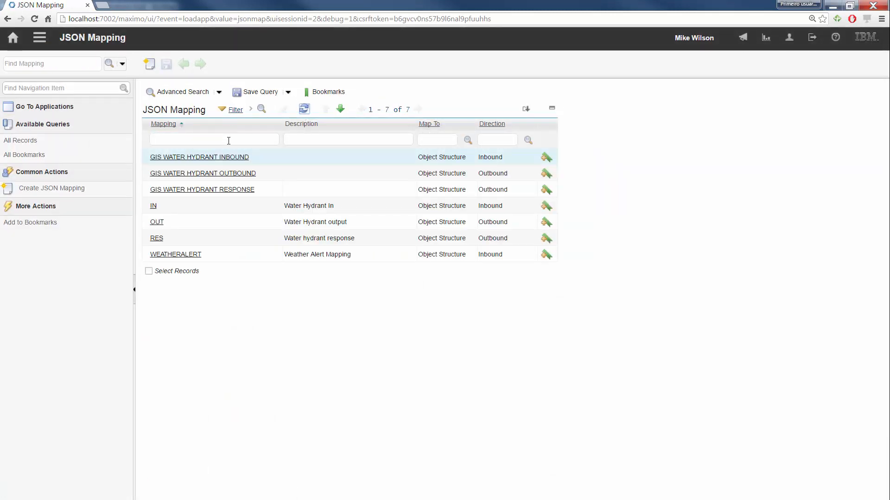
left_click(233, 160)
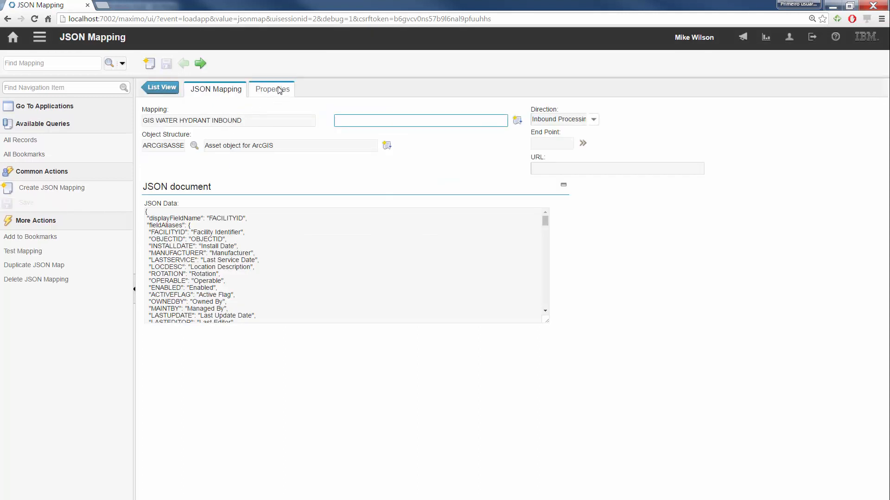
left_click(280, 91)
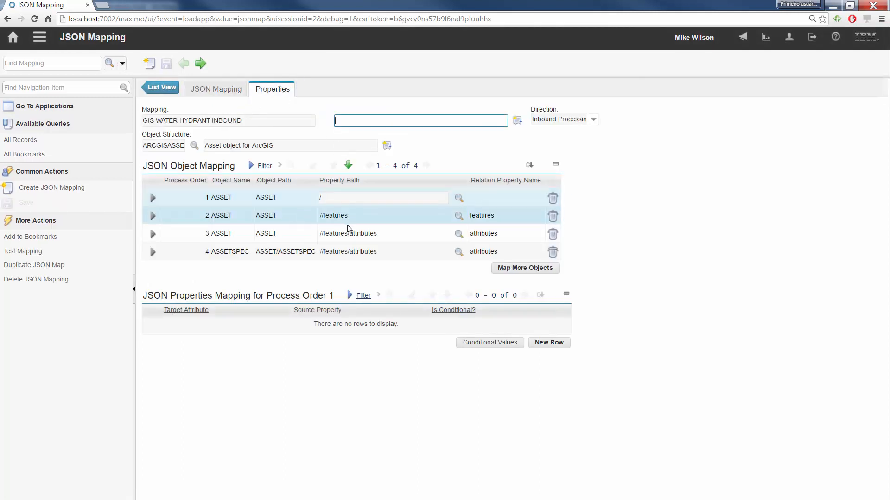
left_click(363, 237)
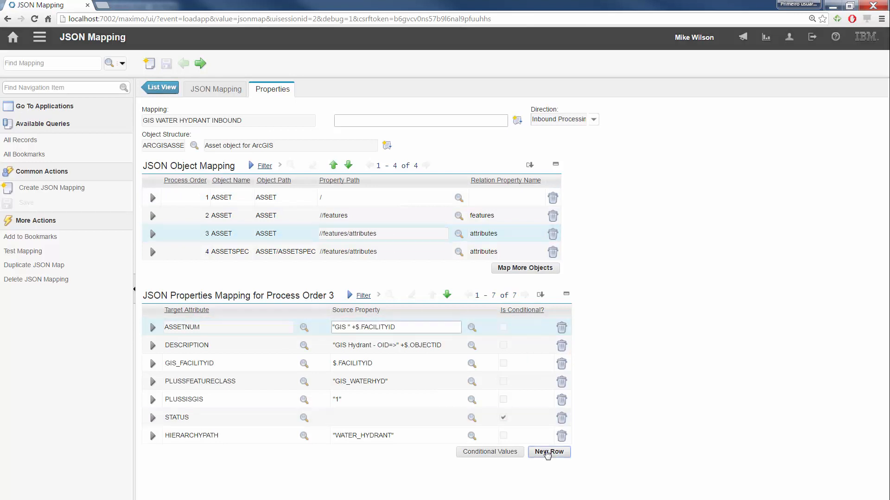
- Add a property mapping with target attribute SITEID and source property "BEDFORD", including the quotation marks, and save the inbound mapping
left_click(547, 452)
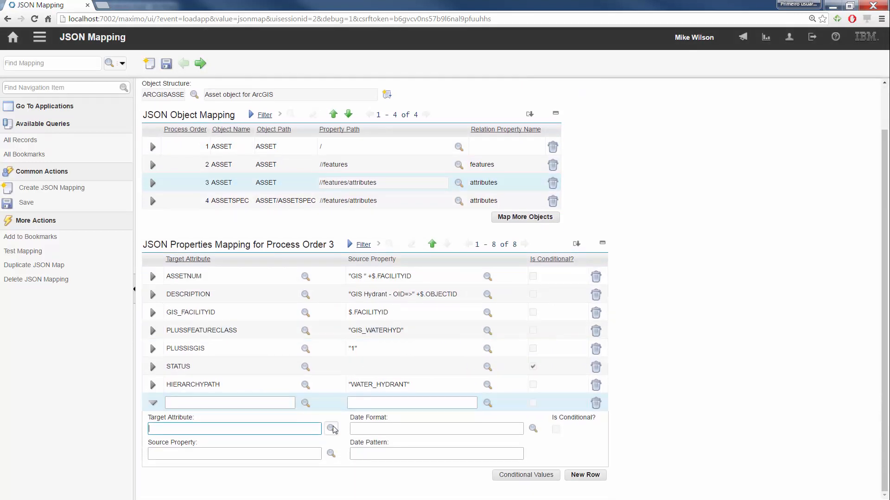
left_click(331, 429)
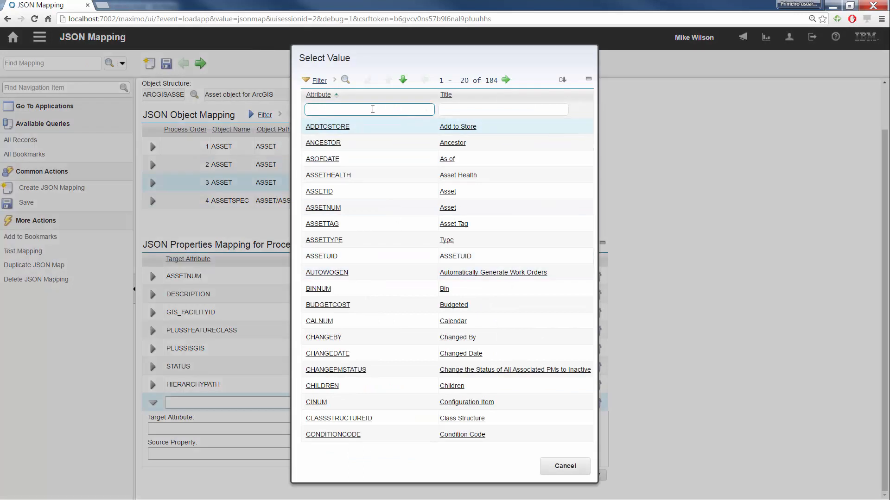
left_click(373, 110)
type("site")
key("Return")
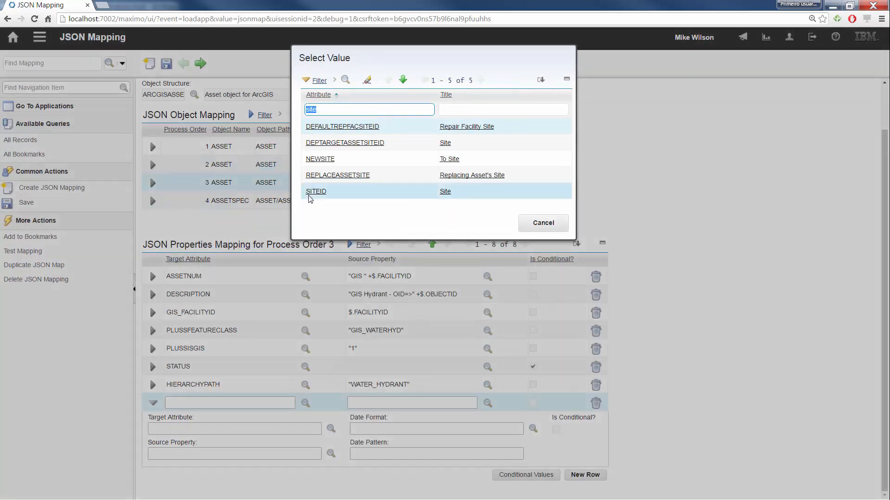
left_click(316, 191)
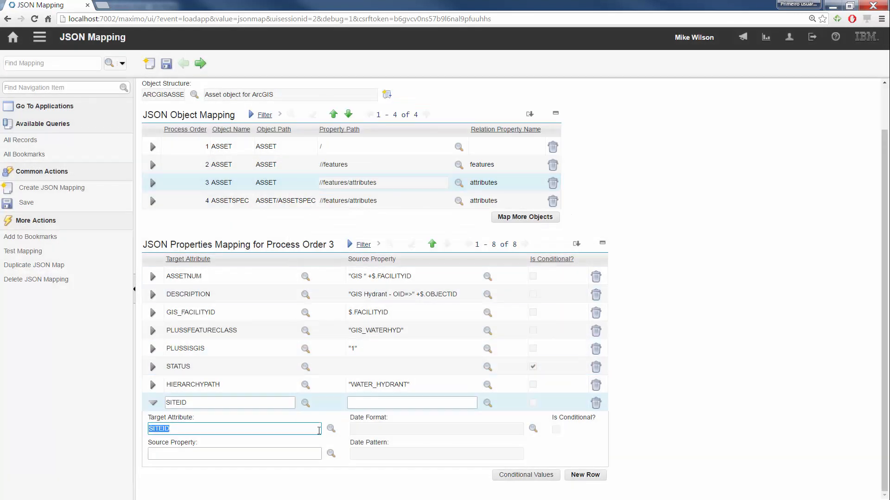
left_click(302, 455)
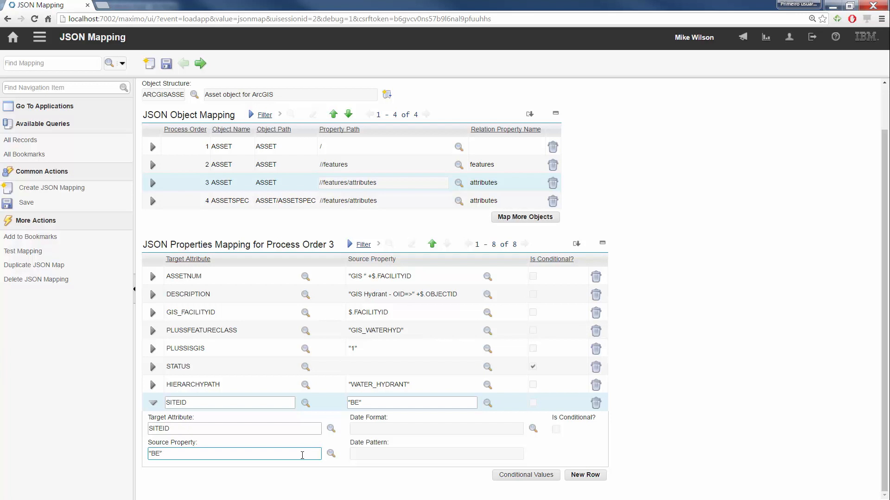
left_click(166, 63)
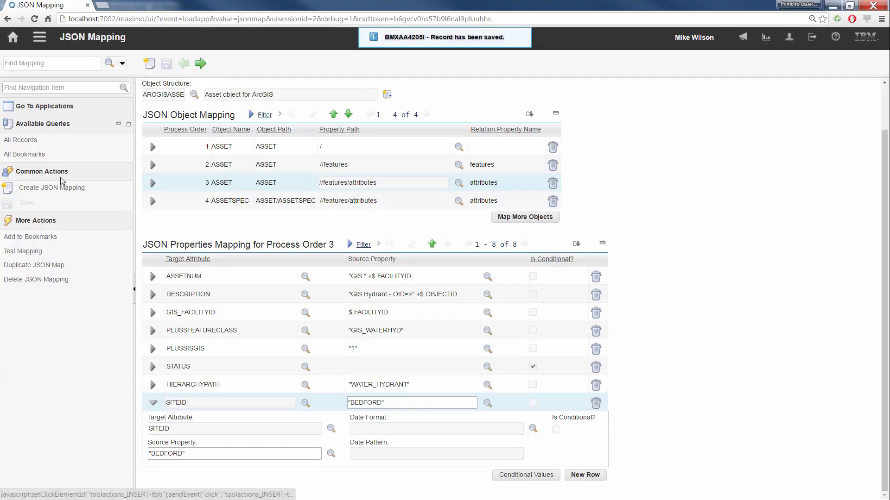
- Test the inbound mapping with its sample JSON, check the XML output for the site value, and close the test
left_click(71, 251)
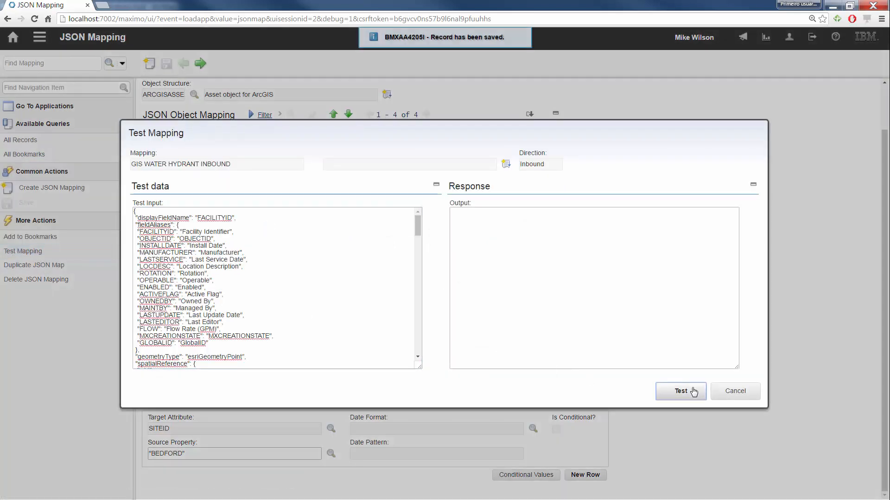
left_click(692, 392)
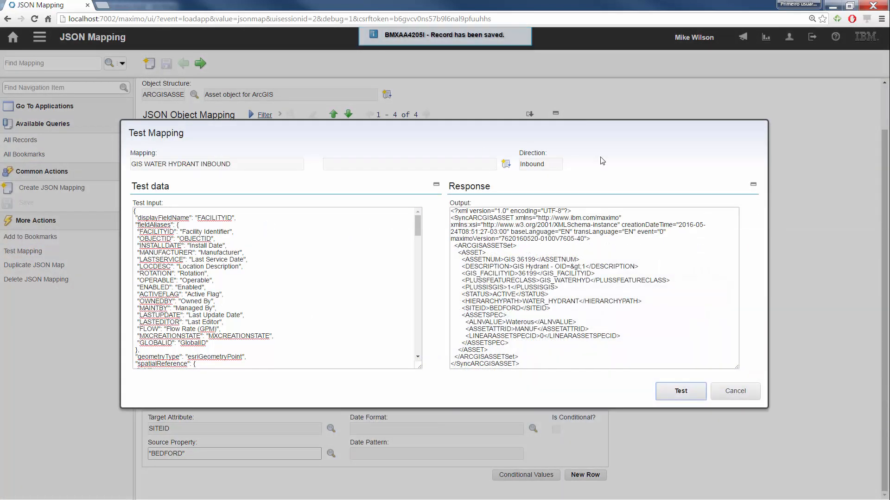
left_click(735, 390)
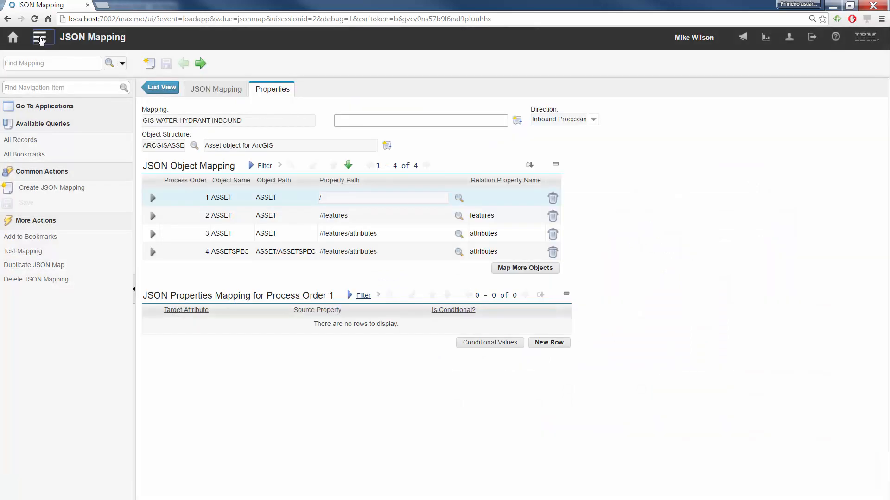
- List all messages in Message Tracking, check the second failed Sync message's status details, and return to the list
left_click(41, 40)
left_click(42, 39)
left_click(43, 39)
mouse_move(88, 50)
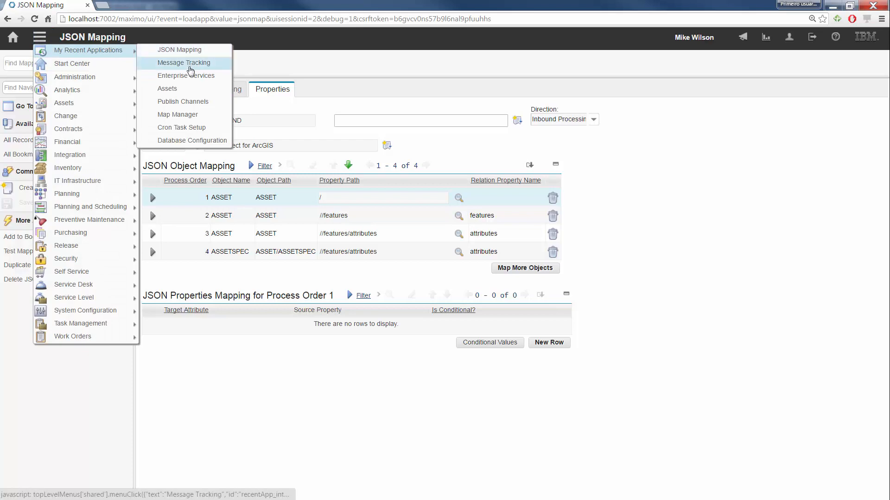
left_click(190, 70)
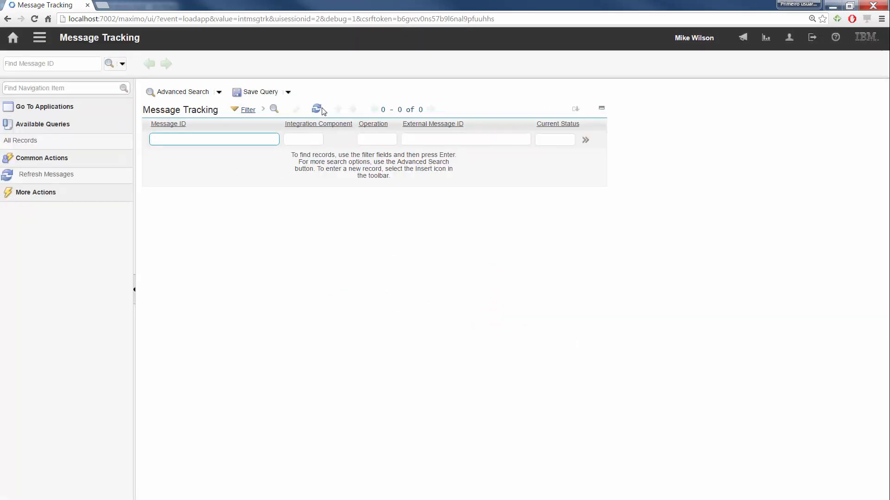
left_click(319, 110)
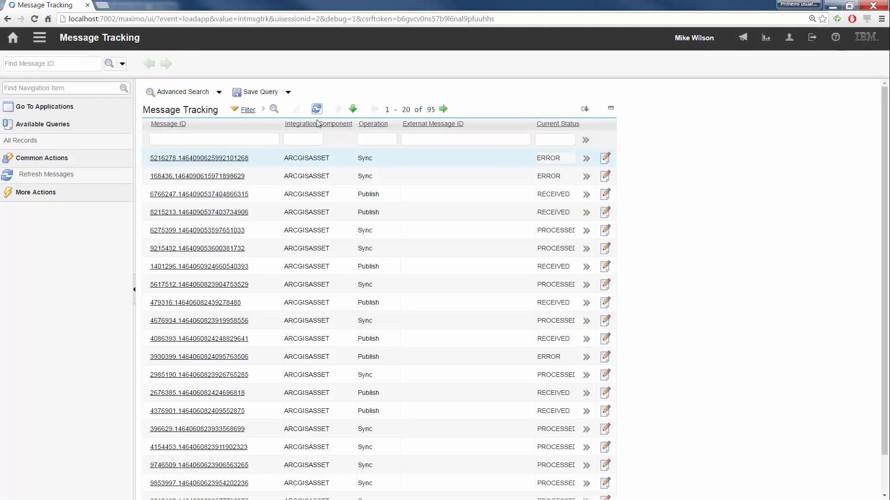
left_click(207, 176)
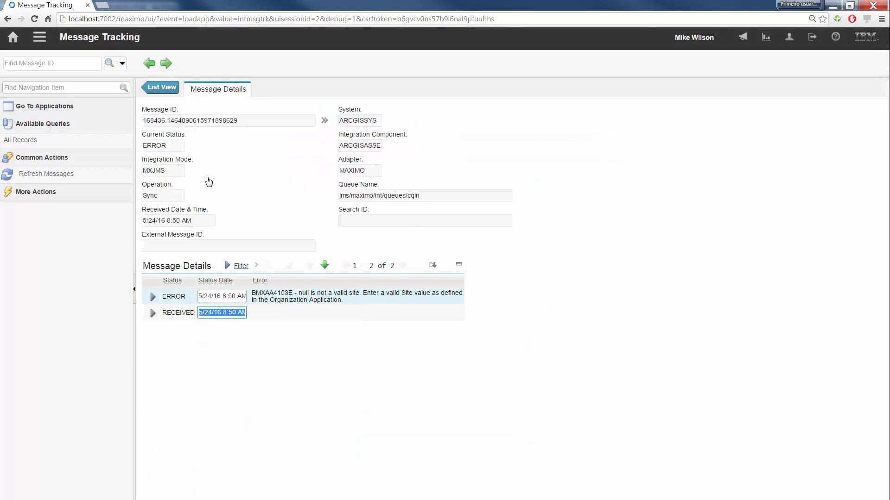
left_click(161, 87)
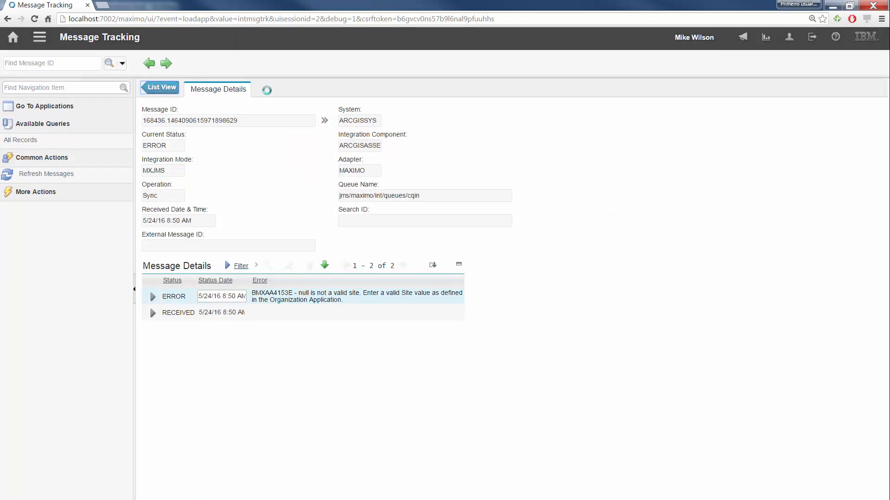
- In Message Reprocessing, select the two held messages in the jms/maximo/int/queues/cqin queue and process only those selected messages
left_click(40, 37)
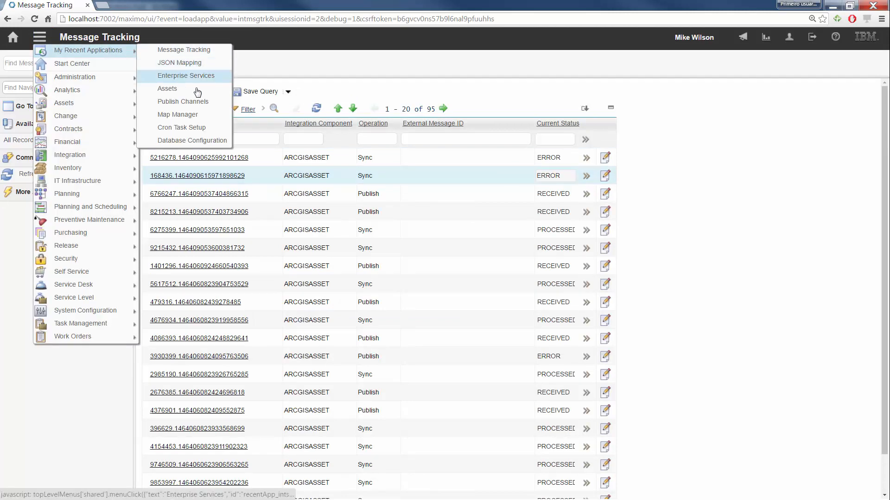
mouse_move(87, 156)
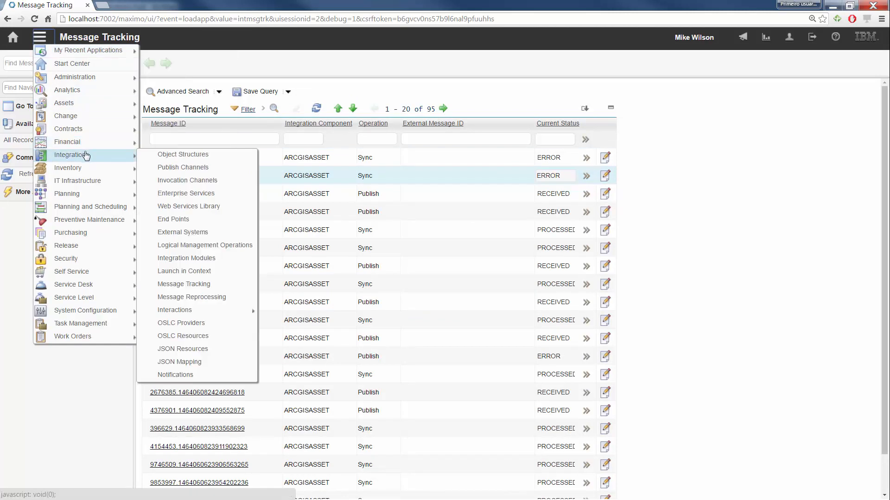
left_click(230, 302)
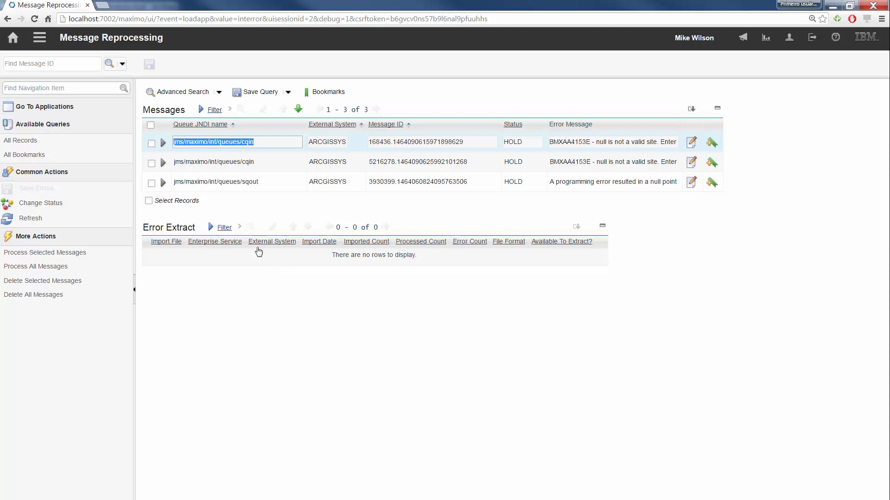
left_click(151, 143)
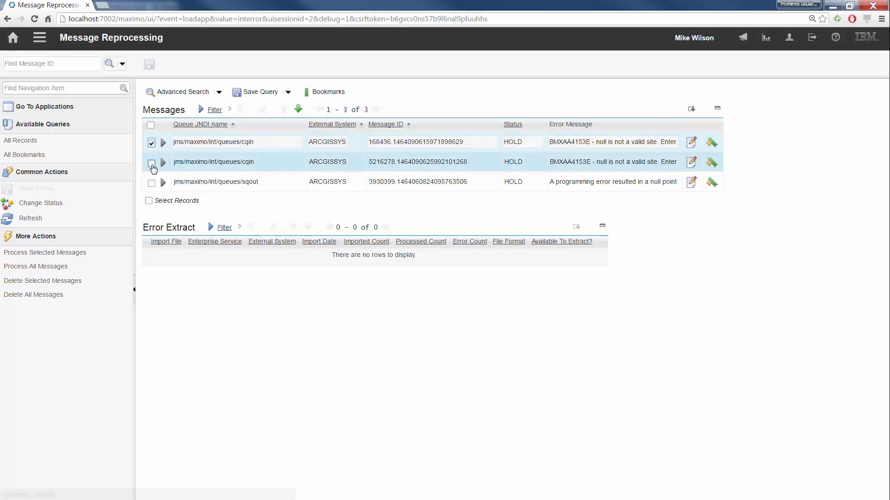
left_click(152, 163)
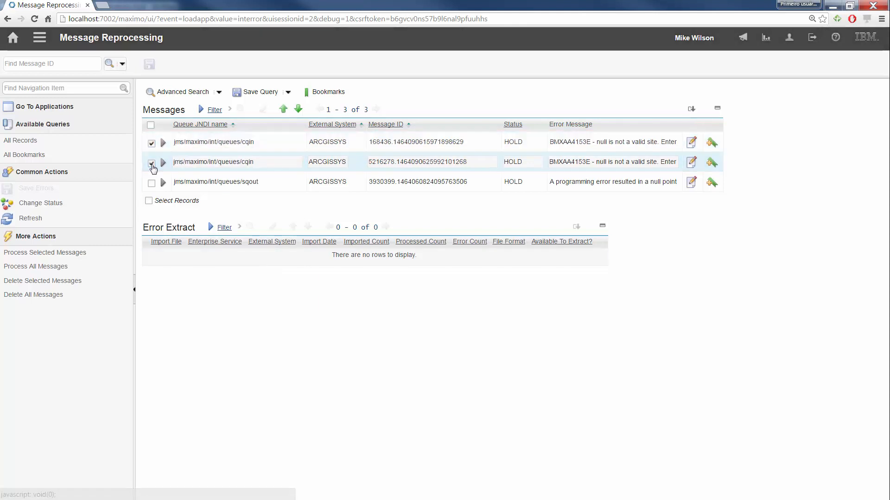
left_click(44, 253)
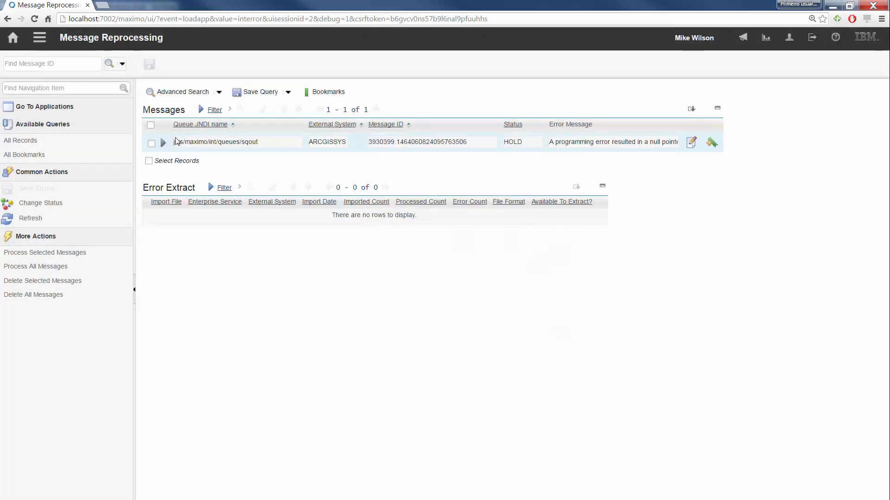
- Return to Message Tracking, list all messages, and check the current status of the two reprocessed Sync messages
left_click(40, 37)
mouse_move(88, 51)
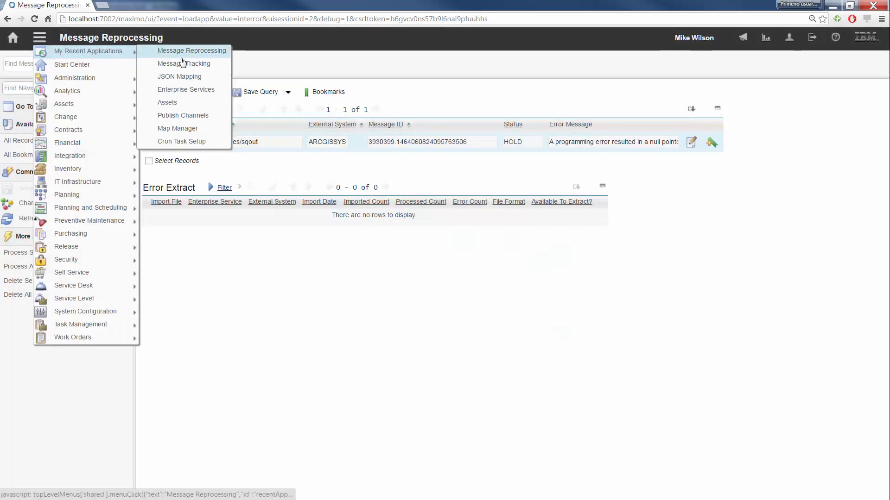
left_click(187, 64)
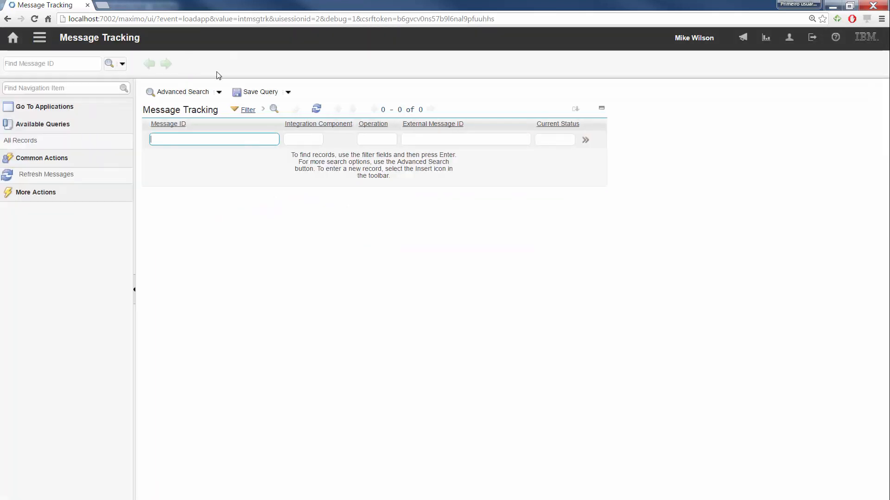
left_click(317, 110)
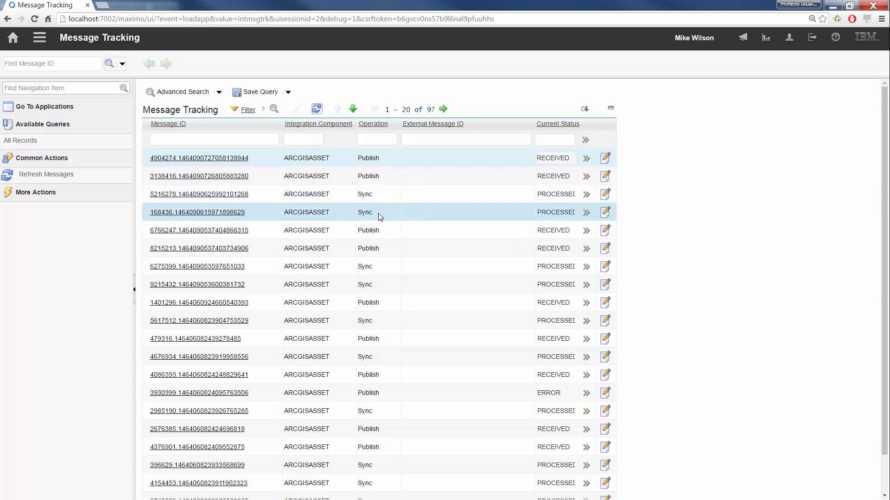
left_click_drag(378, 213, 359, 216)
left_click(364, 195)
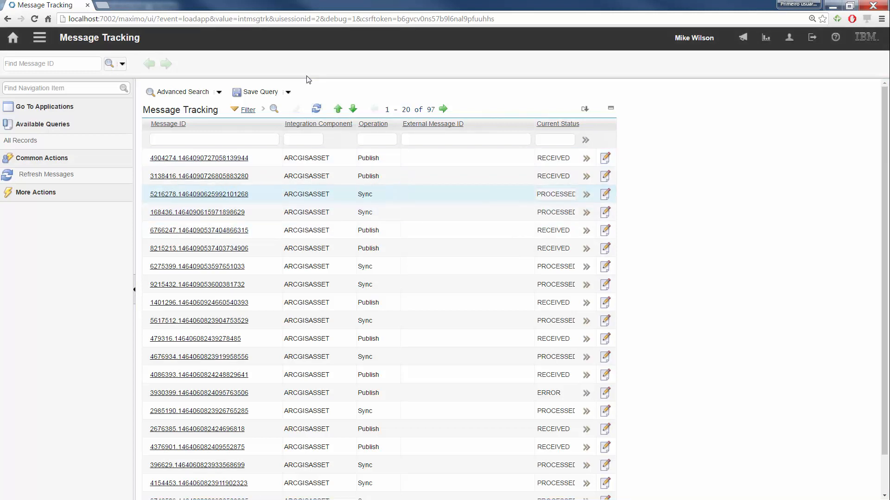